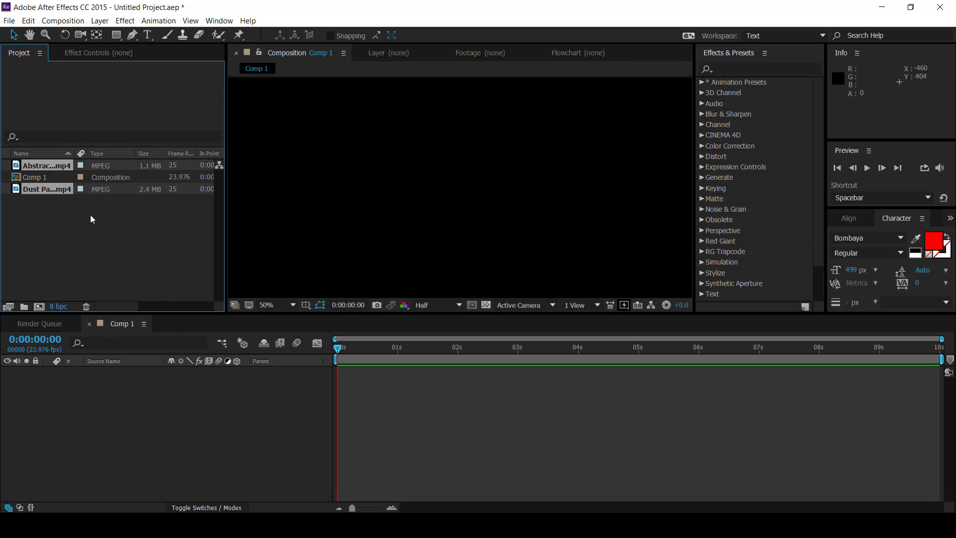
Step: Add the Abstract organic pattern clip to Comp 1 and scale it up to fill the frame
{"action": "left_click", "coordinate": [46, 166]}
{"action": "left_click_drag", "start_coordinate": [49, 165], "coordinate": [139, 385]}
{"action": "left_click", "coordinate": [479, 202]}
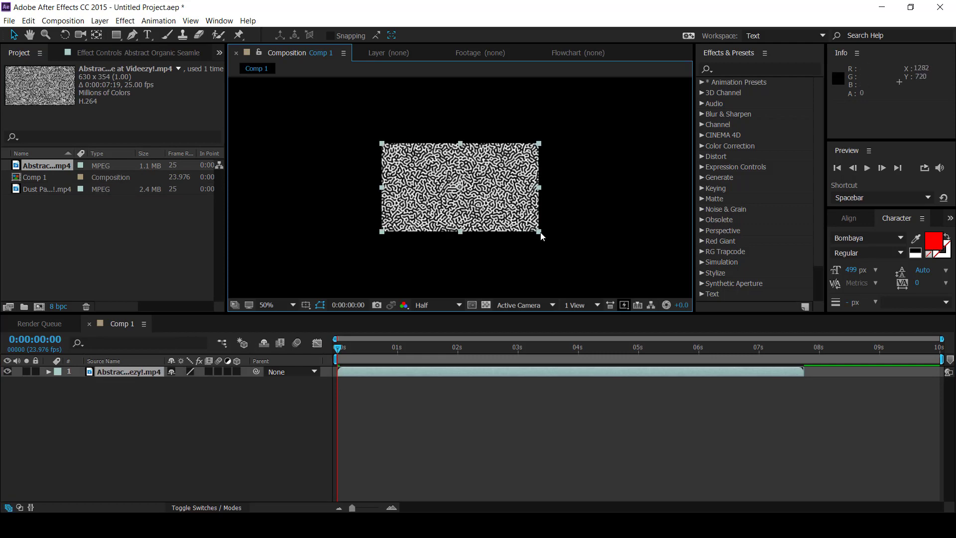
{"action": "left_click_drag", "start_coordinate": [540, 233], "coordinate": [691, 304]}
{"action": "left_click", "coordinate": [150, 389]}
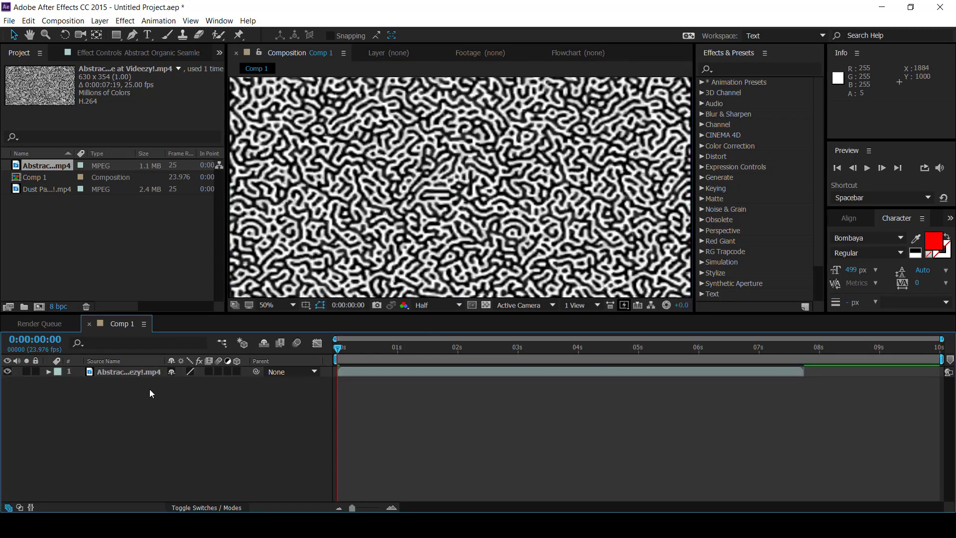
Step: Pre-compose the pattern clip as "Organic", moving all attributes into the new composition
{"action": "left_click", "coordinate": [133, 374]}
{"action": "right_click", "coordinate": [133, 373]}
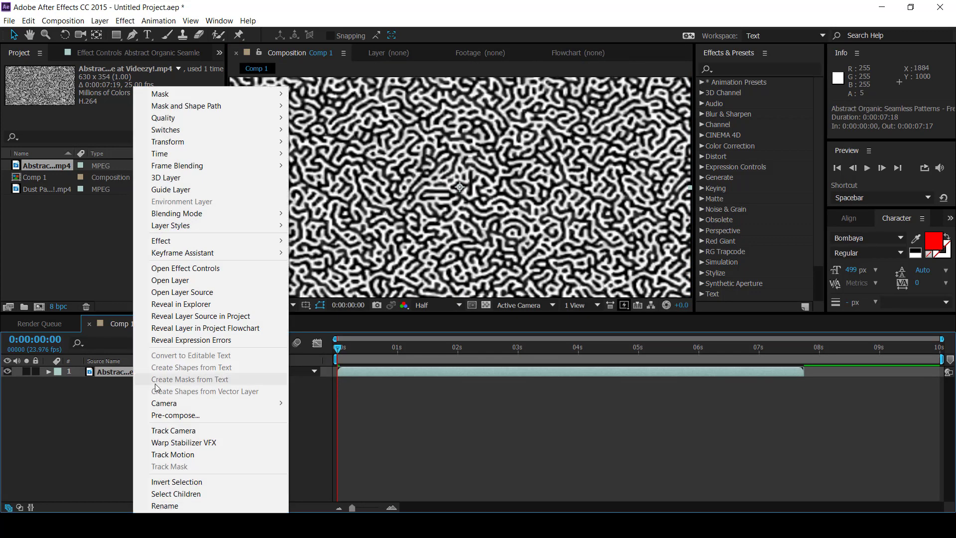
{"action": "left_click", "coordinate": [202, 417]}
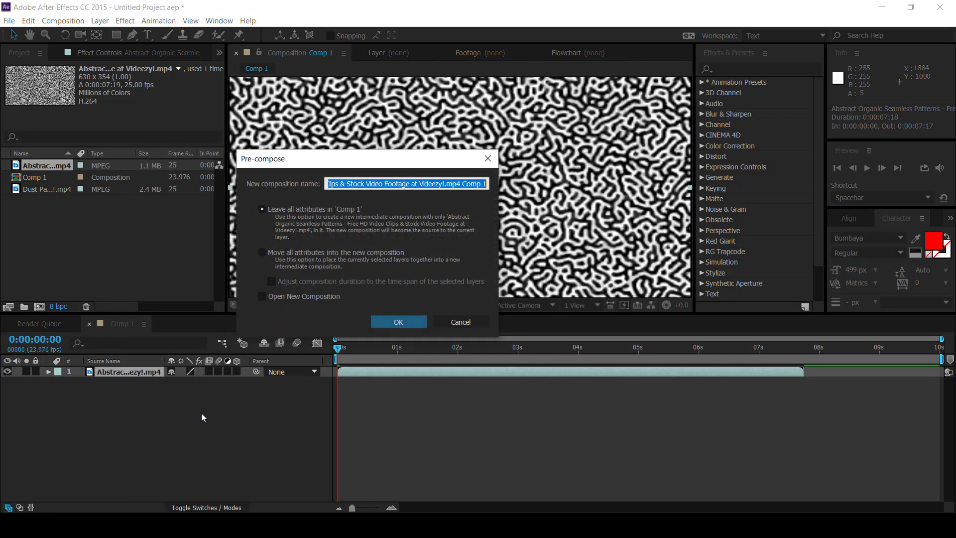
{"action": "left_click", "coordinate": [366, 183]}
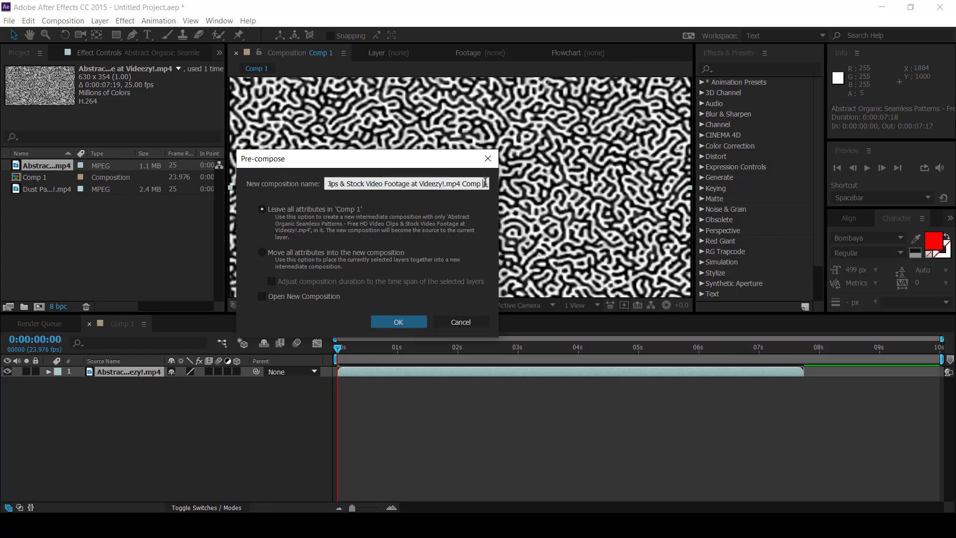
{"action": "left_click_drag", "start_coordinate": [484, 182], "coordinate": [377, 192]}
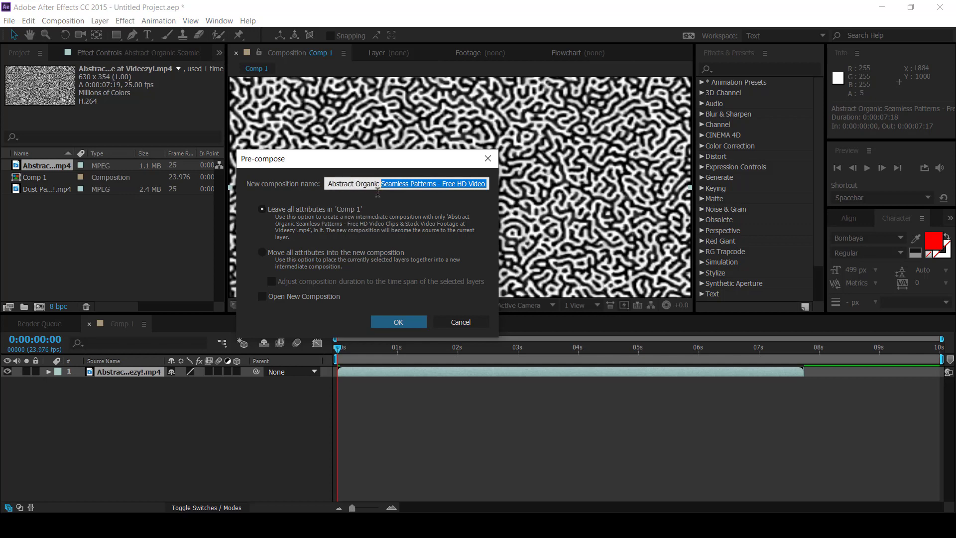
{"action": "key", "text": "BackSpace"}
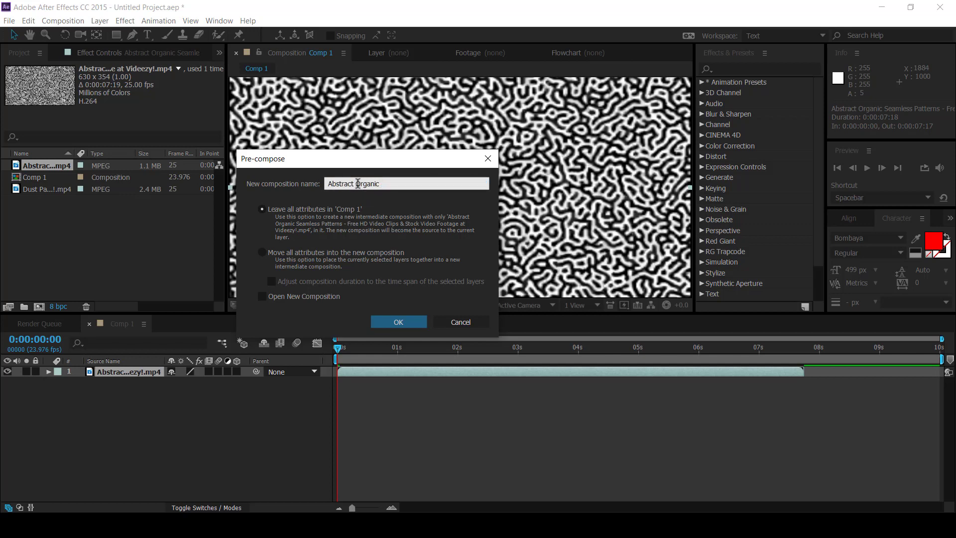
{"action": "left_click_drag", "start_coordinate": [358, 183], "coordinate": [293, 189]}
{"action": "key", "text": "BackSpace"}
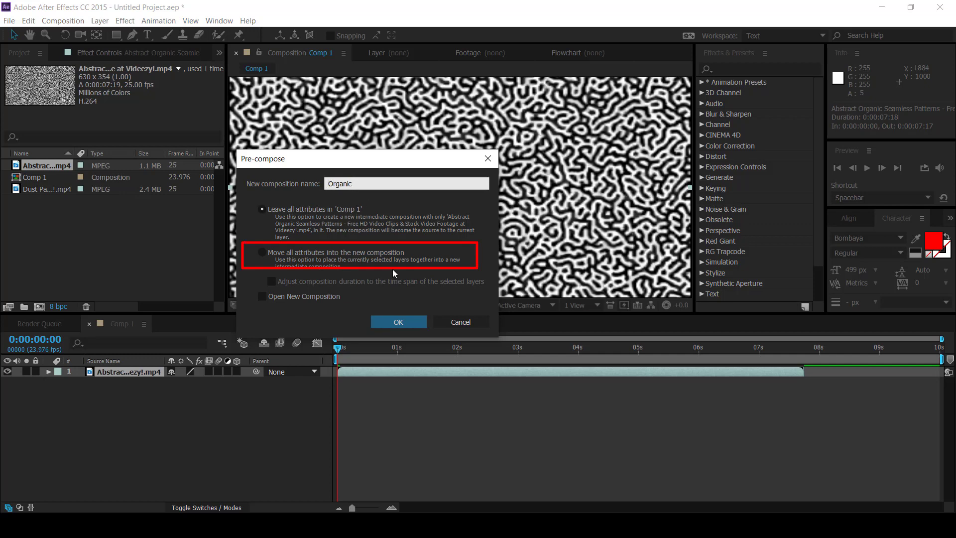
{"action": "left_click", "coordinate": [262, 252]}
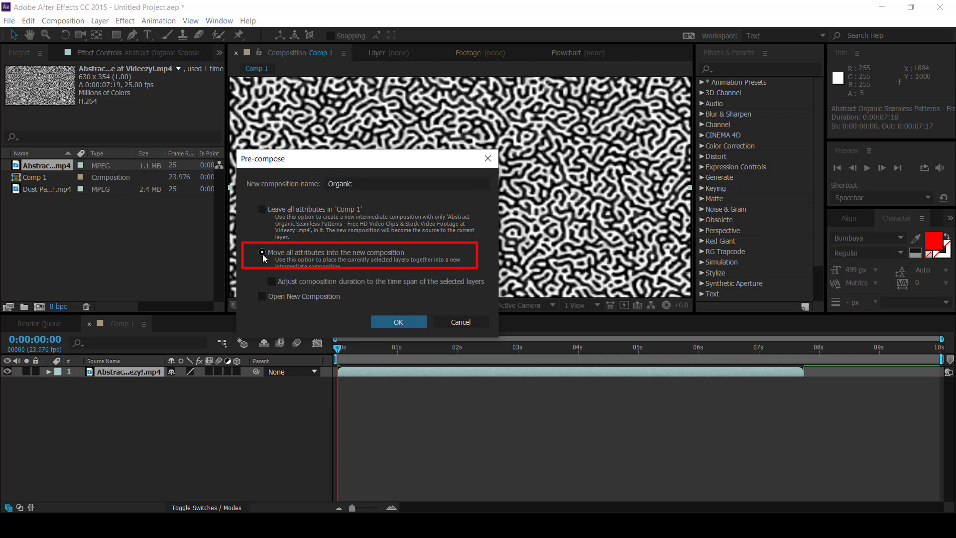
{"action": "left_click", "coordinate": [405, 324]}
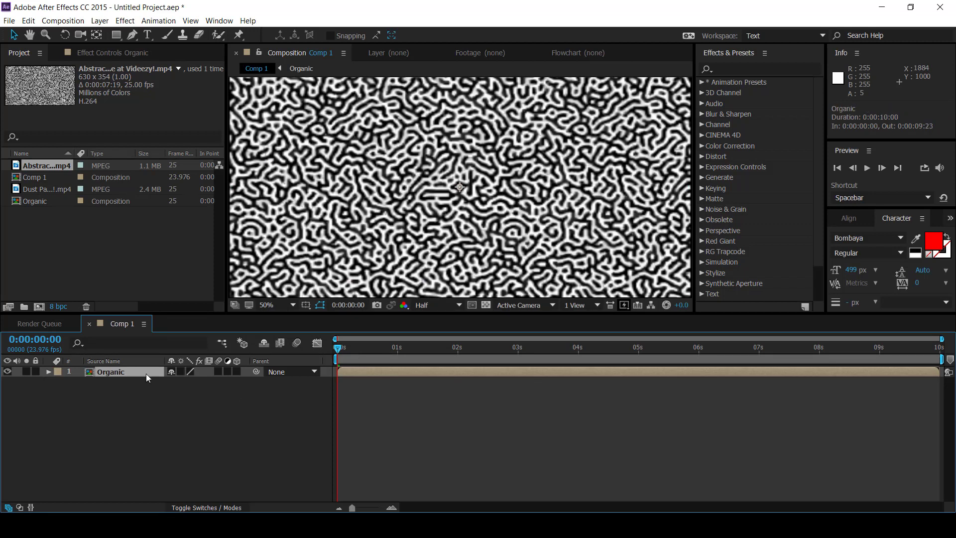
Step: Duplicate the Organic layer and apply the Invert effect to the upper copy
{"action": "key", "text": "ctrl+d"}
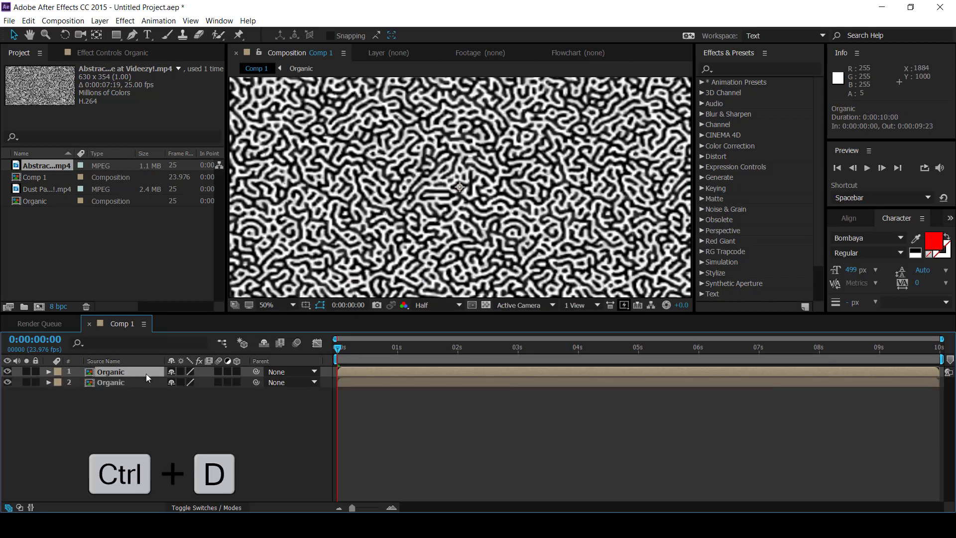
{"action": "left_click", "coordinate": [739, 69]}
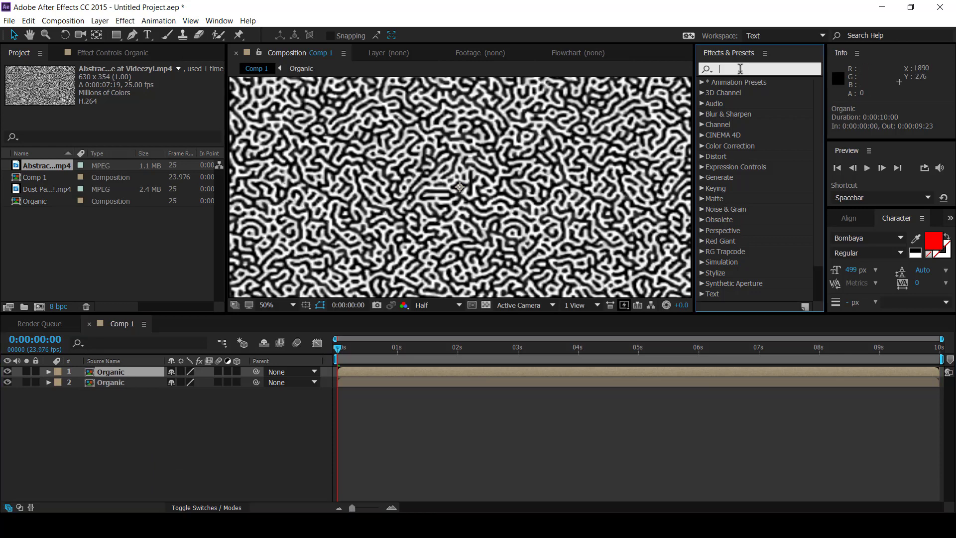
{"action": "type", "text": "invert"}
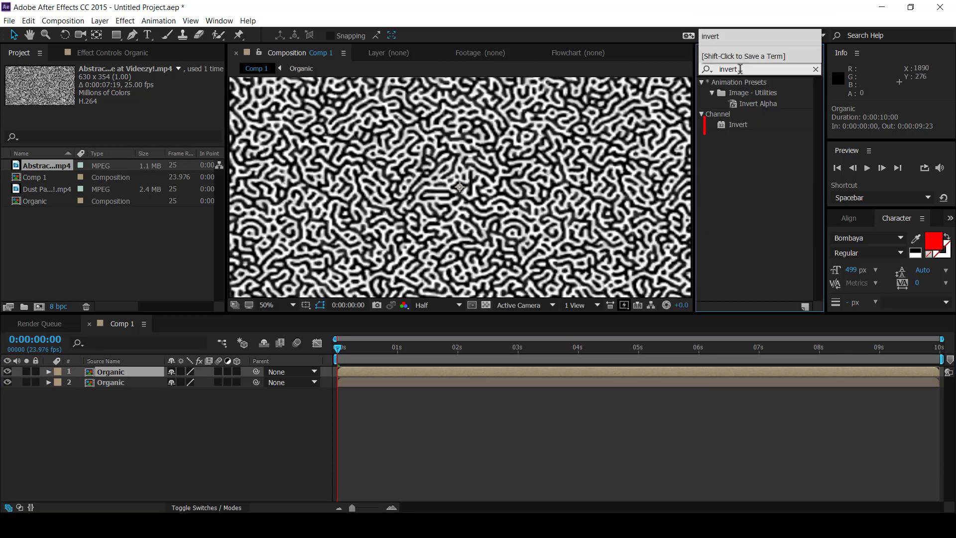
{"action": "left_click", "coordinate": [740, 128]}
{"action": "left_click_drag", "start_coordinate": [738, 124], "coordinate": [128, 372]}
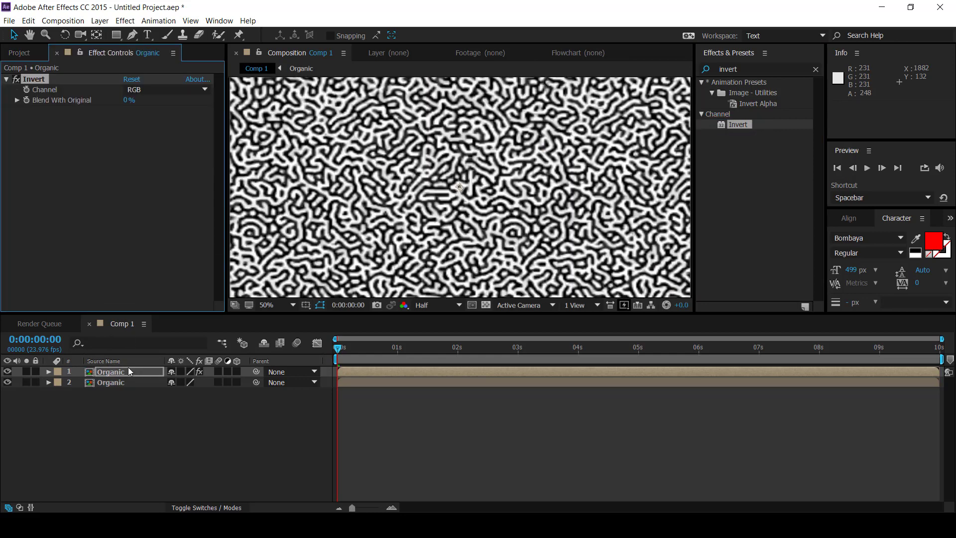
Step: Show the layer modes and set the lower Organic layer's track matte to Luma
{"action": "key", "text": "F4"}
{"action": "left_click", "coordinate": [137, 407]}
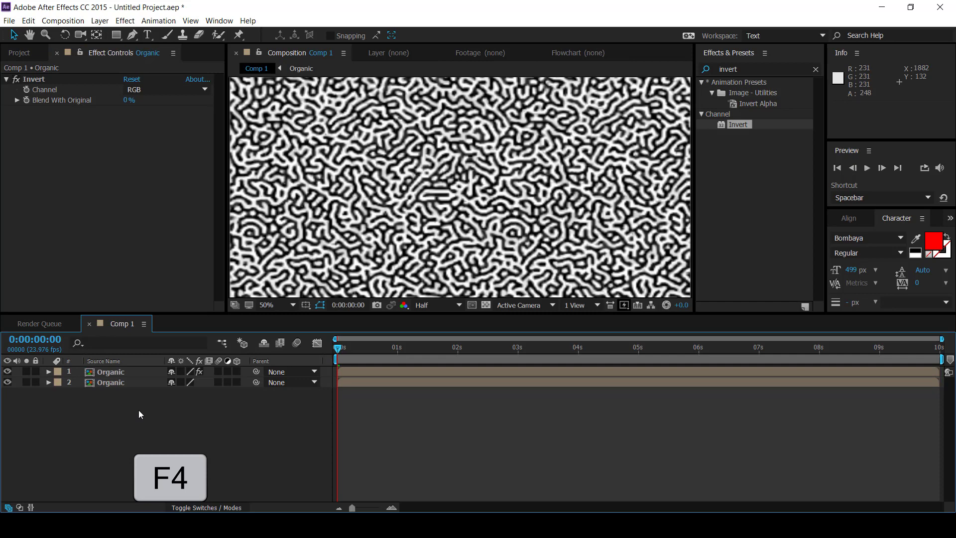
{"action": "key", "text": "F4"}
{"action": "left_click", "coordinate": [166, 382]}
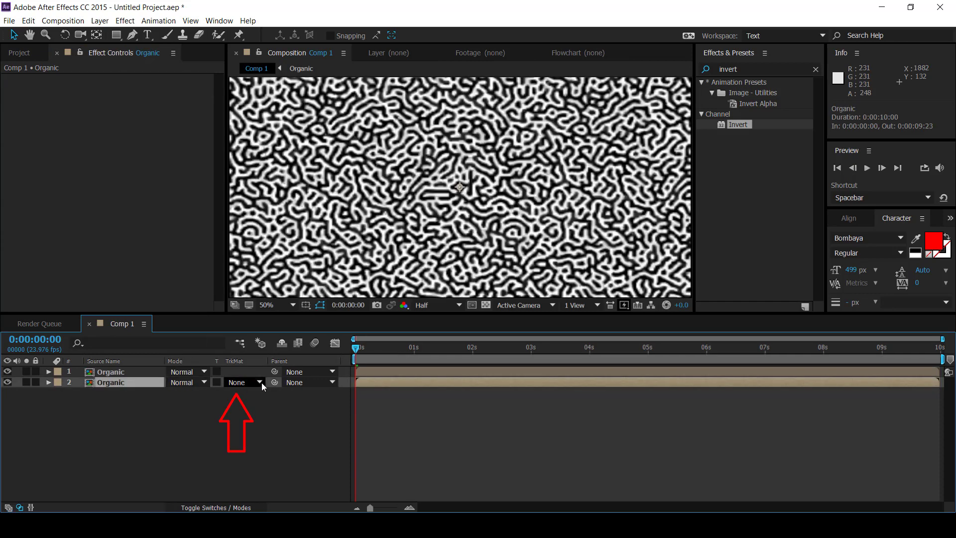
{"action": "left_click", "coordinate": [258, 381]}
{"action": "left_click", "coordinate": [259, 436]}
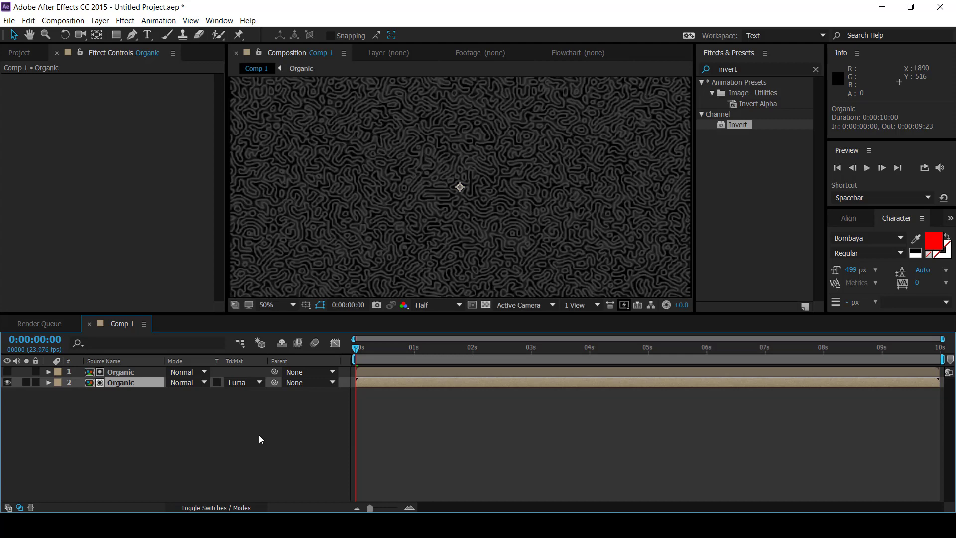
Step: Pre-compose both Organic layers together as "organic", moving all attributes into the new composition
{"action": "left_click_drag", "start_coordinate": [259, 435], "coordinate": [142, 372]}
{"action": "right_click", "coordinate": [142, 371]}
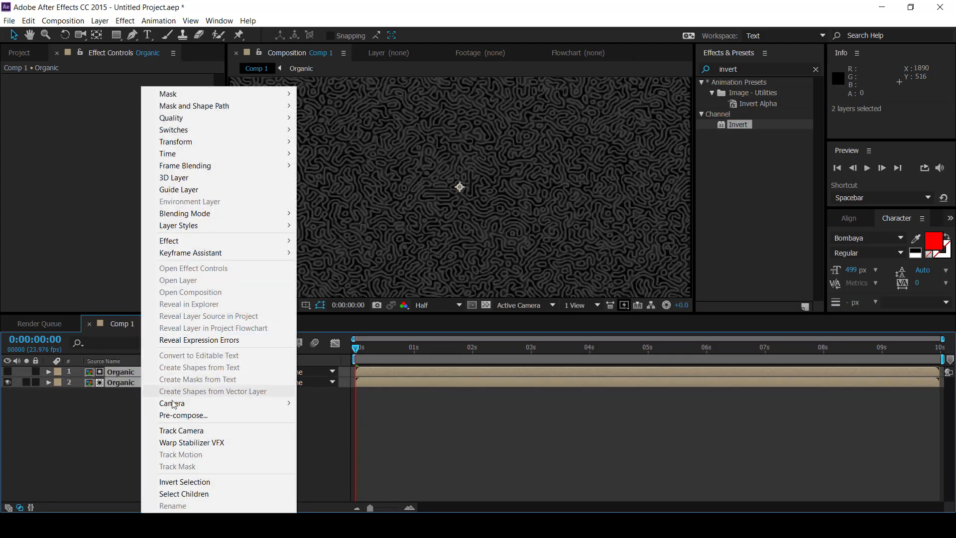
{"action": "left_click", "coordinate": [183, 415]}
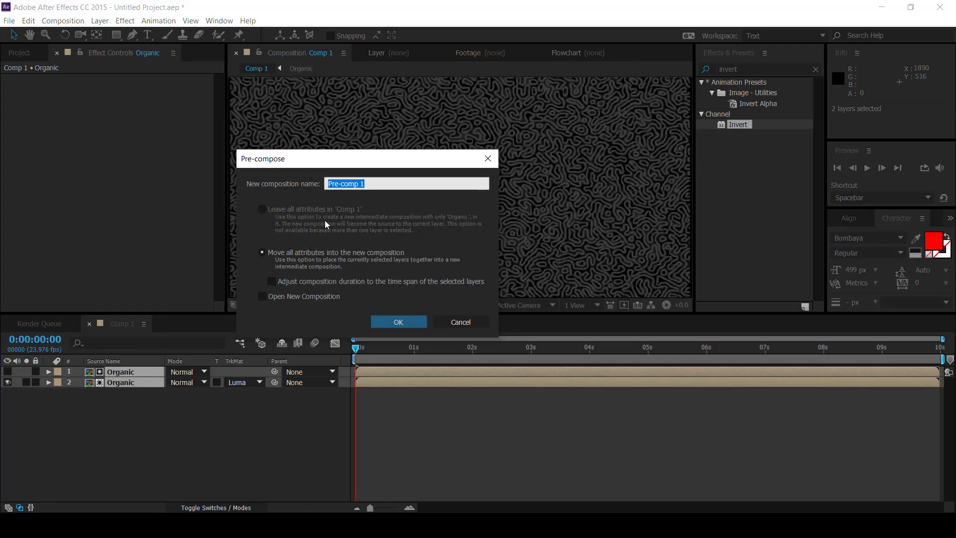
{"action": "type", "text": "organic"}
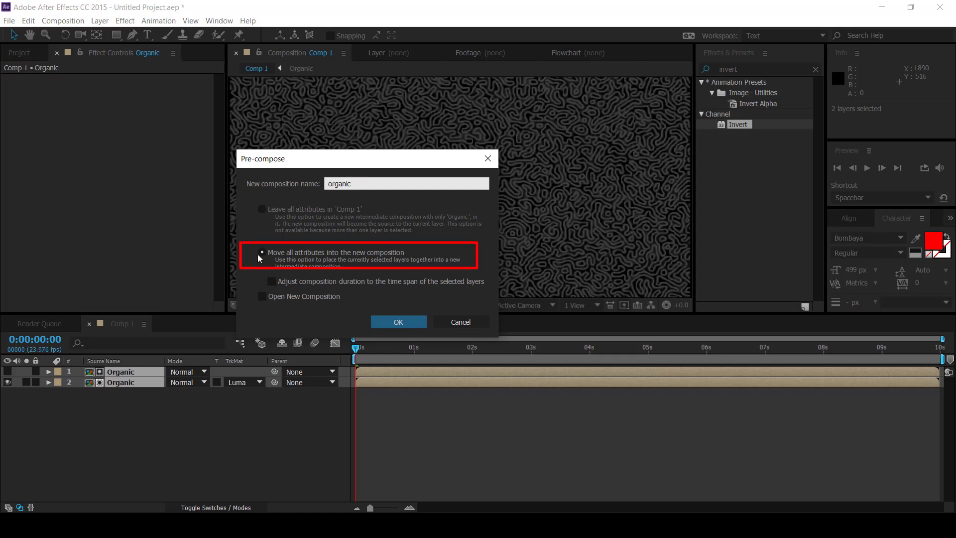
{"action": "left_click", "coordinate": [398, 321]}
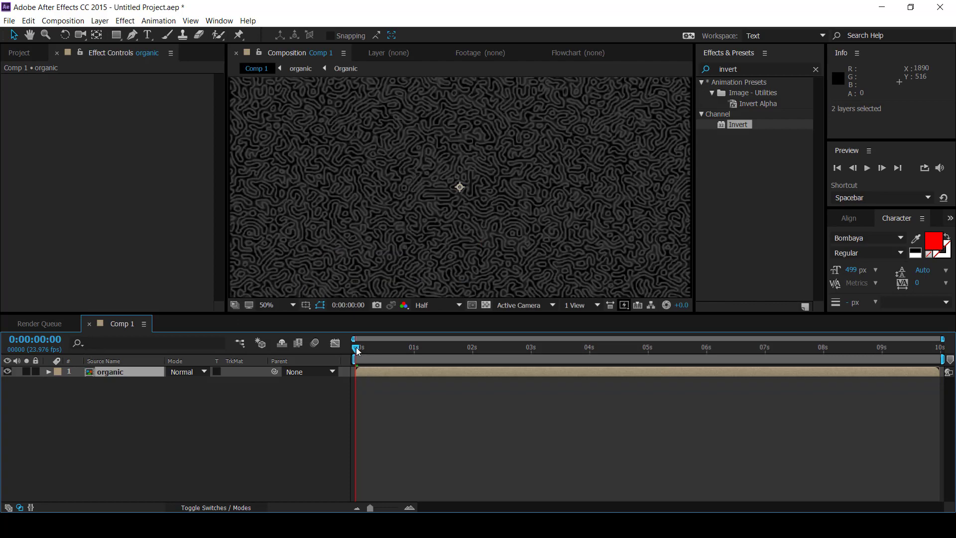
Step: Move the current time to 0:00:02:11 and add a text layer reading "i tube aj"
{"action": "left_click_drag", "start_coordinate": [357, 348], "coordinate": [499, 348]}
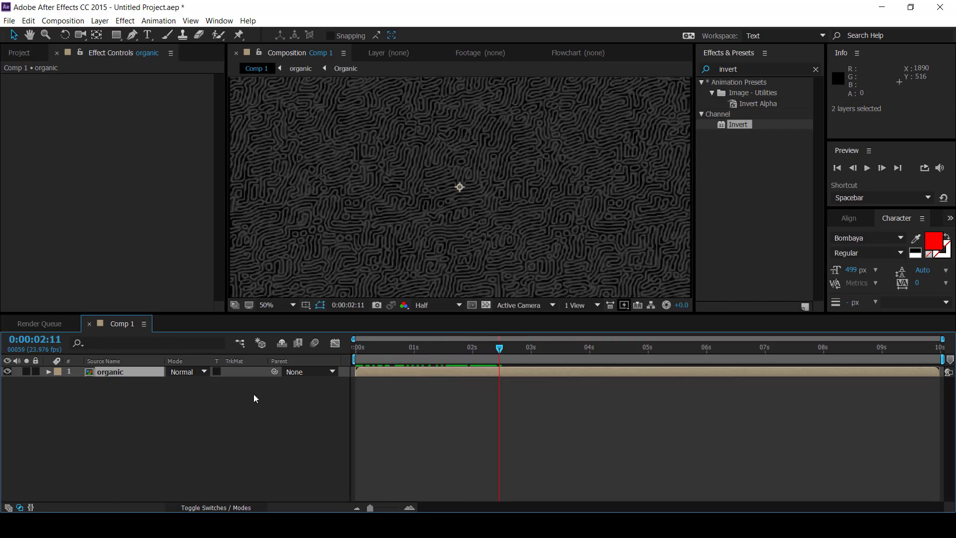
{"action": "left_click", "coordinate": [206, 409]}
{"action": "right_click", "coordinate": [131, 403]}
{"action": "mouse_move", "coordinate": [179, 410]}
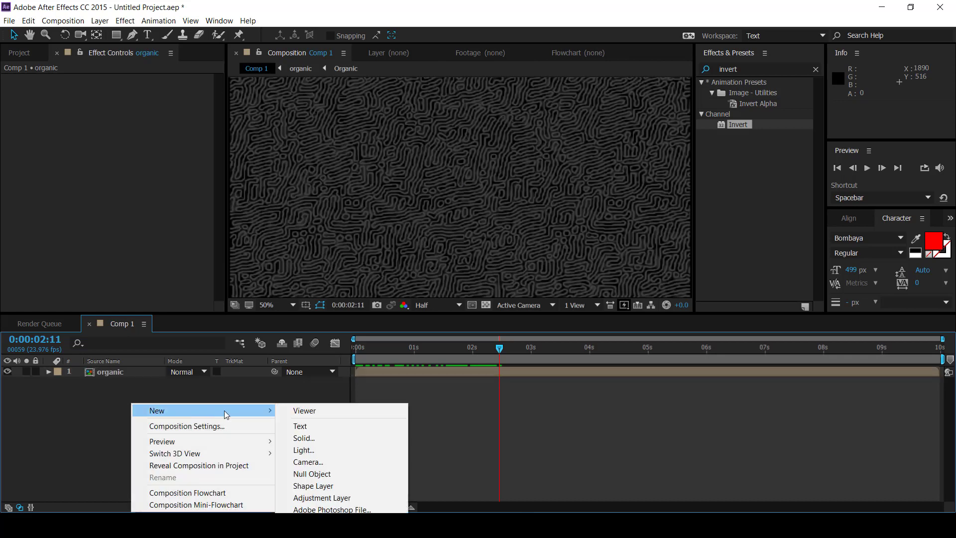
{"action": "left_click", "coordinate": [319, 431]}
{"action": "type", "text": "i"}
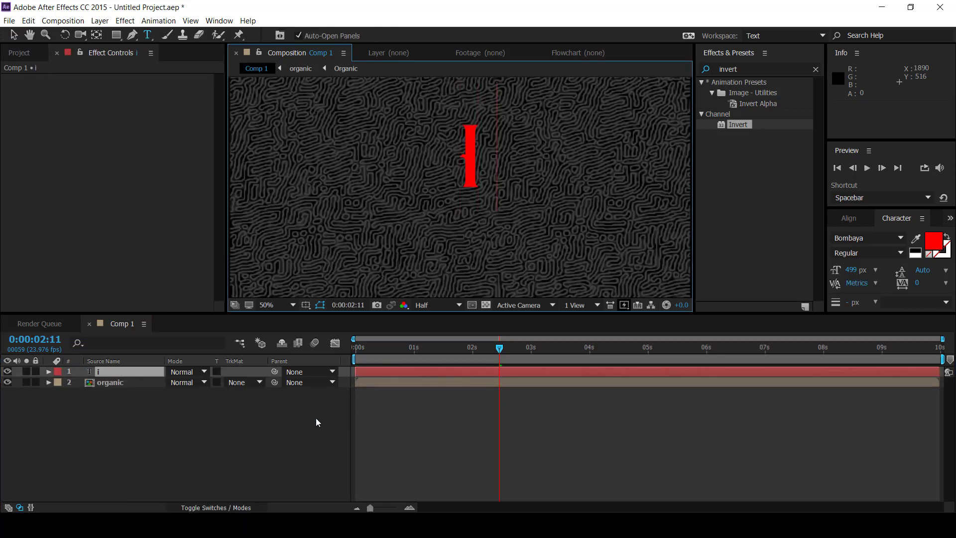
{"action": "type", "text": " tube aj"}
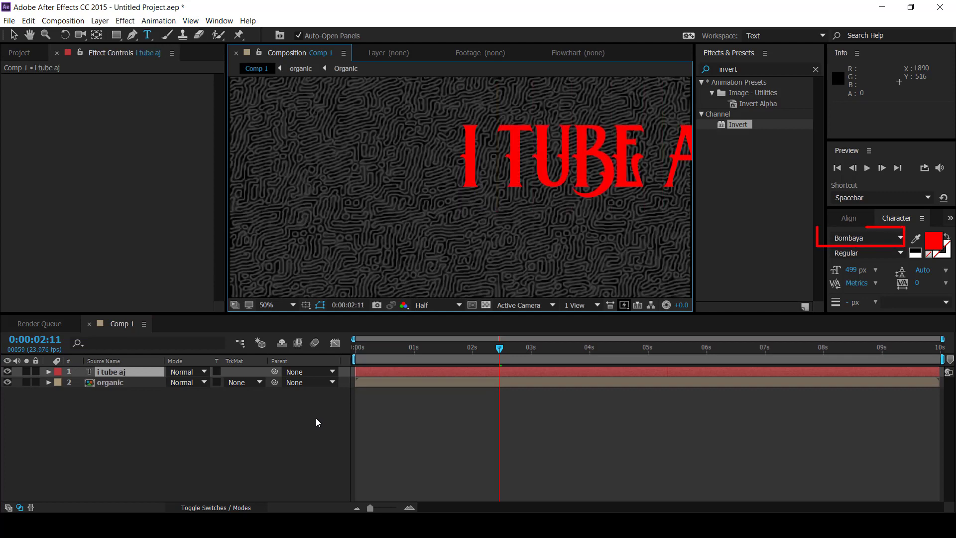
Step: Move the text to the middle of the frame, at about 424, 634, and turn on the Title/Action Safe guides
{"action": "left_click", "coordinate": [14, 35]}
{"action": "left_click_drag", "start_coordinate": [586, 175], "coordinate": [476, 201]}
{"action": "left_click", "coordinate": [306, 305]}
{"action": "left_click", "coordinate": [322, 318]}
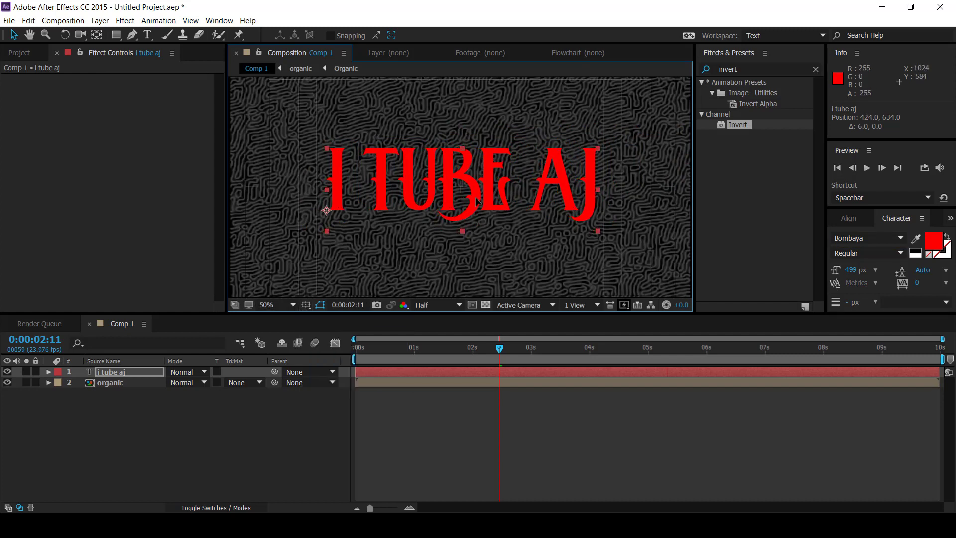
{"action": "left_click", "coordinate": [306, 305]}
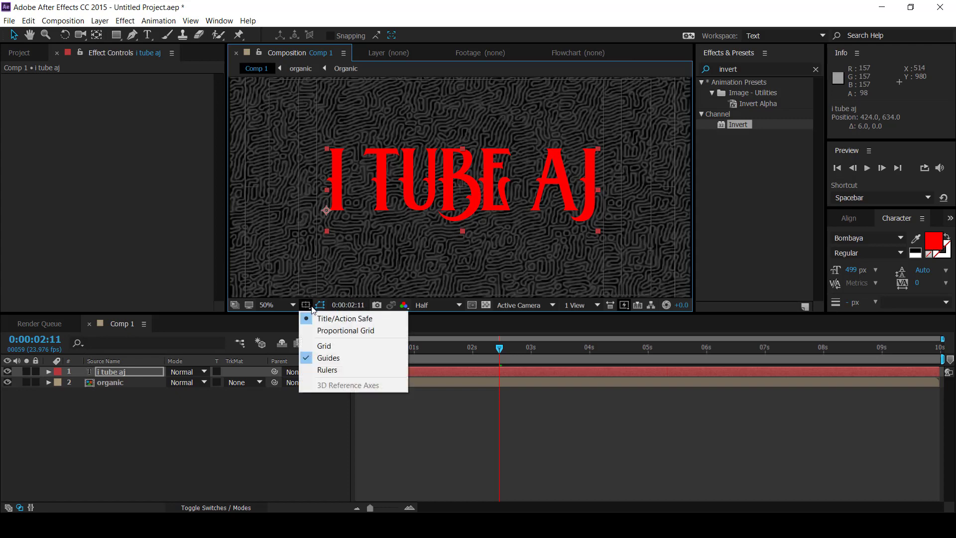
Step: Fine-tune the text's centring to about 410, 649 at 50% magnification and turn off the Title/Action Safe guides
{"action": "left_click", "coordinate": [279, 304]}
{"action": "left_click", "coordinate": [283, 429]}
{"action": "left_click_drag", "start_coordinate": [495, 207], "coordinate": [491, 213]}
{"action": "left_click", "coordinate": [279, 304]}
{"action": "left_click", "coordinate": [282, 417]}
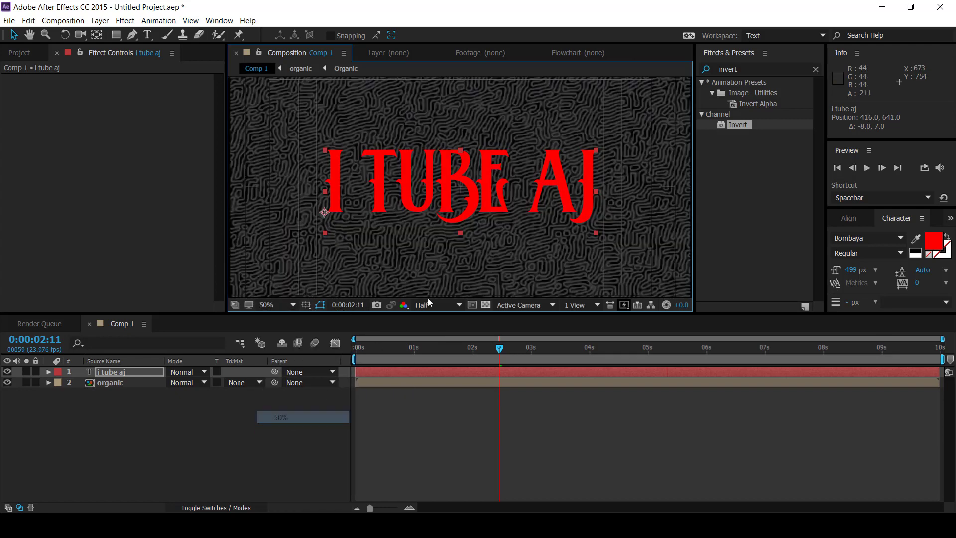
{"action": "left_click_drag", "start_coordinate": [471, 209], "coordinate": [470, 209]}
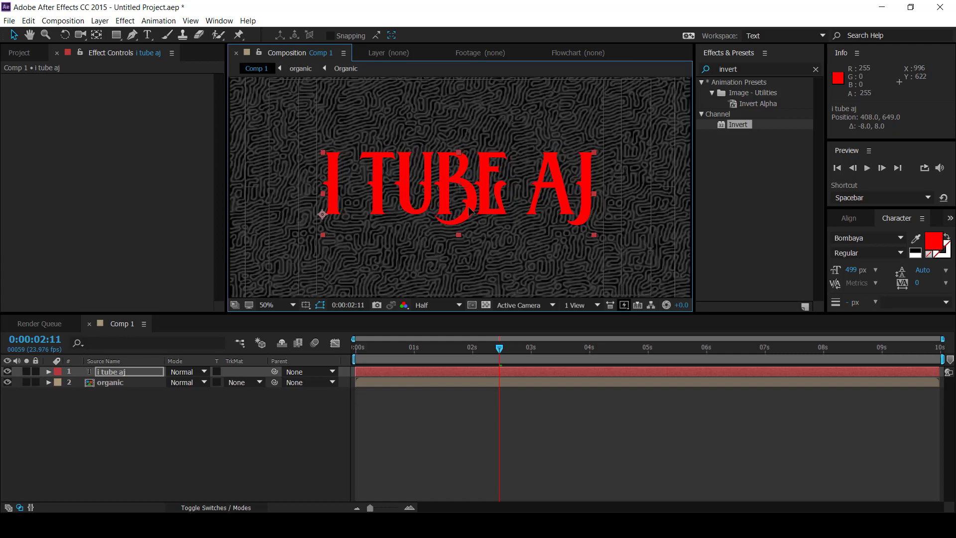
{"action": "left_click", "coordinate": [305, 305]}
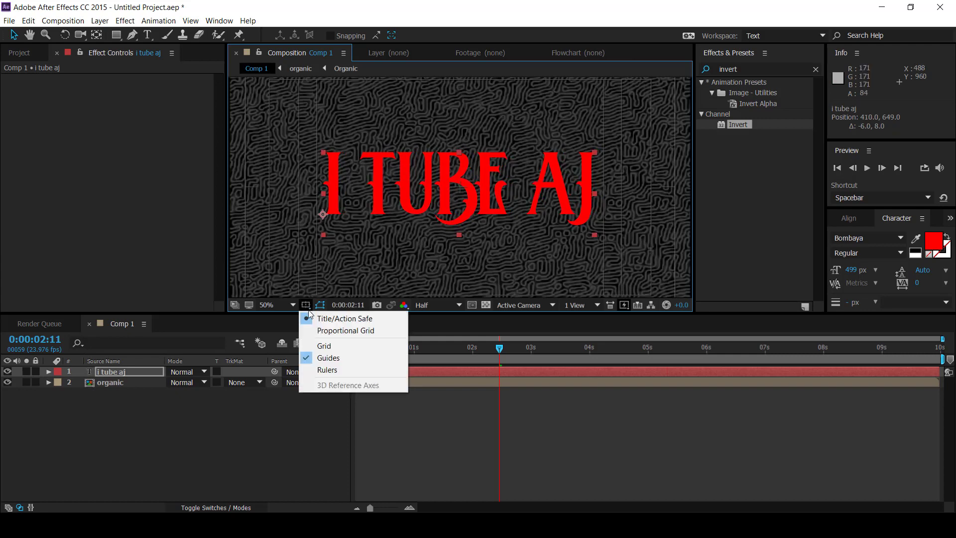
{"action": "left_click", "coordinate": [344, 317]}
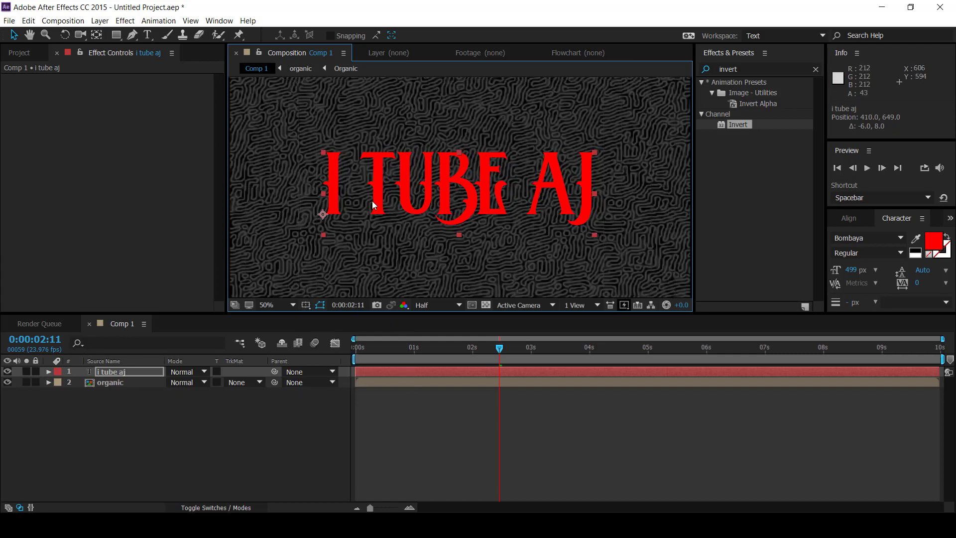
Step: Recolour the word "TUBE" in the title text violet, using colour 9402EF
{"action": "double_click", "coordinate": [347, 197]}
{"action": "left_click", "coordinate": [348, 194]}
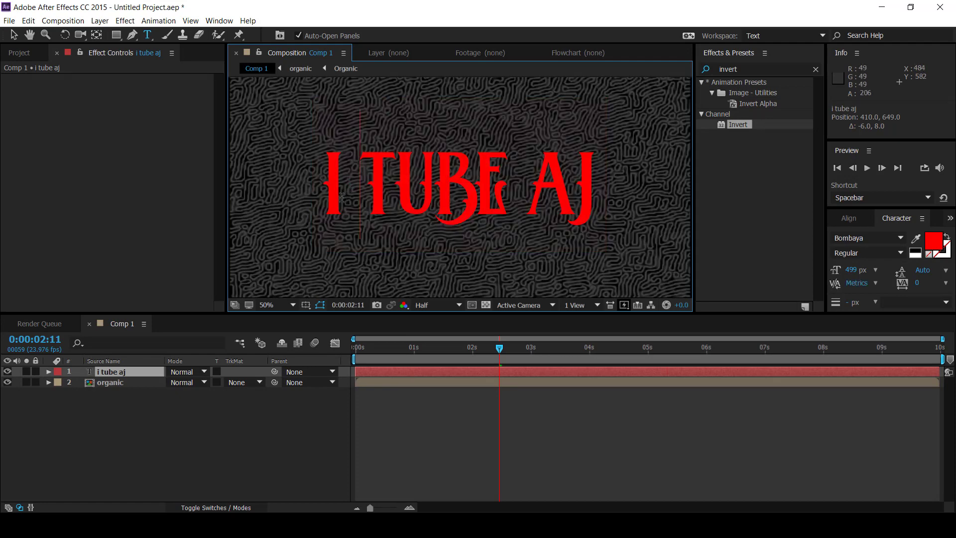
{"action": "left_click_drag", "start_coordinate": [349, 194], "coordinate": [504, 195]}
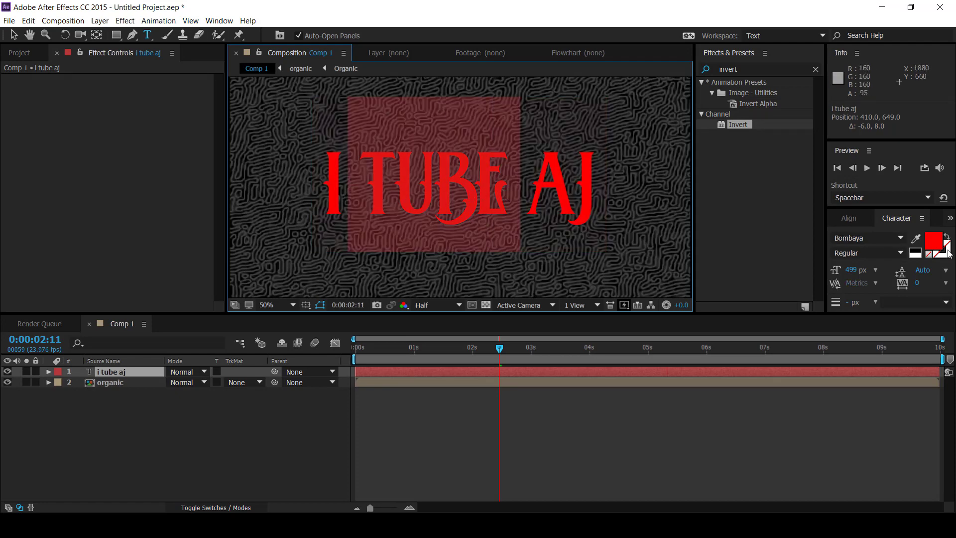
{"action": "left_click", "coordinate": [934, 240]}
{"action": "left_click", "coordinate": [260, 327]}
{"action": "left_click_drag", "start_coordinate": [260, 328], "coordinate": [264, 334]}
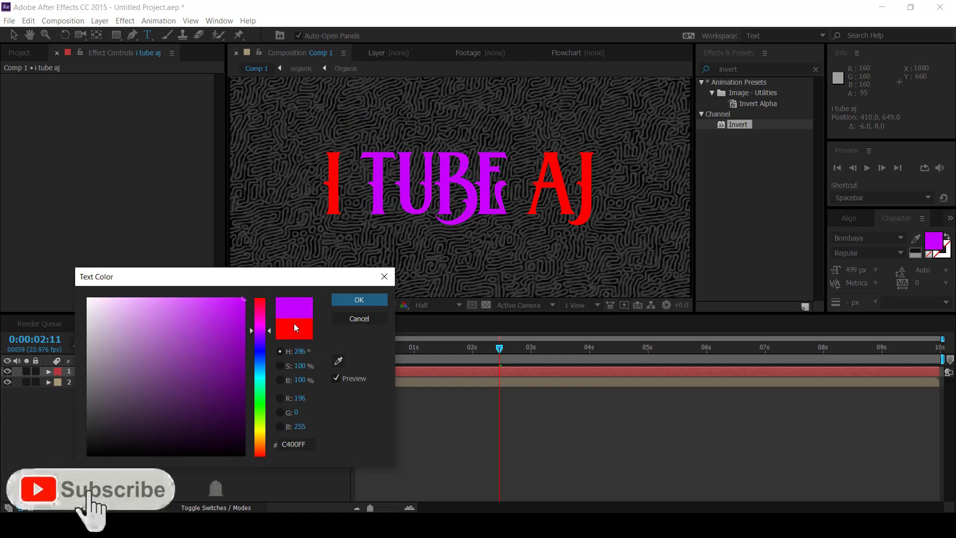
{"action": "left_click", "coordinate": [244, 305]}
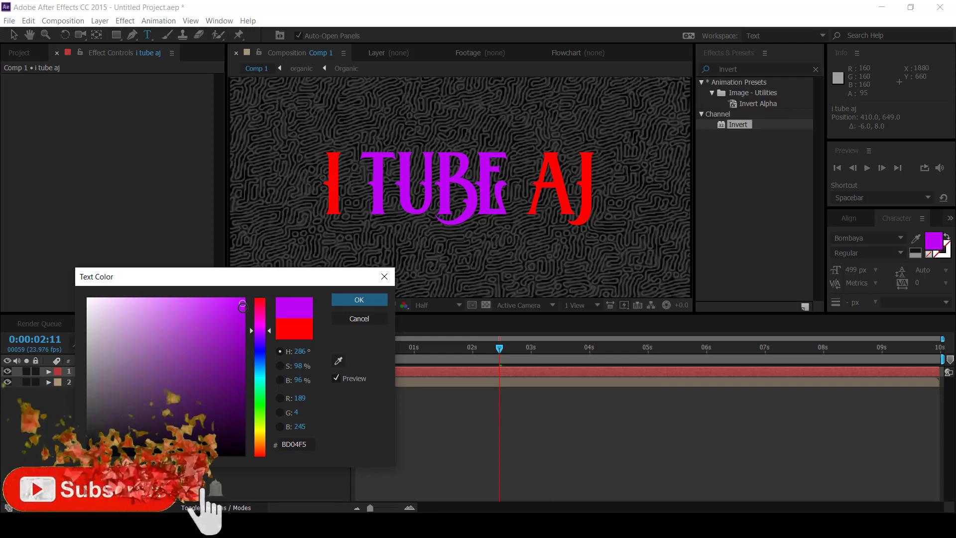
{"action": "left_click", "coordinate": [242, 339]}
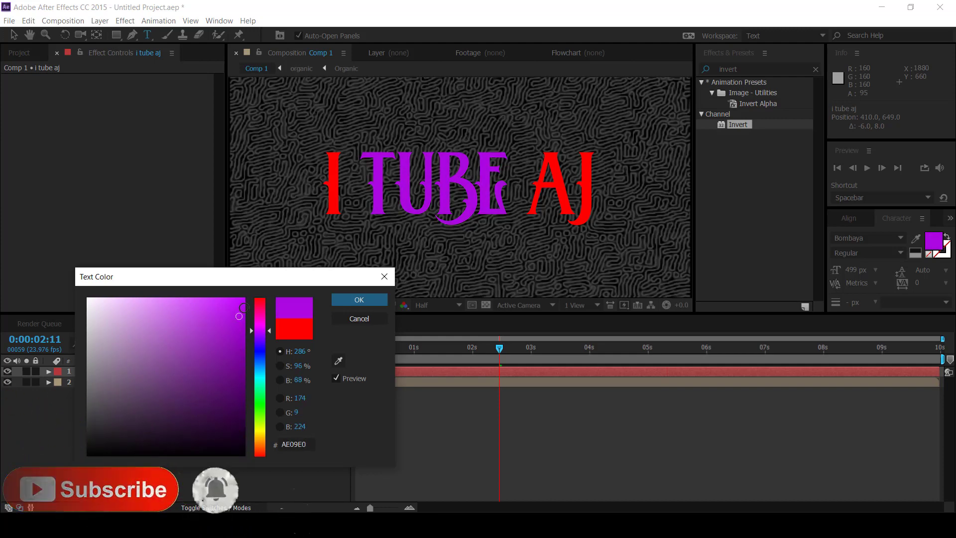
{"action": "left_click", "coordinate": [243, 306]}
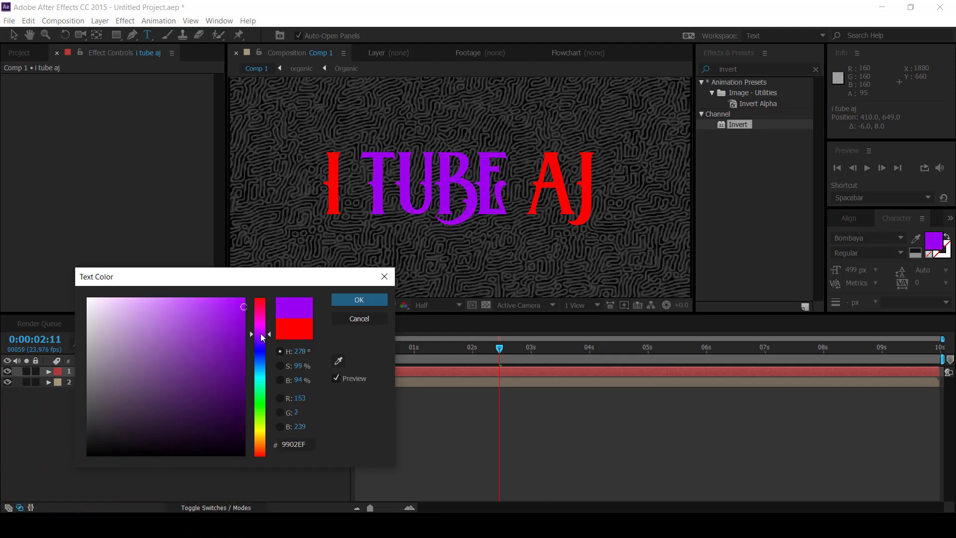
{"action": "left_click", "coordinate": [359, 300]}
Step: Recolour the letter "I" in the title text white, using colour FFFFFF
{"action": "double_click", "coordinate": [331, 215]}
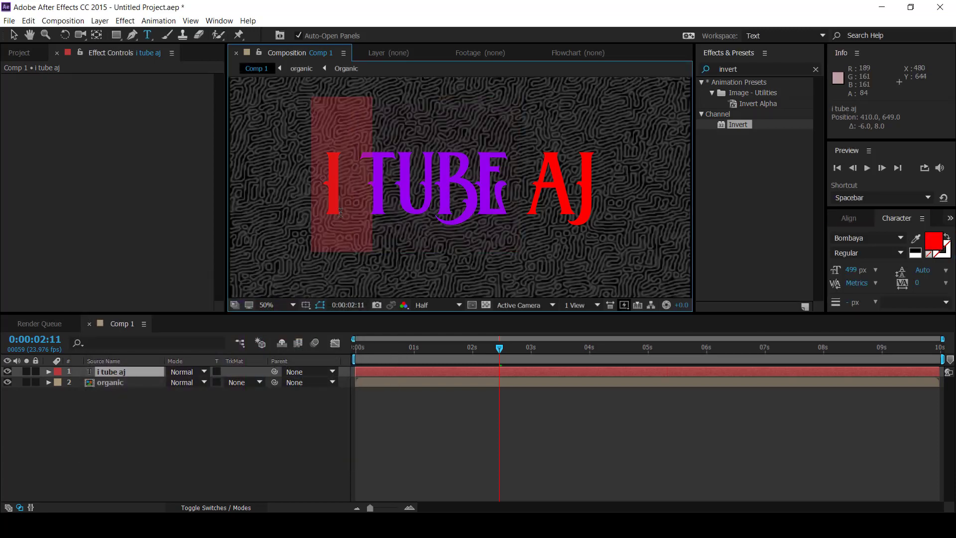
{"action": "left_click", "coordinate": [932, 241]}
{"action": "left_click_drag", "start_coordinate": [179, 321], "coordinate": [20, 285]}
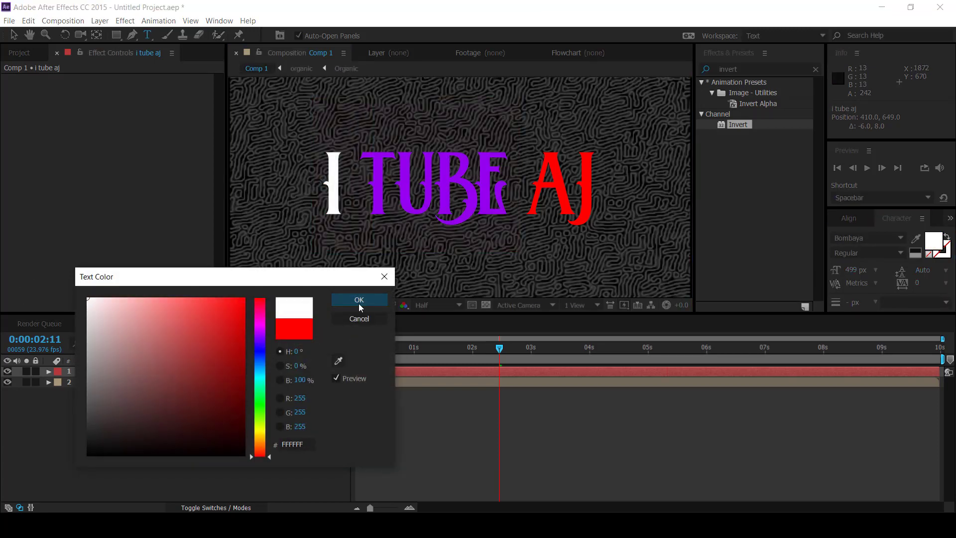
{"action": "left_click", "coordinate": [359, 302]}
Step: Recolour the word "AJ" in the title text white
{"action": "double_click", "coordinate": [585, 200]}
{"action": "left_click", "coordinate": [597, 201]}
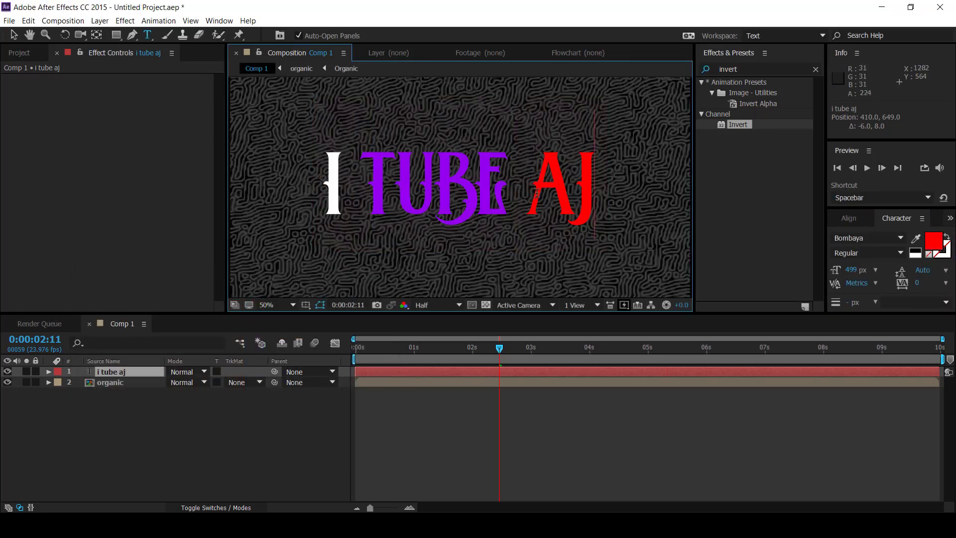
{"action": "double_click", "coordinate": [593, 201]}
{"action": "left_click", "coordinate": [932, 241]}
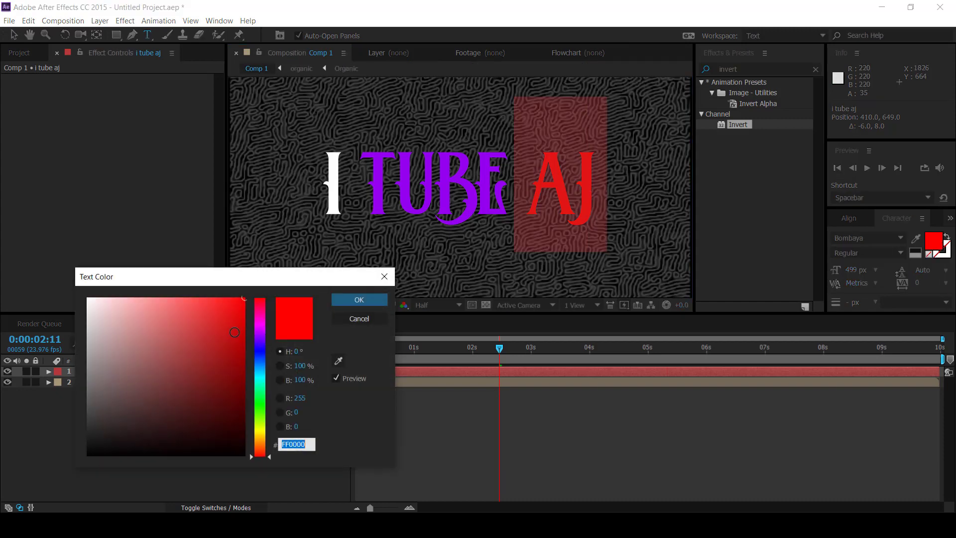
{"action": "left_click", "coordinate": [149, 312]}
{"action": "left_click", "coordinate": [359, 300]}
Step: Recolour the word "TUBE" in the title text blue, using colour 0219EF
{"action": "left_click_drag", "start_coordinate": [358, 199], "coordinate": [518, 199]}
{"action": "left_click", "coordinate": [934, 243]}
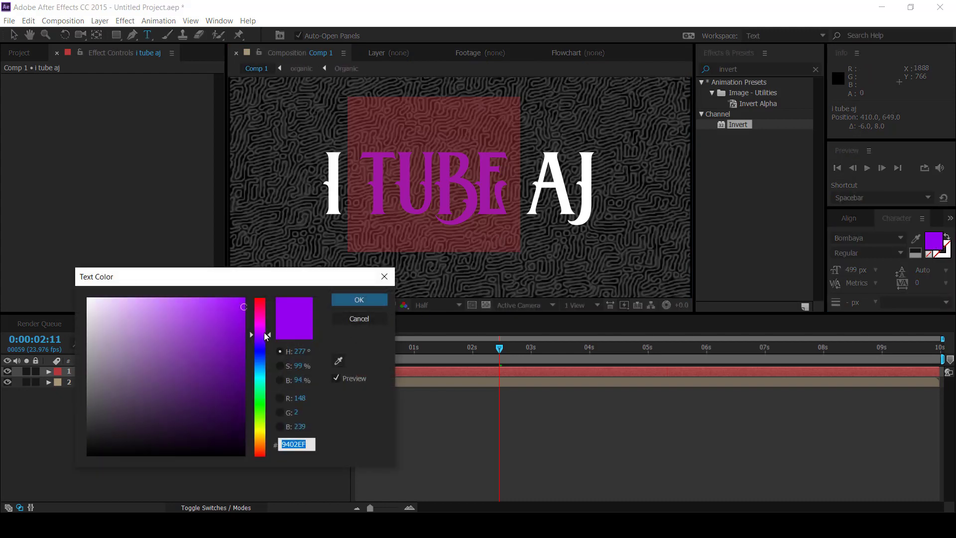
{"action": "mouse_move", "coordinate": [261, 336]}
{"action": "left_mouse_down"}
{"action": "mouse_move", "coordinate": [260, 442]}
{"action": "mouse_move", "coordinate": [261, 353]}
{"action": "left_mouse_up"}
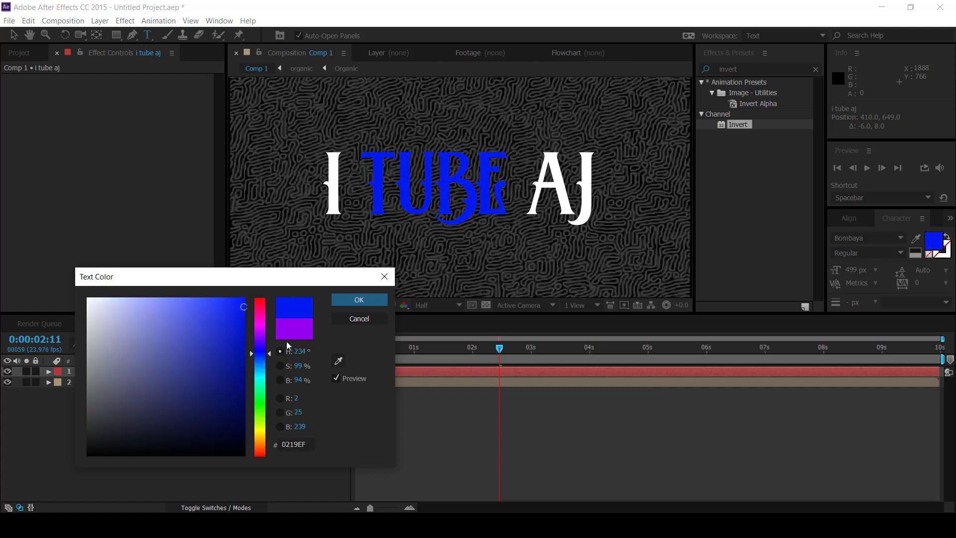
{"action": "left_click", "coordinate": [359, 301]}
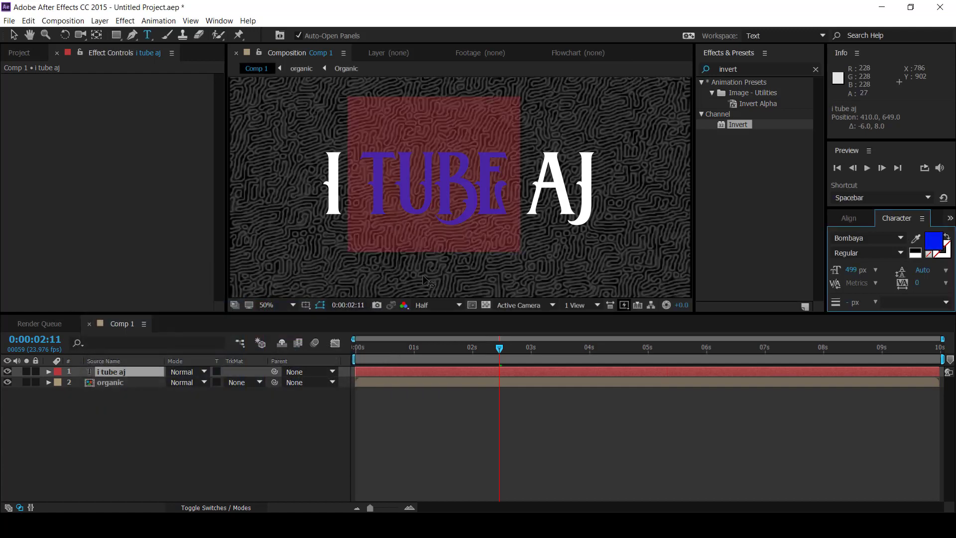
Step: Pre-compose the i tube aj text layer as "text", moving all attributes into the new composition
{"action": "left_click", "coordinate": [117, 373]}
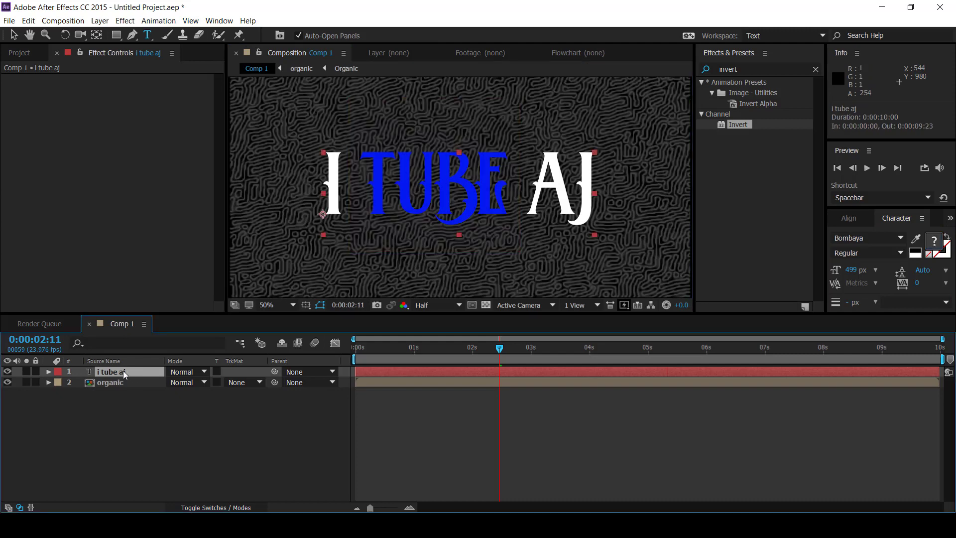
{"action": "right_click", "coordinate": [124, 370]}
{"action": "left_click", "coordinate": [166, 414]}
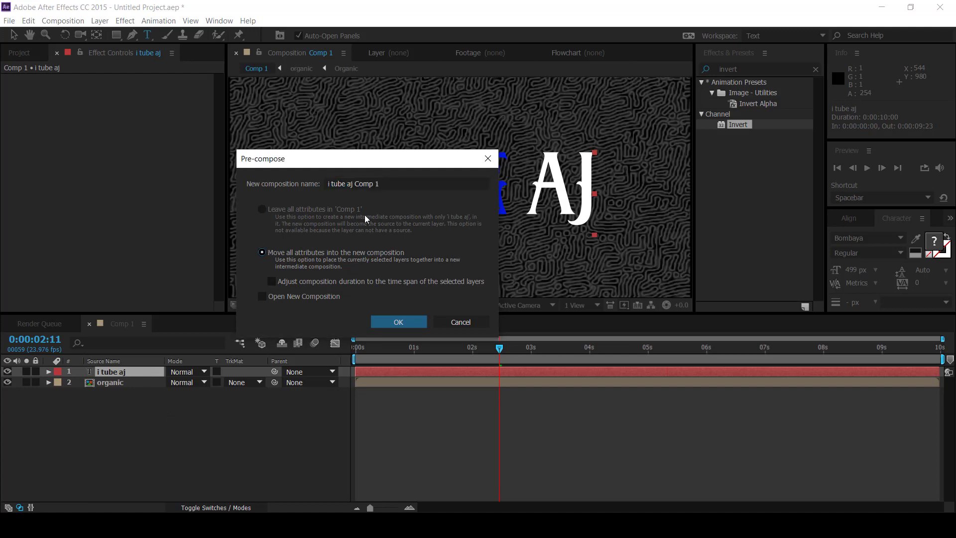
{"action": "type", "text": "text"}
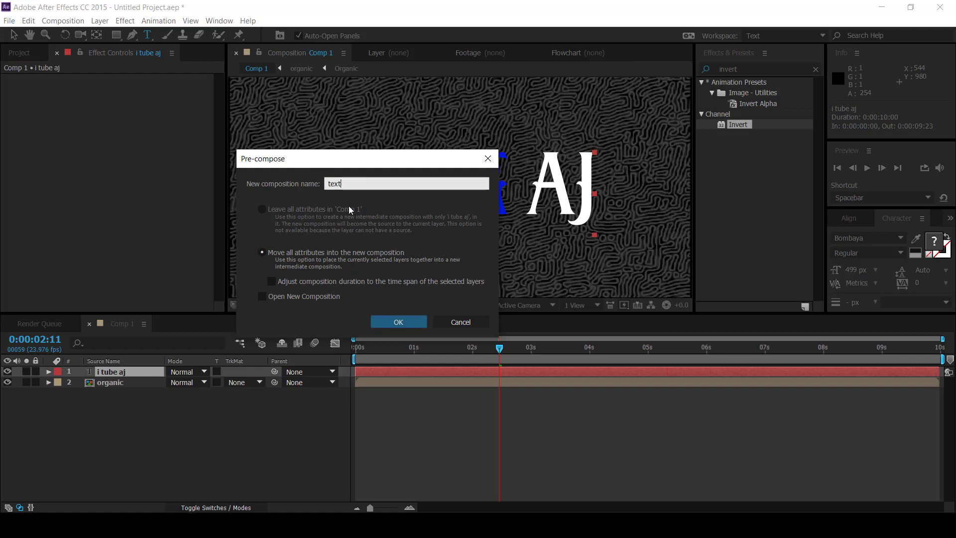
{"action": "left_click", "coordinate": [401, 322]}
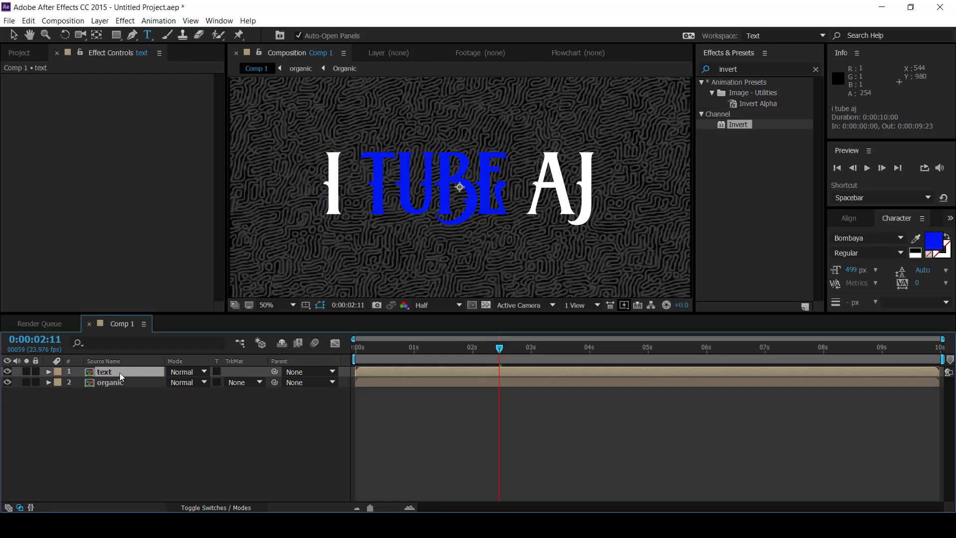
Step: Place the text layer below the organic layer and set its track matte to Luma, using organic as the matte
{"action": "left_click_drag", "start_coordinate": [120, 373], "coordinate": [134, 388]}
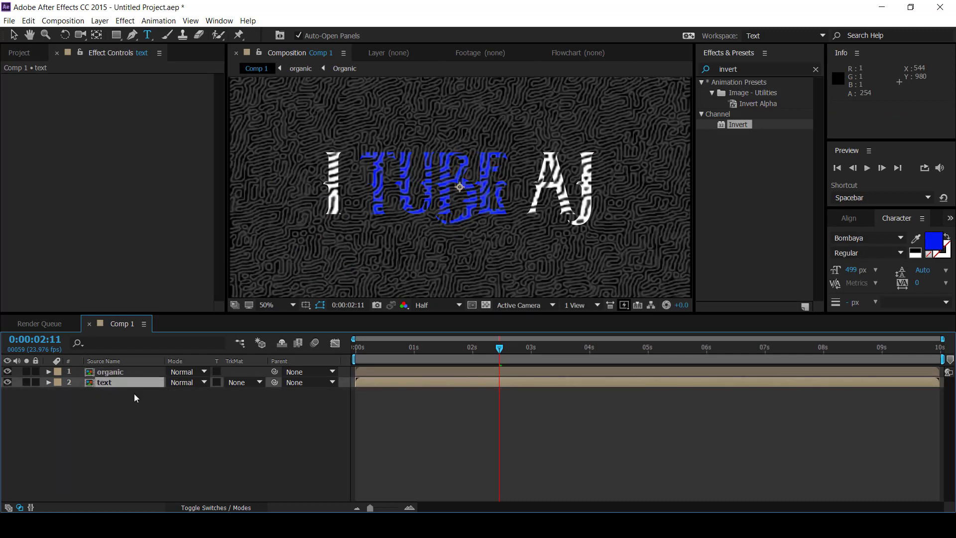
{"action": "left_click", "coordinate": [254, 382]}
{"action": "left_click", "coordinate": [260, 433]}
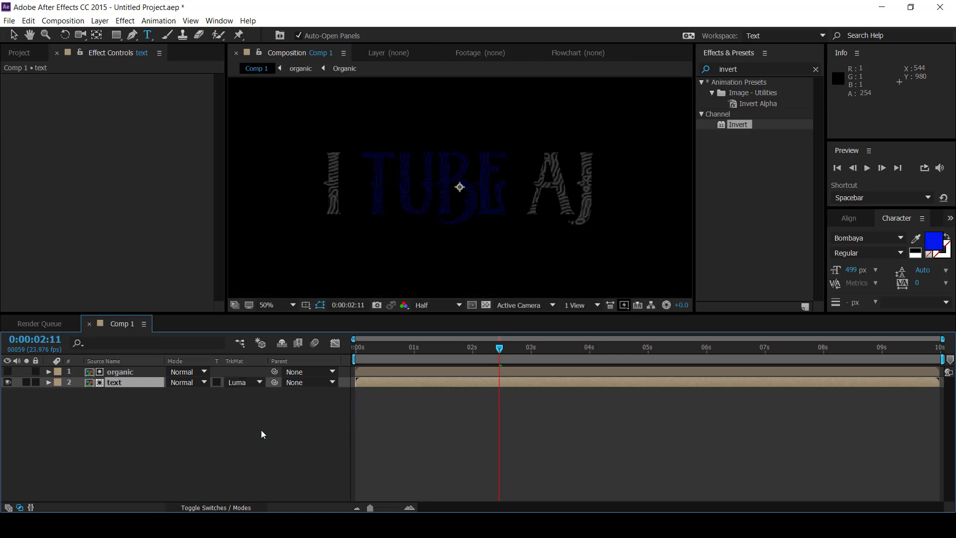
{"action": "left_click", "coordinate": [261, 429]}
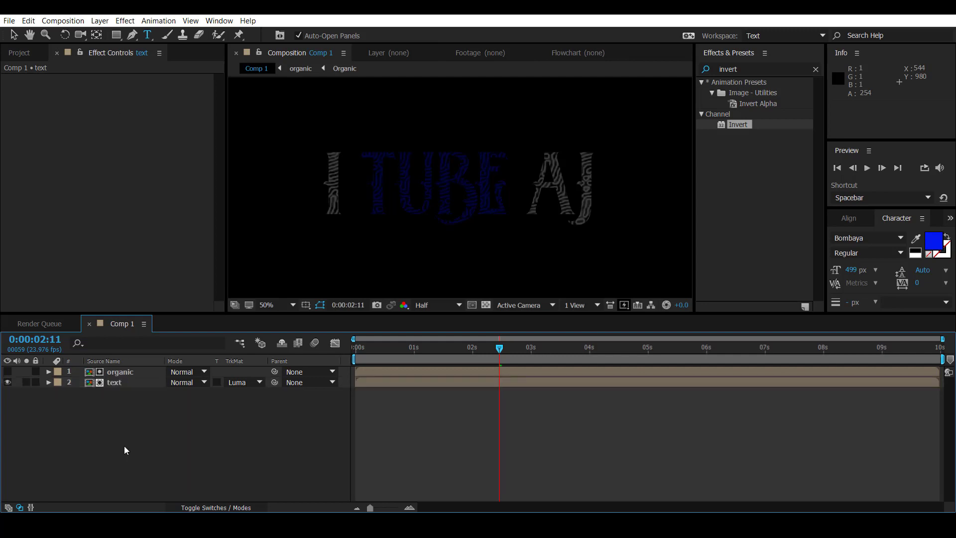
Step: Create Comp 2 at 1920 x 1080 px, 23.976 fps and 10 seconds, and add Comp 1 to it as a layer
{"action": "key", "text": "ctrl+n"}
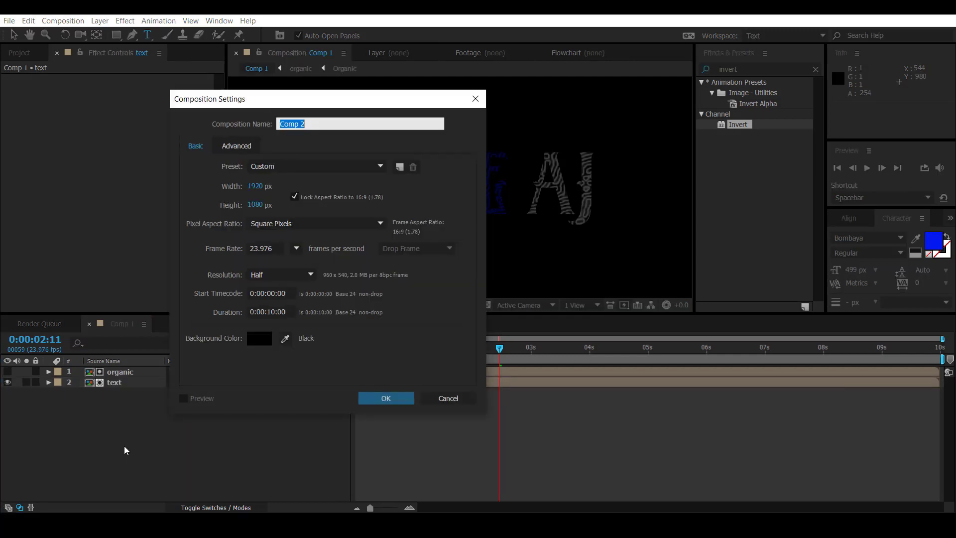
{"action": "left_click", "coordinate": [387, 398]}
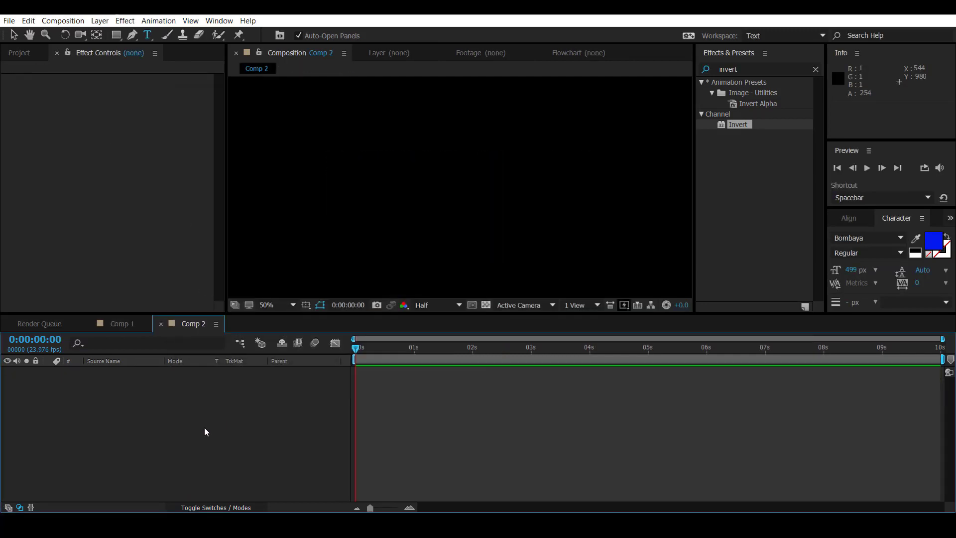
{"action": "left_click", "coordinate": [19, 53]}
{"action": "left_click_drag", "start_coordinate": [37, 177], "coordinate": [149, 396]}
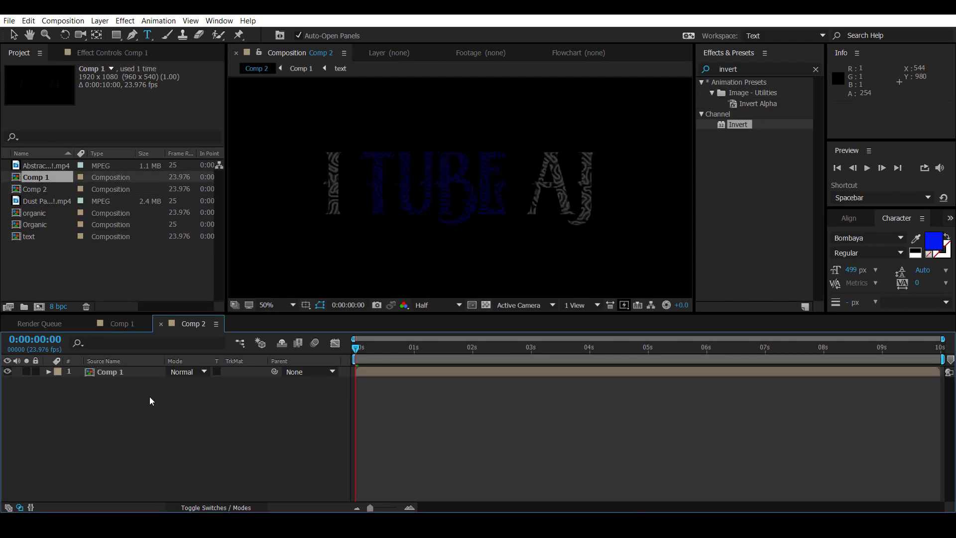
Step: Move the current time to 0:00:02:02 and make the Comp 1 layer a 3D layer
{"action": "left_click_drag", "start_coordinate": [355, 349], "coordinate": [477, 350]}
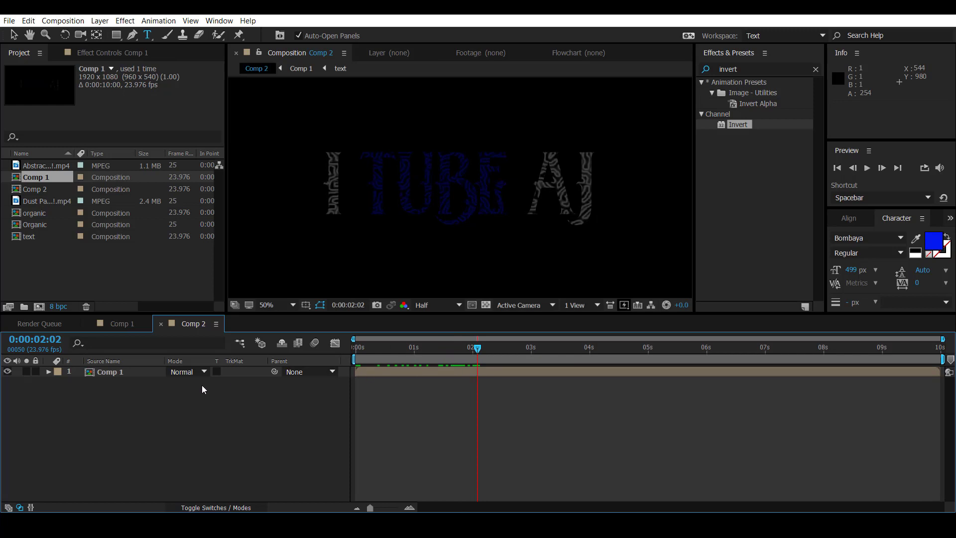
{"action": "left_click", "coordinate": [226, 507]}
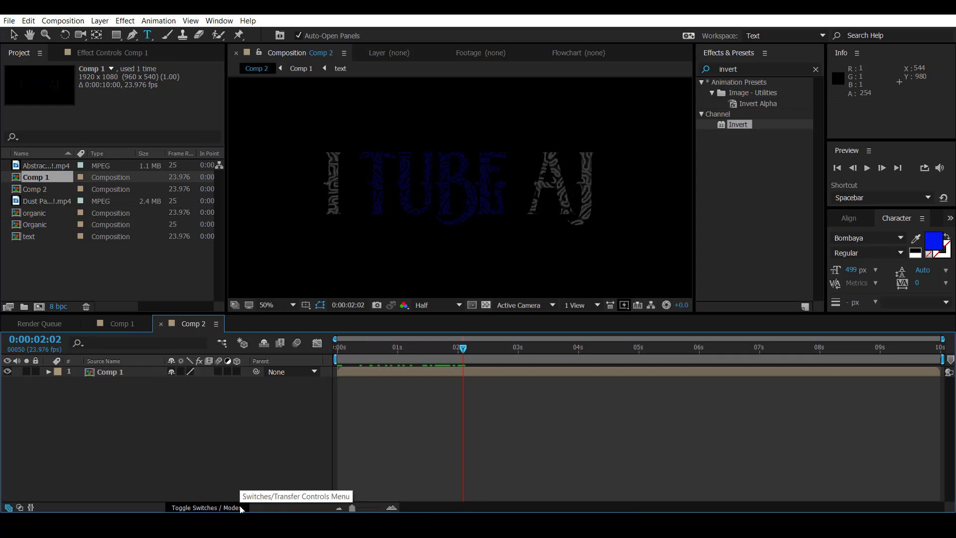
{"action": "left_click", "coordinate": [237, 372]}
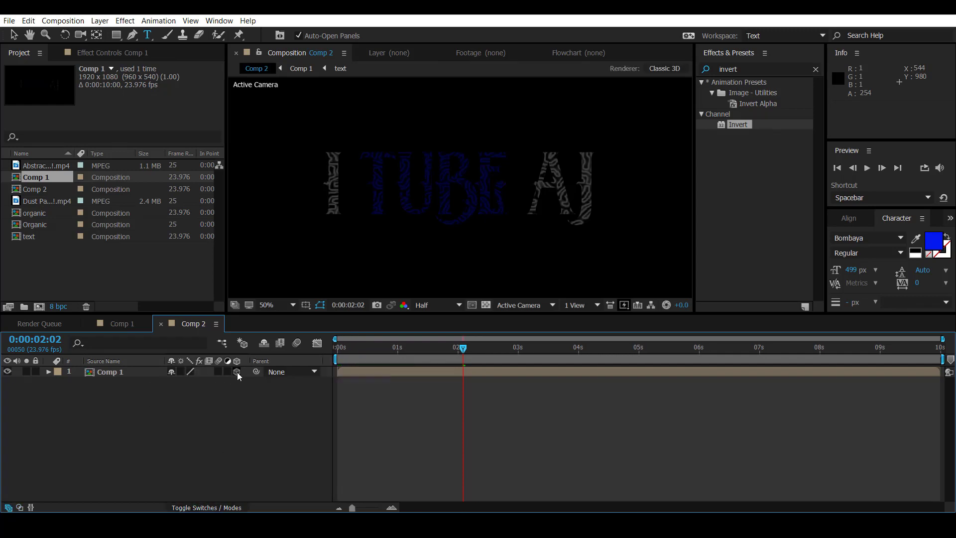
Step: Add a black 1920 x 1080 px solid named "particular" above Comp 1
{"action": "right_click", "coordinate": [161, 407]}
{"action": "mouse_move", "coordinate": [279, 301]}
{"action": "left_click", "coordinate": [324, 332]}
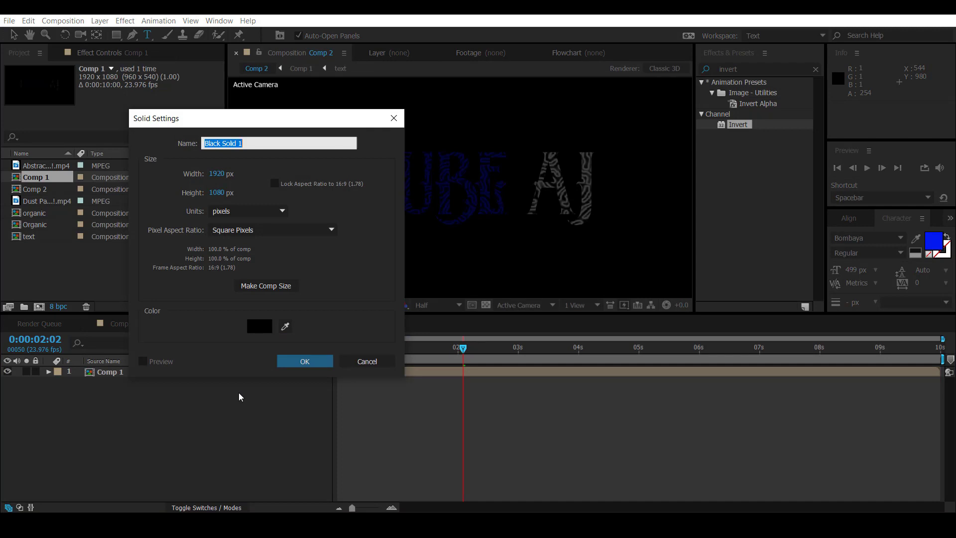
{"action": "type", "text": "particula"}
{"action": "key", "text": "ctrl+z"}
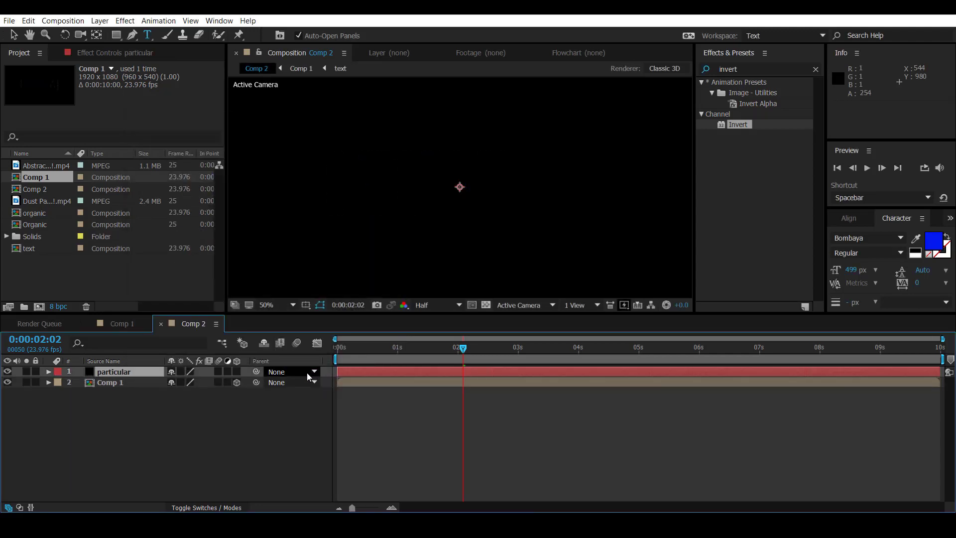
Step: Apply the RG Trapcode Particular effect to the particular solid and move the current time to 0:00:02:18
{"action": "left_click", "coordinate": [125, 20]}
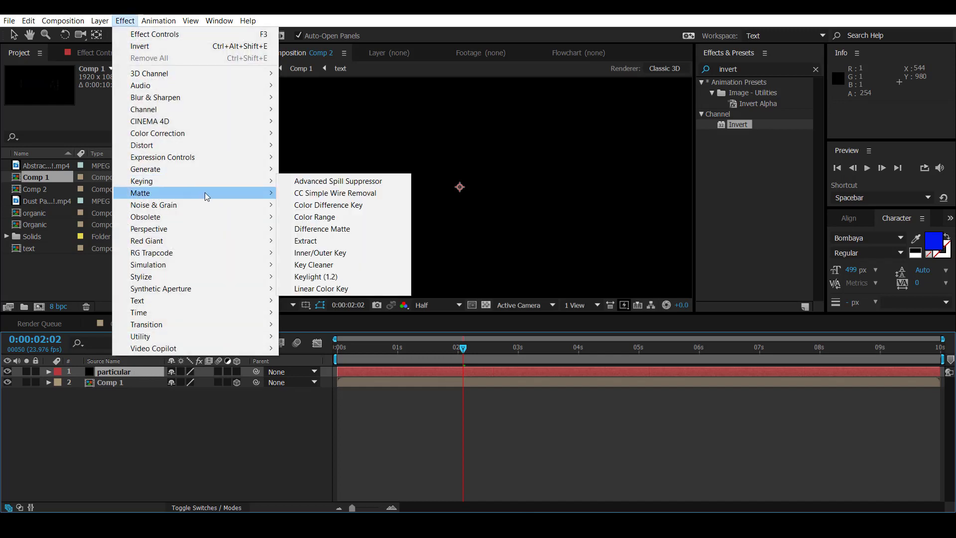
{"action": "mouse_move", "coordinate": [239, 252]}
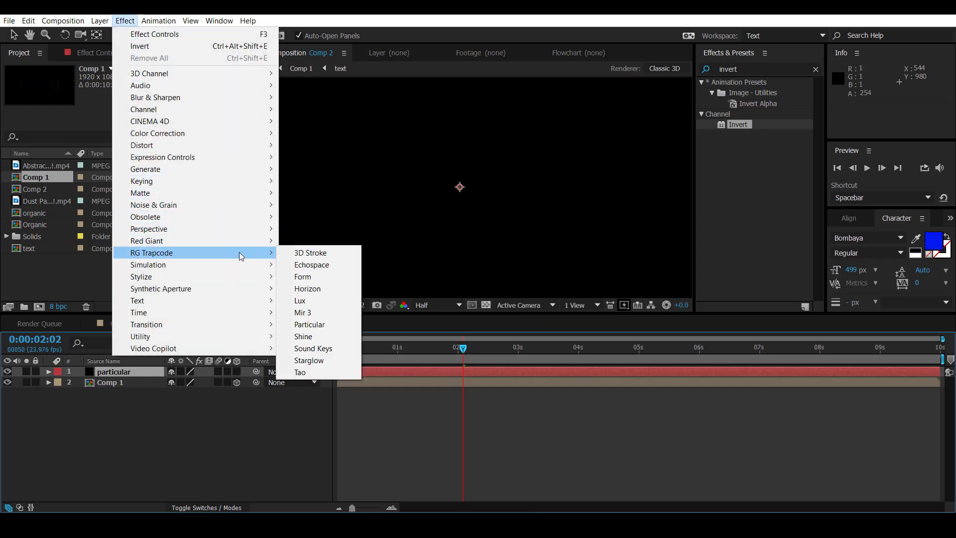
{"action": "left_click", "coordinate": [337, 324]}
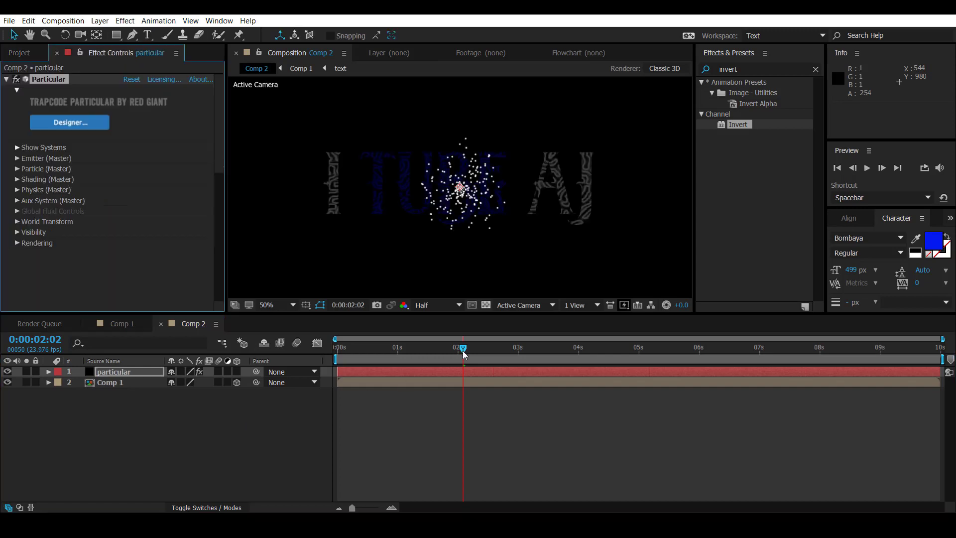
{"action": "left_click_drag", "start_coordinate": [462, 350], "coordinate": [503, 348]}
Step: Set the Particular effect's Emitter Type to Layer
{"action": "left_click", "coordinate": [17, 158]}
{"action": "scroll", "coordinate": [15, 159], "scroll_direction": "down", "scroll_amount": 3}
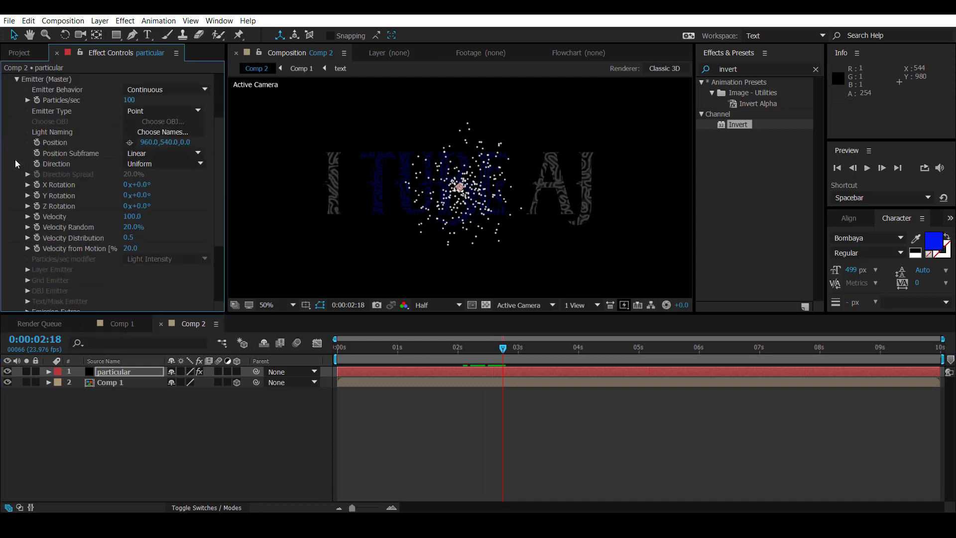
{"action": "left_click", "coordinate": [186, 113]}
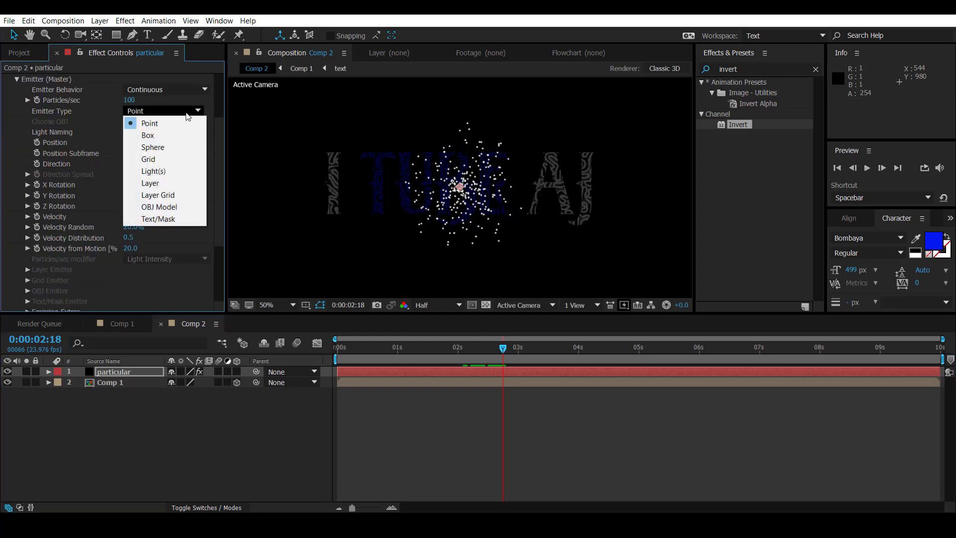
{"action": "left_click", "coordinate": [164, 183]}
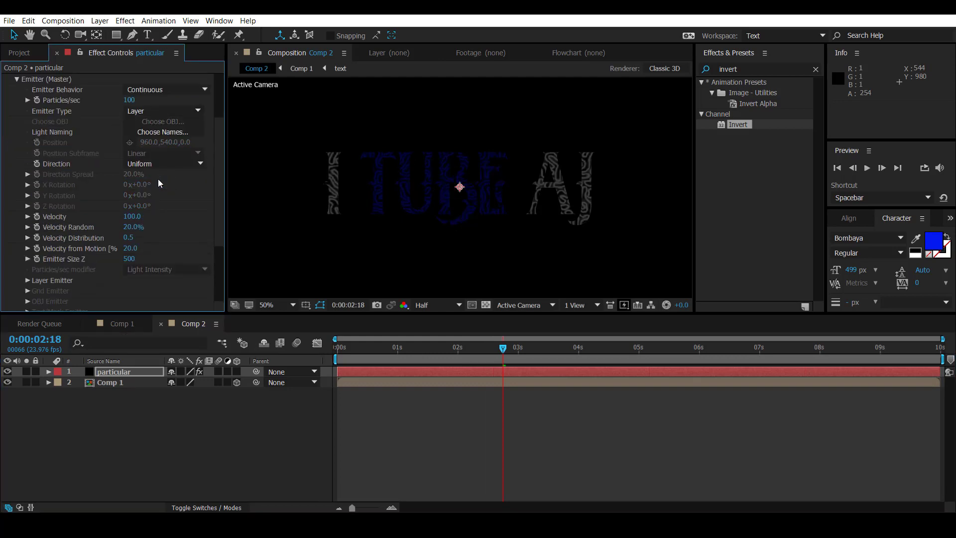
Step: Set the Particular emitter's Particles/sec to 999999 and accept the high particle count
{"action": "left_click", "coordinate": [128, 100]}
{"action": "type", "text": "9999"}
{"action": "key", "text": "Return"}
{"action": "left_click", "coordinate": [134, 102]}
{"action": "left_click", "coordinate": [135, 99]}
{"action": "type", "text": "99"}
{"action": "key", "text": "Return"}
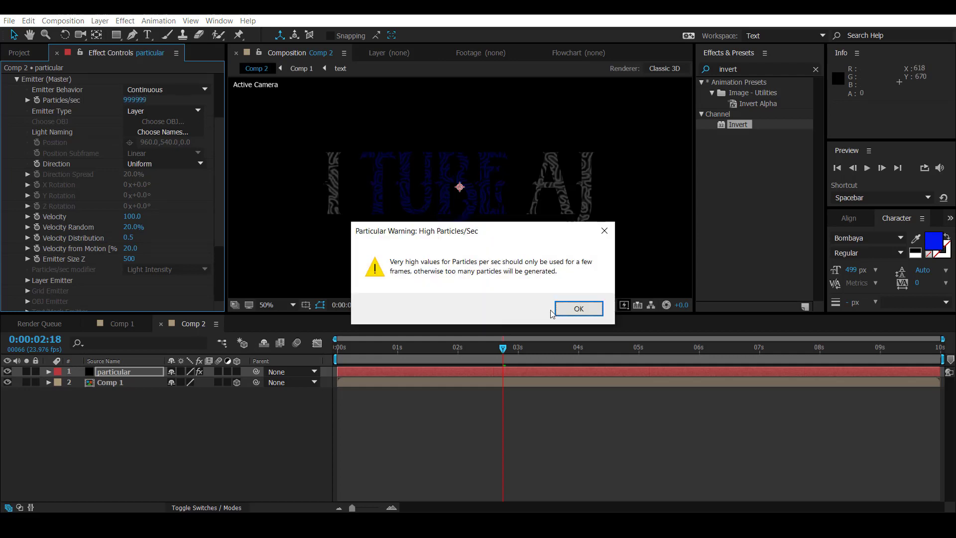
{"action": "left_click", "coordinate": [575, 308]}
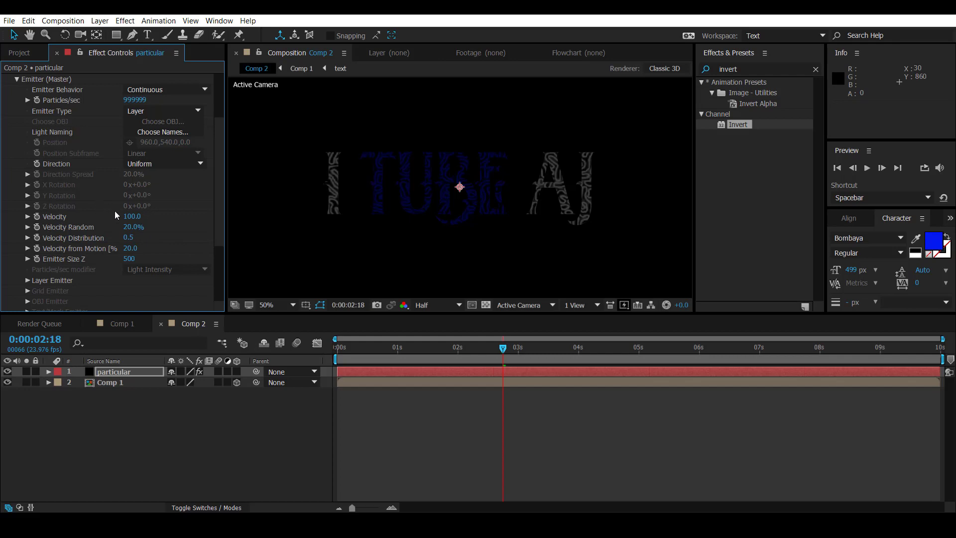
Step: Set the emitter's Velocity to 0 and choose Comp 1 as the Layer Emitter's source layer
{"action": "left_click", "coordinate": [129, 217]}
{"action": "type", "text": "0"}
{"action": "key", "text": "Return"}
{"action": "scroll", "coordinate": [50, 273], "scroll_direction": "down", "scroll_amount": 4}
{"action": "left_click", "coordinate": [28, 205]}
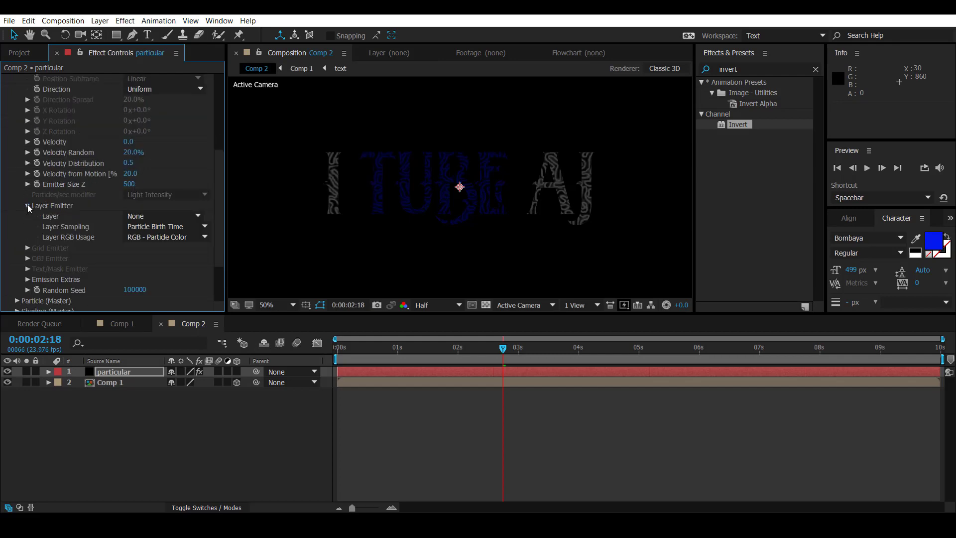
{"action": "left_click", "coordinate": [156, 216]}
{"action": "left_click", "coordinate": [159, 256]}
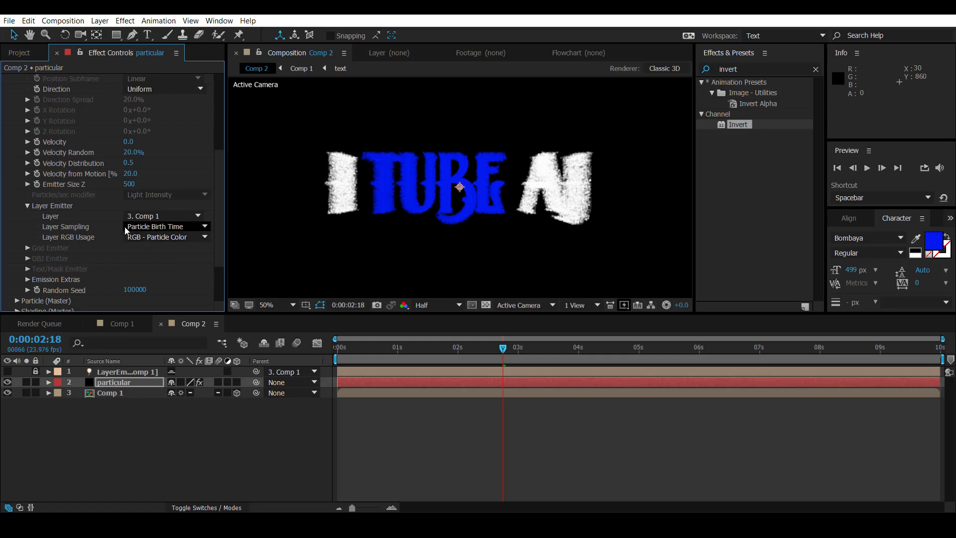
Step: Try a higher emitter Velocity and settle on 0.5
{"action": "scroll", "coordinate": [135, 229], "scroll_direction": "up", "scroll_amount": 2}
{"action": "left_click", "coordinate": [129, 180]}
{"action": "type", "text": "10"}
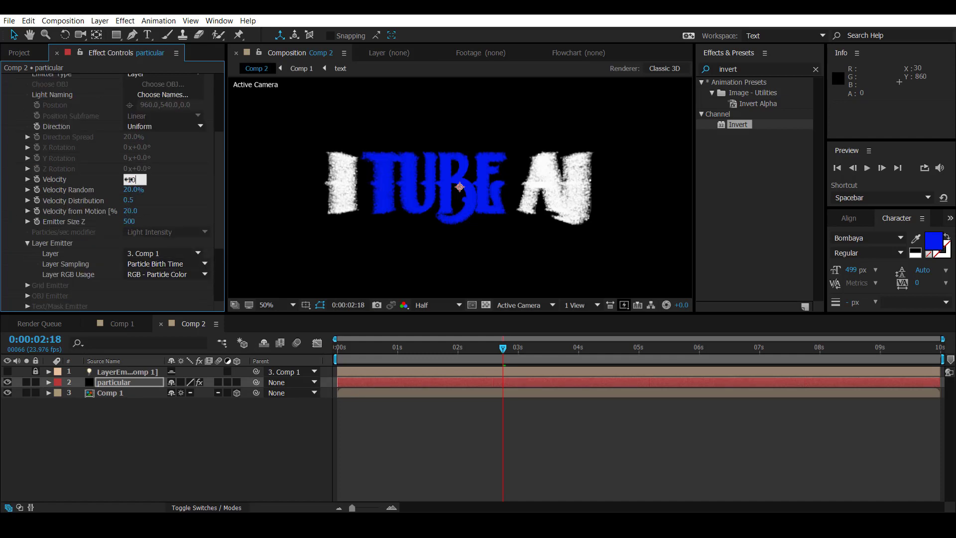
{"action": "key", "text": "Return"}
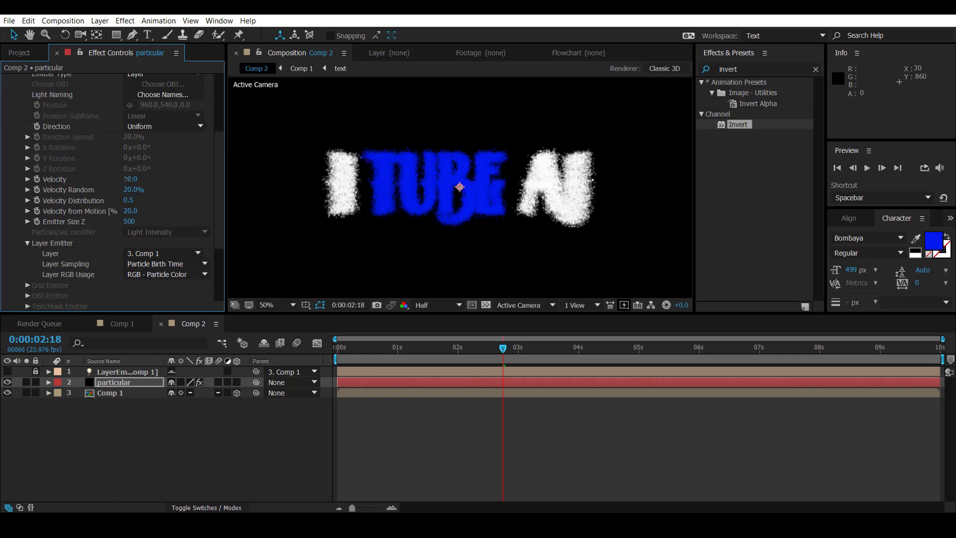
{"action": "left_click", "coordinate": [129, 179]}
{"action": "type", "text": "0.5"}
{"action": "key", "text": "Return"}
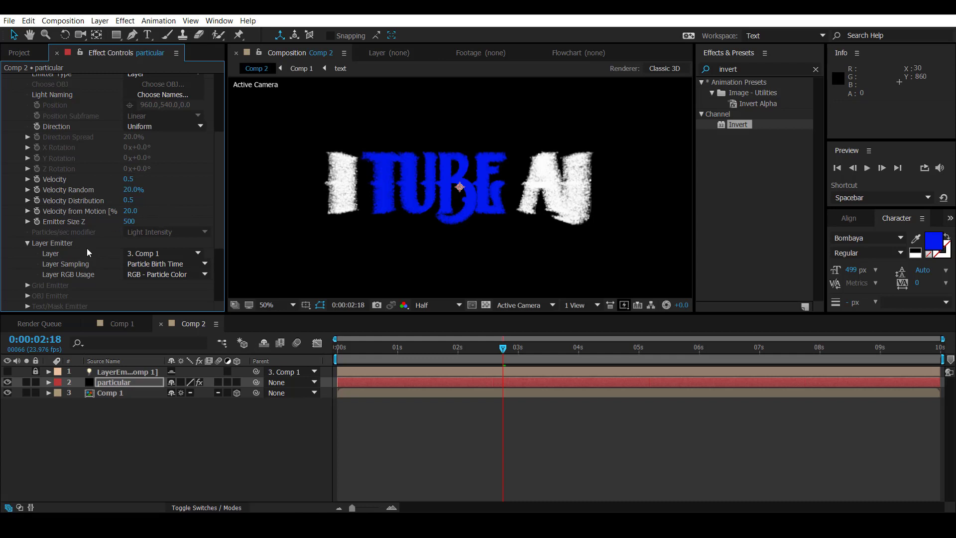
Step: Set Periodicity Rnd to 90% in the emitter's Emission Extras
{"action": "scroll", "coordinate": [60, 244], "scroll_direction": "down", "scroll_amount": 3}
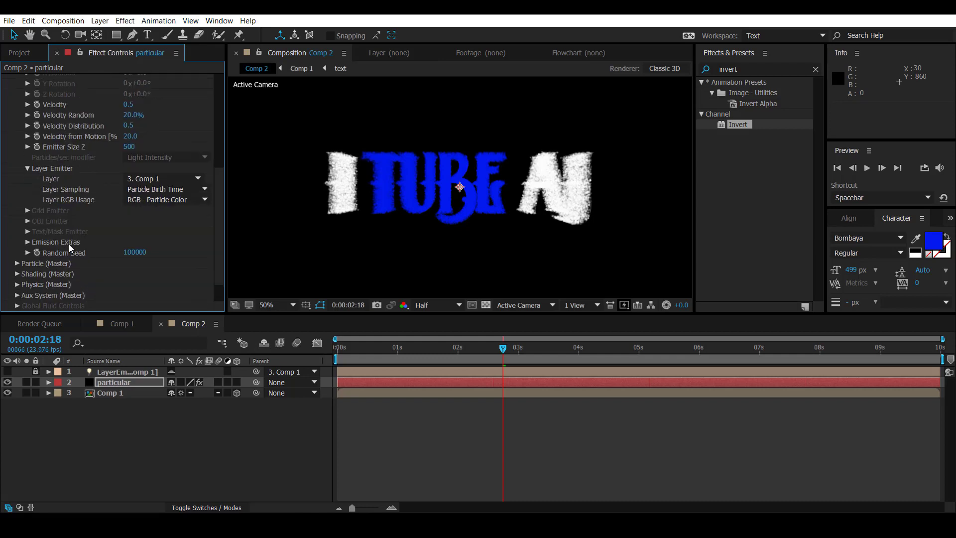
{"action": "left_click", "coordinate": [28, 242]}
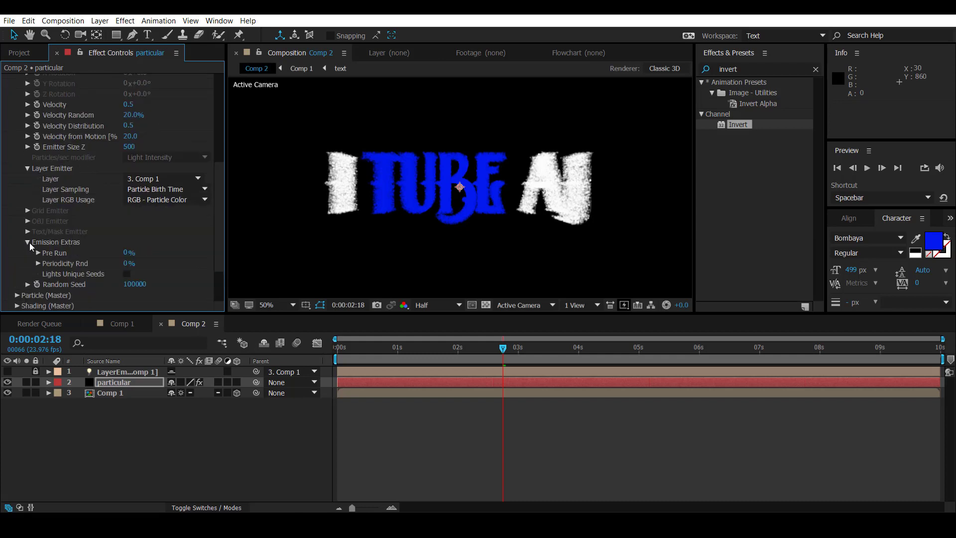
{"action": "left_click", "coordinate": [125, 263]}
{"action": "type", "text": "90"}
{"action": "key", "text": "Return"}
{"action": "scroll", "coordinate": [47, 195], "scroll_direction": "up", "scroll_amount": 5}
{"action": "scroll", "coordinate": [20, 165], "scroll_direction": "up", "scroll_amount": 4}
{"action": "left_click", "coordinate": [17, 160]}
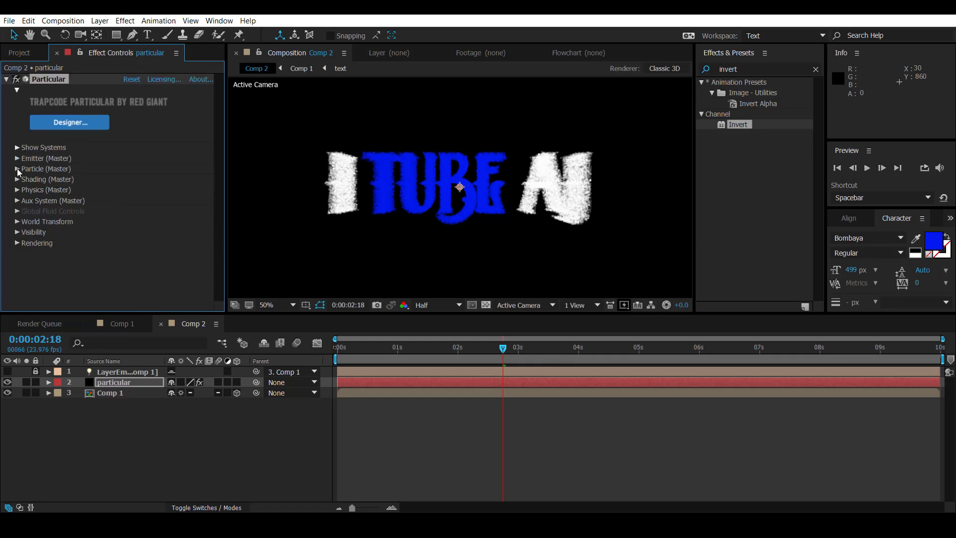
Step: Set the master particles' Life to 1.5 seconds and their Size to 4.5
{"action": "left_click", "coordinate": [17, 168]}
{"action": "scroll", "coordinate": [17, 173], "scroll_direction": "down", "scroll_amount": 4}
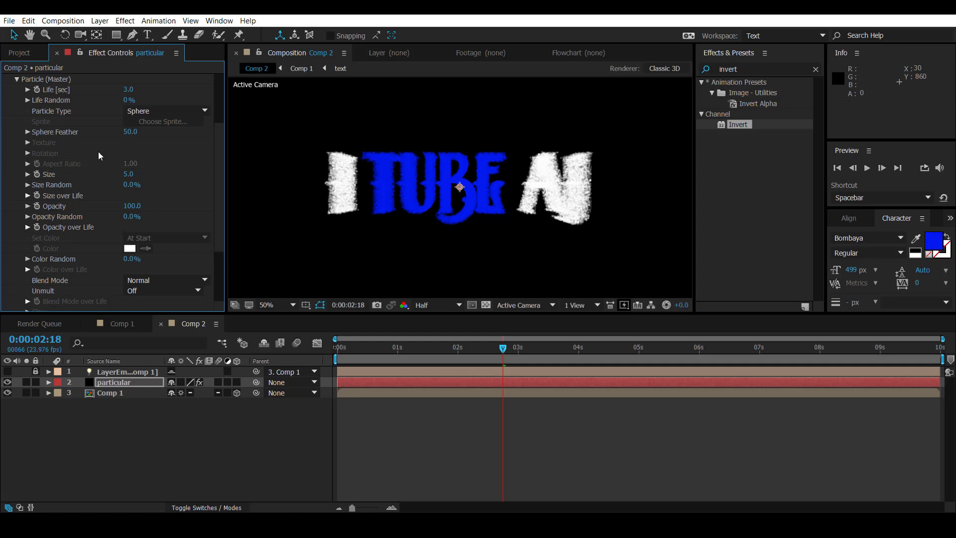
{"action": "scroll", "coordinate": [94, 145], "scroll_direction": "up", "scroll_amount": 2}
{"action": "left_click", "coordinate": [133, 128]}
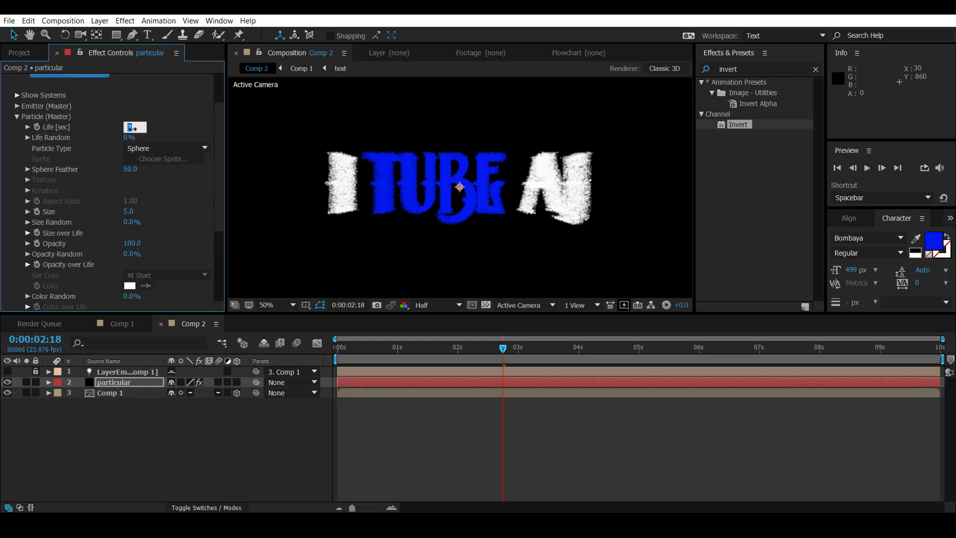
{"action": "type", "text": "1.5"}
{"action": "key", "text": "Return"}
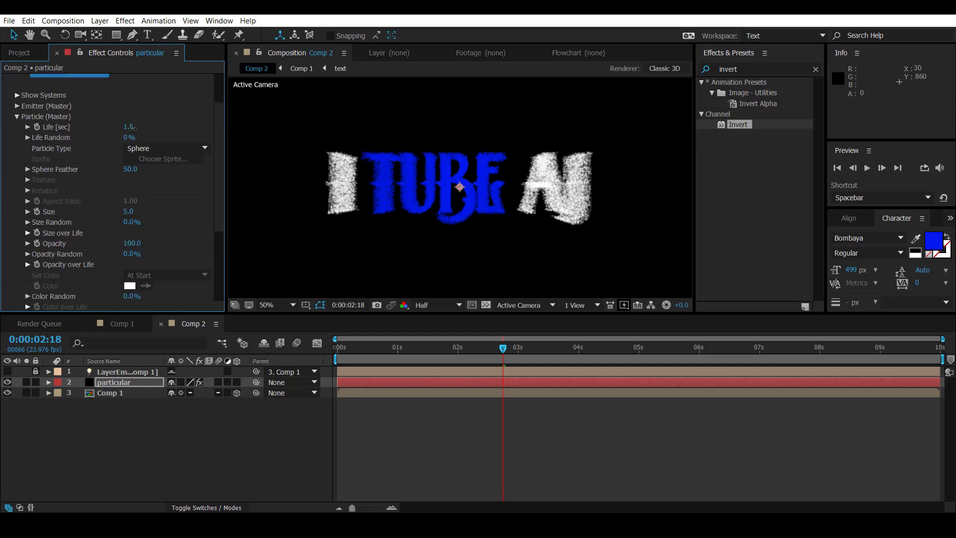
{"action": "left_click", "coordinate": [128, 211]}
{"action": "type", "text": "4.5"}
{"action": "key", "text": "Return"}
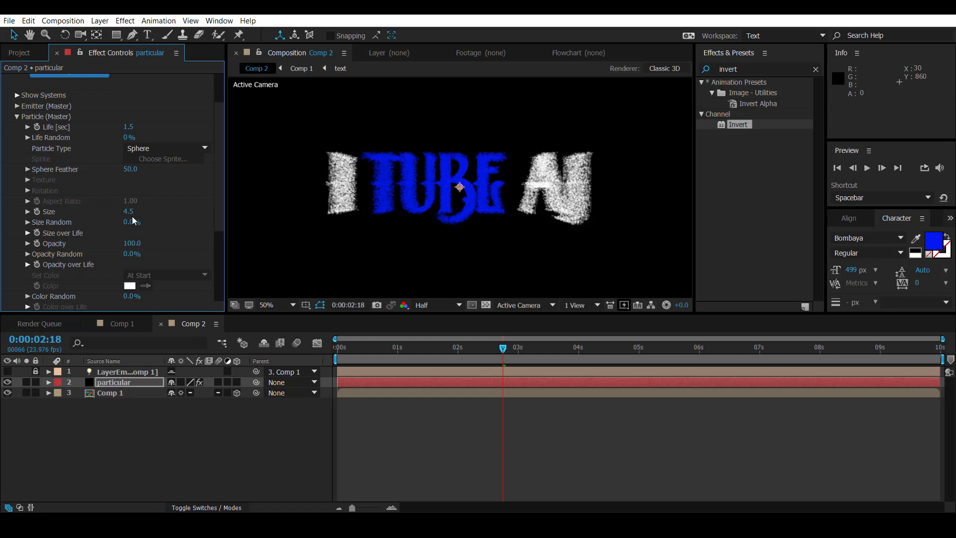
Step: Give the particles a Size over Life preset curve that rises from zero, holds at full size and falls back to zero
{"action": "left_click", "coordinate": [28, 233]}
{"action": "scroll", "coordinate": [186, 223], "scroll_direction": "down", "scroll_amount": 2}
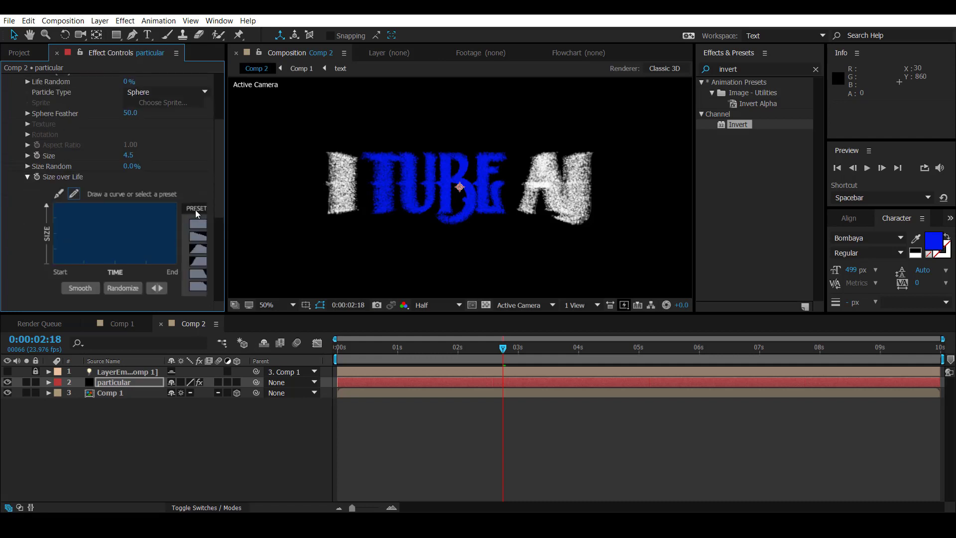
{"action": "left_click_drag", "start_coordinate": [236, 226], "coordinate": [243, 227]}
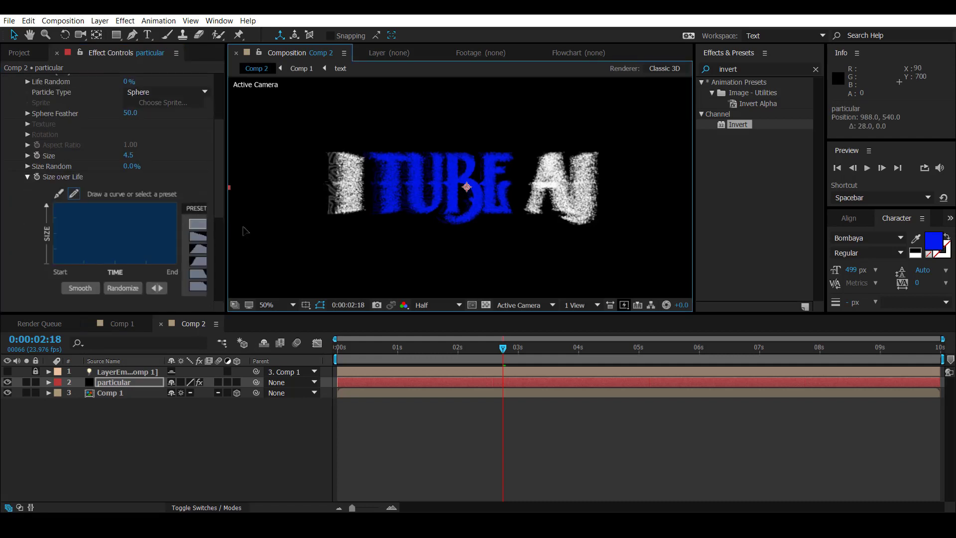
{"action": "key", "text": "ctrl+z"}
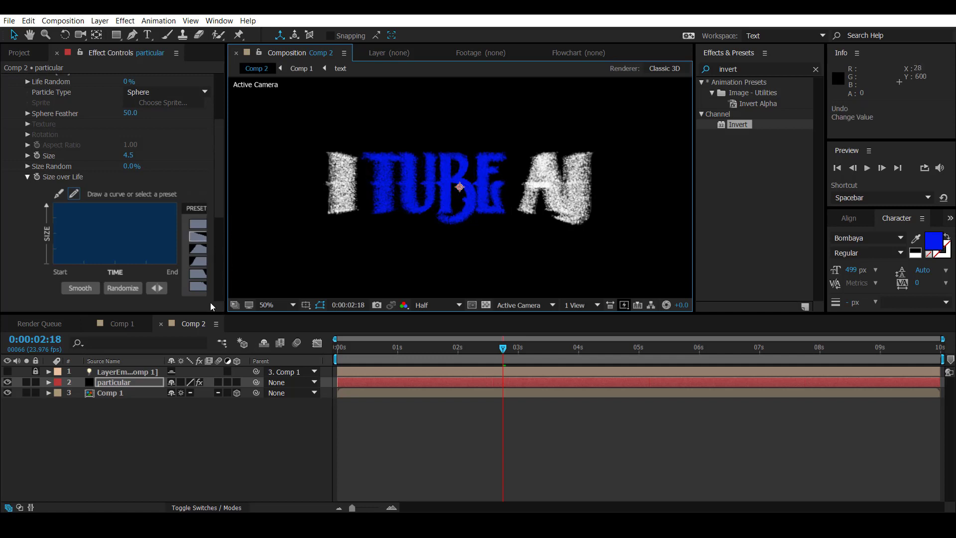
{"action": "left_click_drag", "start_coordinate": [226, 145], "coordinate": [246, 146]}
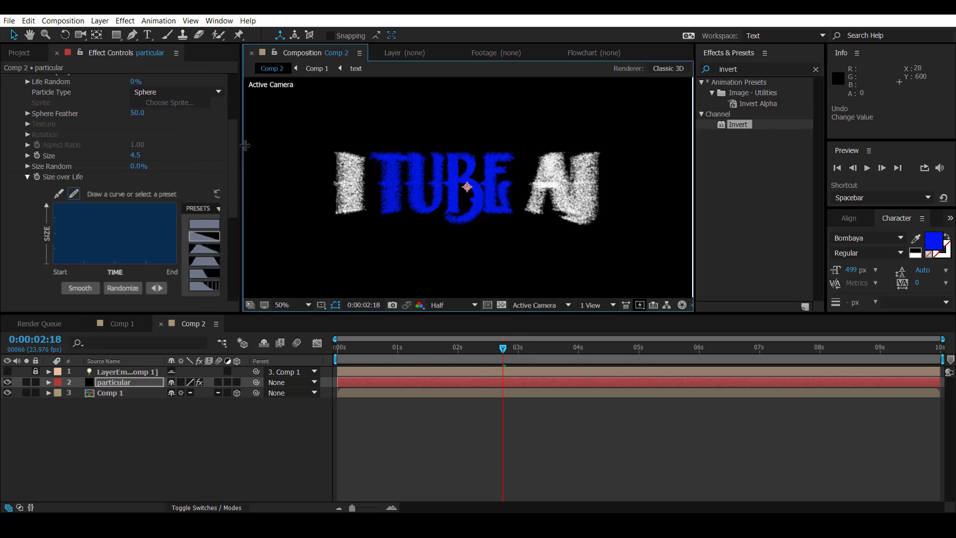
{"action": "left_click", "coordinate": [211, 288]}
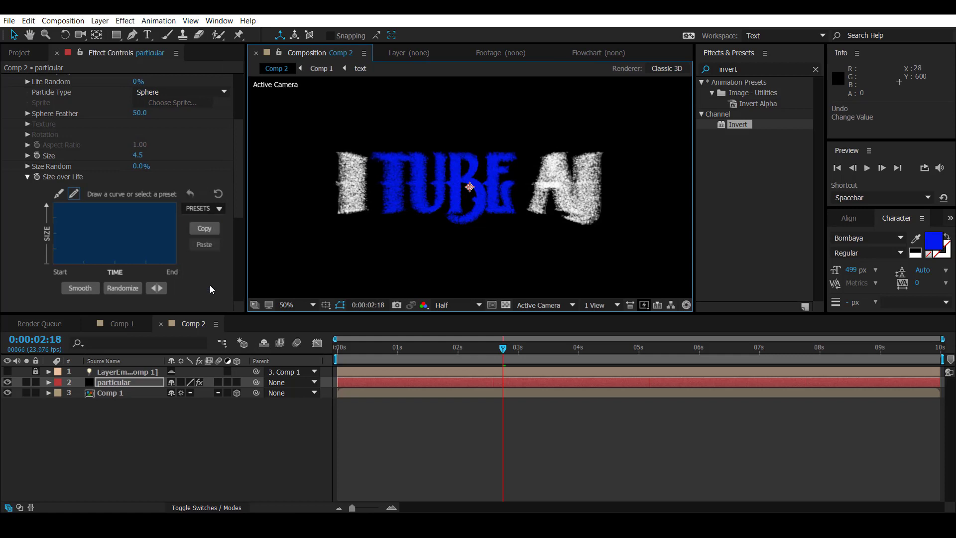
{"action": "left_click", "coordinate": [189, 208]}
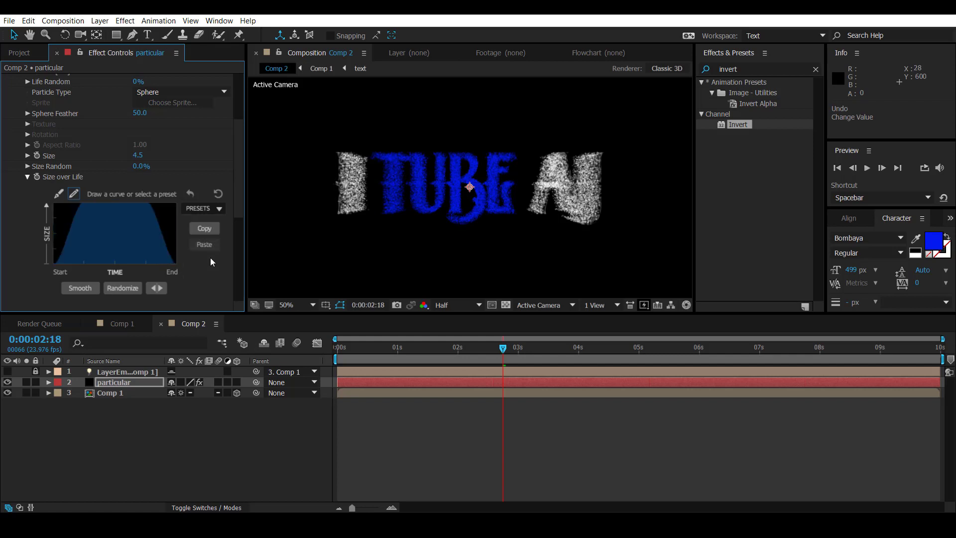
{"action": "left_click", "coordinate": [28, 177]}
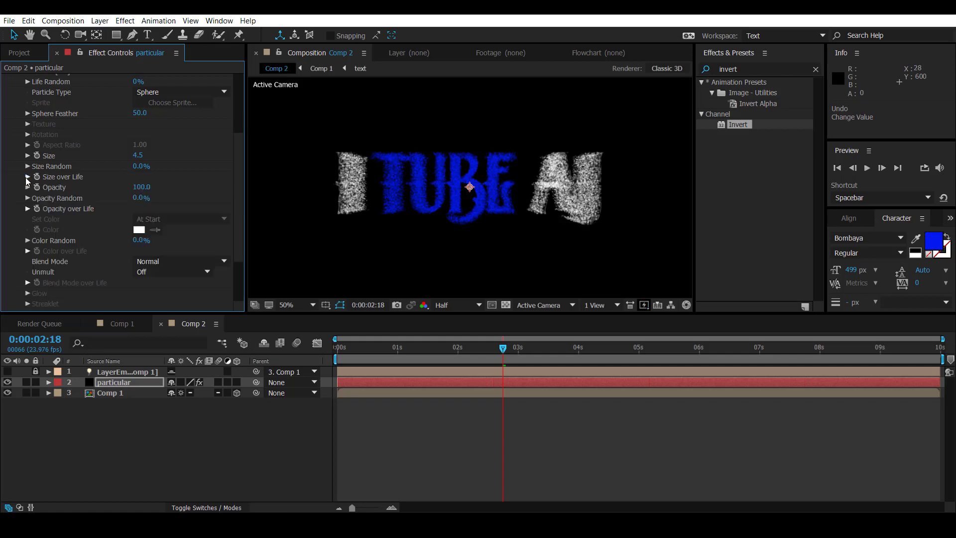
Step: Apply the preset with the flickering, gradually falling curve to the particles' Opacity over Life
{"action": "left_click", "coordinate": [28, 209]}
{"action": "left_click", "coordinate": [201, 208]}
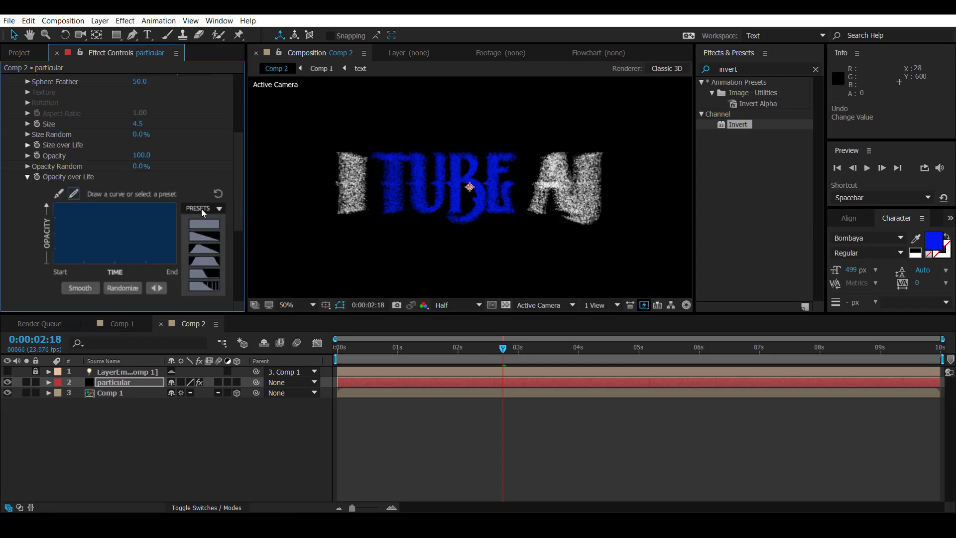
{"action": "left_click", "coordinate": [205, 285]}
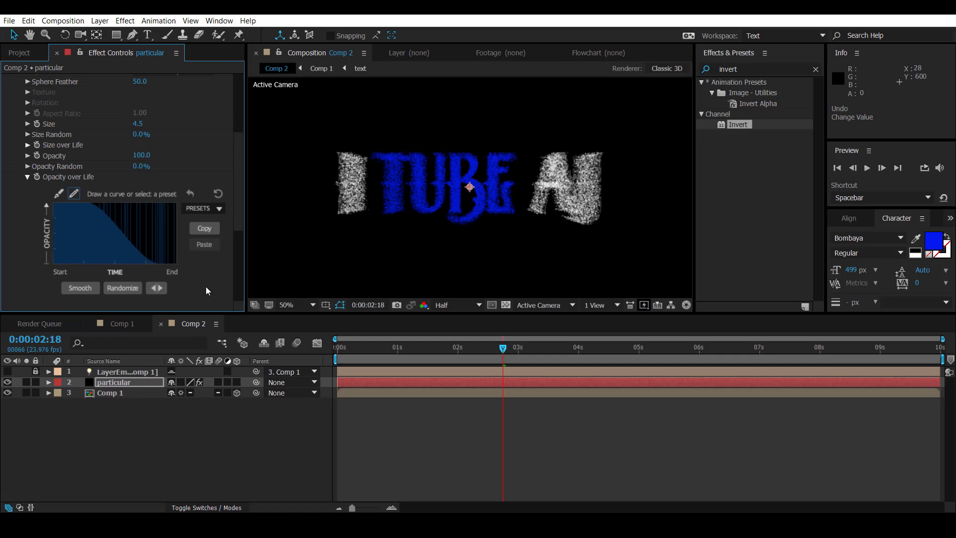
{"action": "left_click", "coordinate": [27, 176]}
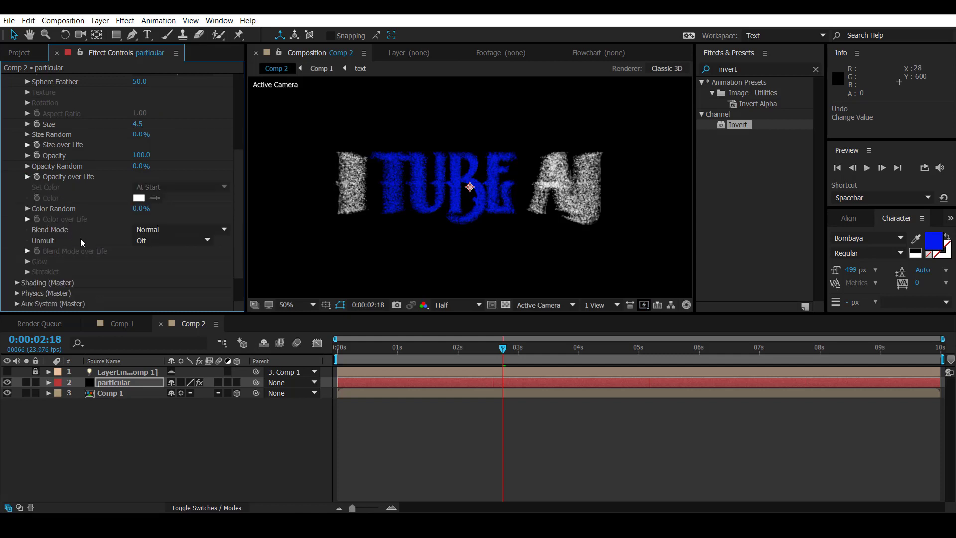
{"action": "scroll", "coordinate": [35, 208], "scroll_direction": "up", "scroll_amount": 5}
{"action": "left_click", "coordinate": [17, 140]}
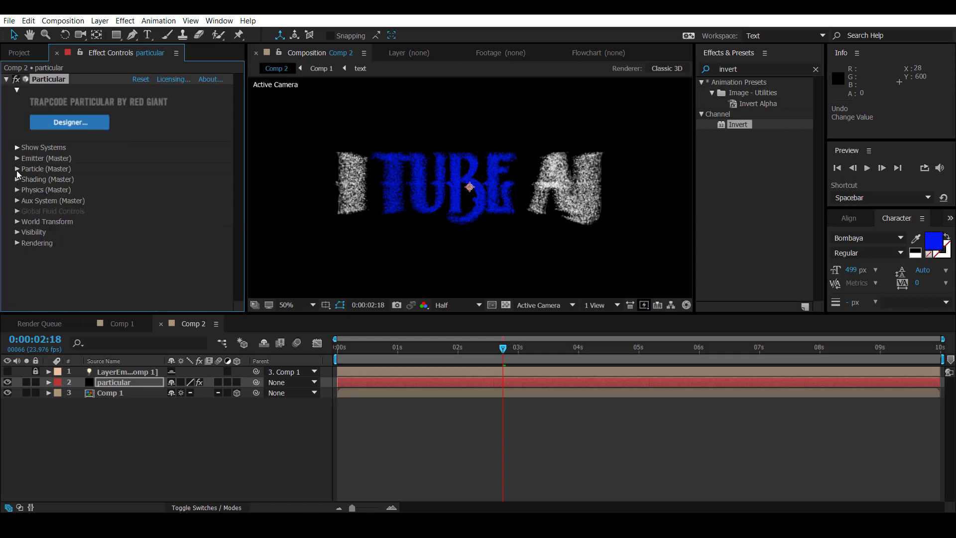
Step: Turn on Shadowlet for Main and Shadowlet for Aux in the Particular effect's shading settings
{"action": "left_click", "coordinate": [17, 179]}
{"action": "scroll", "coordinate": [98, 205], "scroll_direction": "down", "scroll_amount": 3}
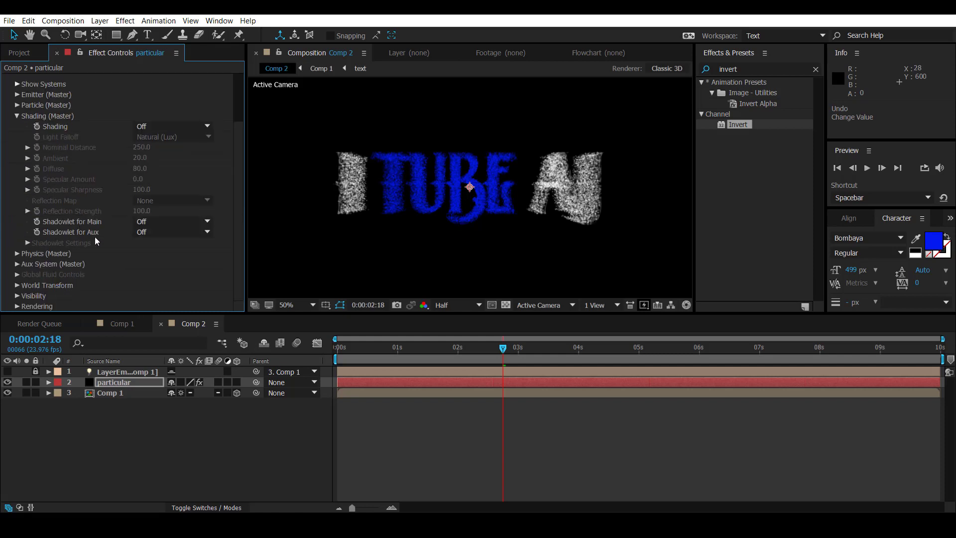
{"action": "left_click", "coordinate": [145, 222]}
{"action": "left_click", "coordinate": [173, 247]}
{"action": "left_click", "coordinate": [183, 232]}
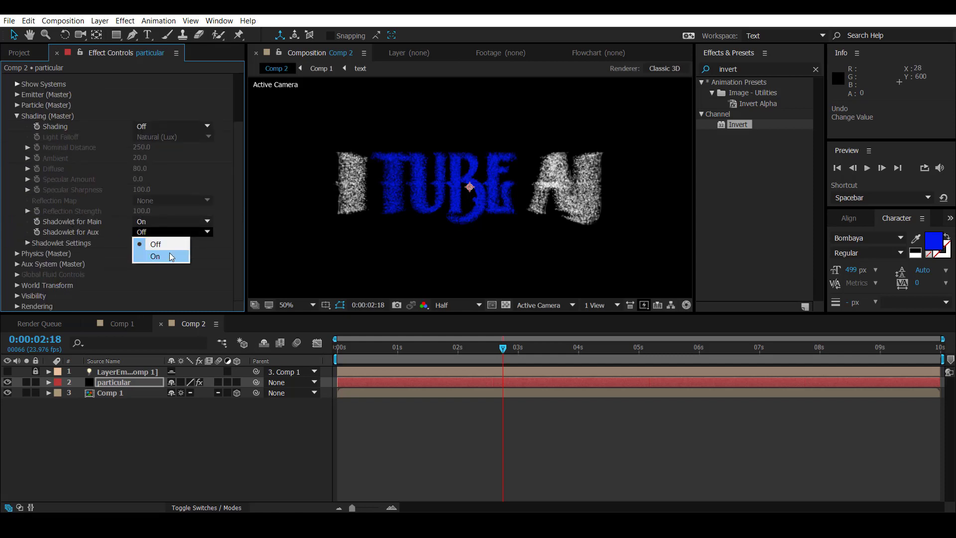
{"action": "left_click", "coordinate": [169, 252]}
{"action": "scroll", "coordinate": [37, 199], "scroll_direction": "up", "scroll_amount": 3}
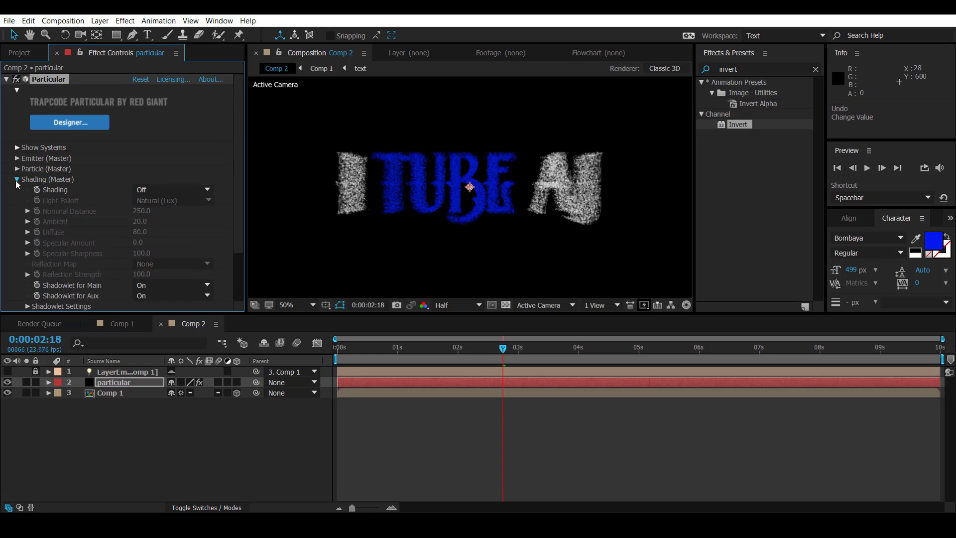
{"action": "left_click", "coordinate": [17, 180]}
Step: Set the Physics Time Factor to 1.2 and the Air physics Wind X to 110
{"action": "left_click", "coordinate": [17, 189]}
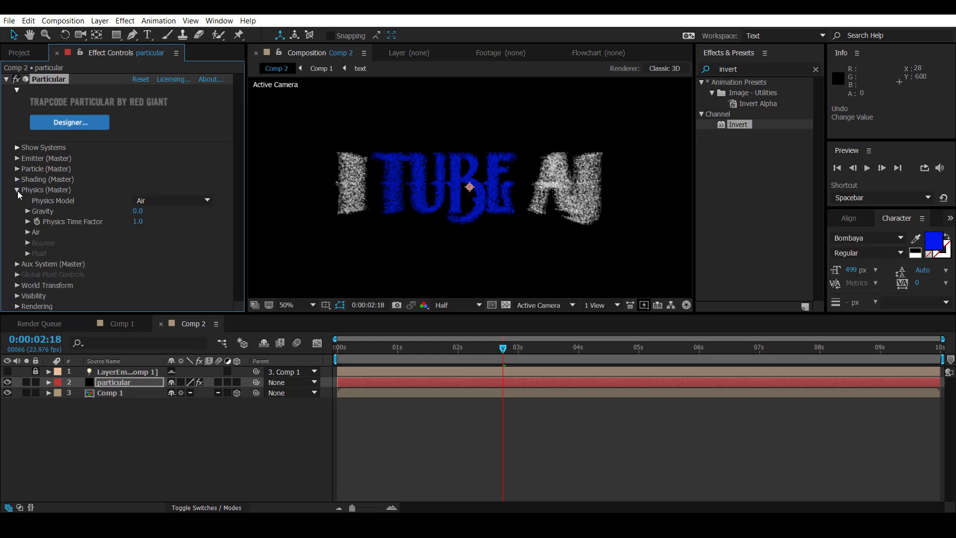
{"action": "left_click", "coordinate": [137, 222]}
{"action": "left_click", "coordinate": [28, 233]}
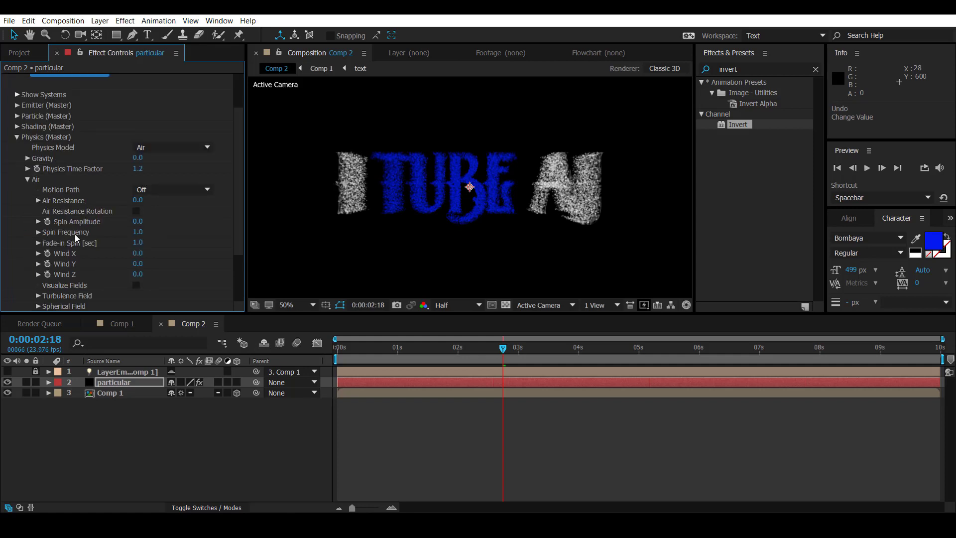
{"action": "left_click", "coordinate": [137, 253]}
{"action": "type", "text": "150"}
{"action": "key", "text": "Return"}
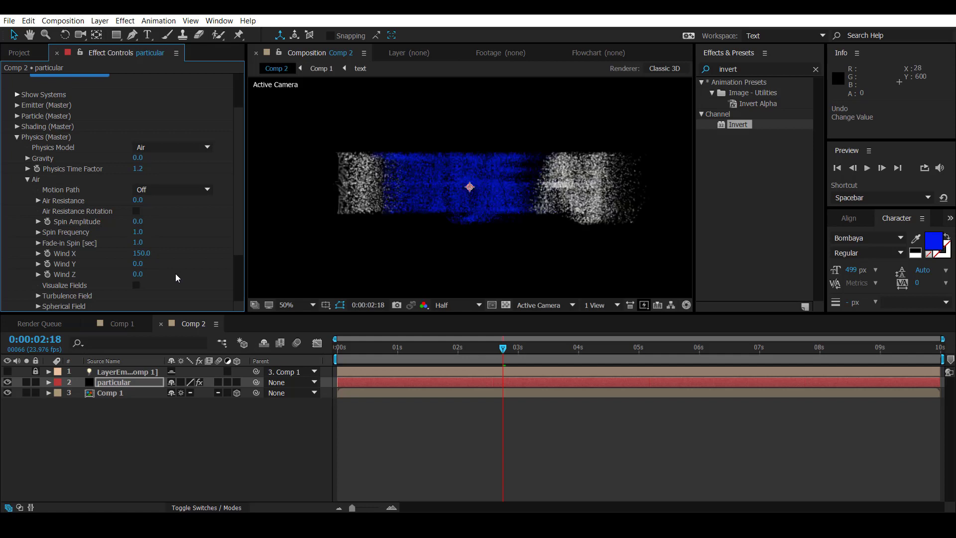
{"action": "left_click", "coordinate": [138, 253]}
{"action": "type", "text": "110"}
{"action": "key", "text": "Return"}
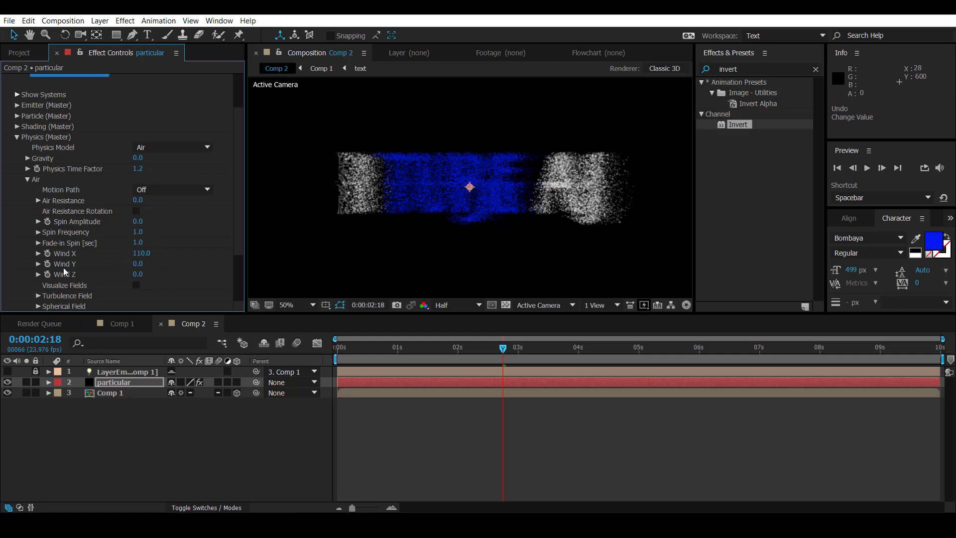
Step: Try a Wind Z value of 10 and set it back to 0
{"action": "left_click", "coordinate": [137, 273]}
{"action": "type", "text": "10"}
{"action": "key", "text": "Return"}
{"action": "left_click", "coordinate": [137, 274]}
{"action": "type", "text": "0"}
{"action": "key", "text": "Return"}
Step: Set Affect Position to 95 in the Turbulence Field of the Particular effect's Air physics
{"action": "scroll", "coordinate": [87, 284], "scroll_direction": "down", "scroll_amount": 3}
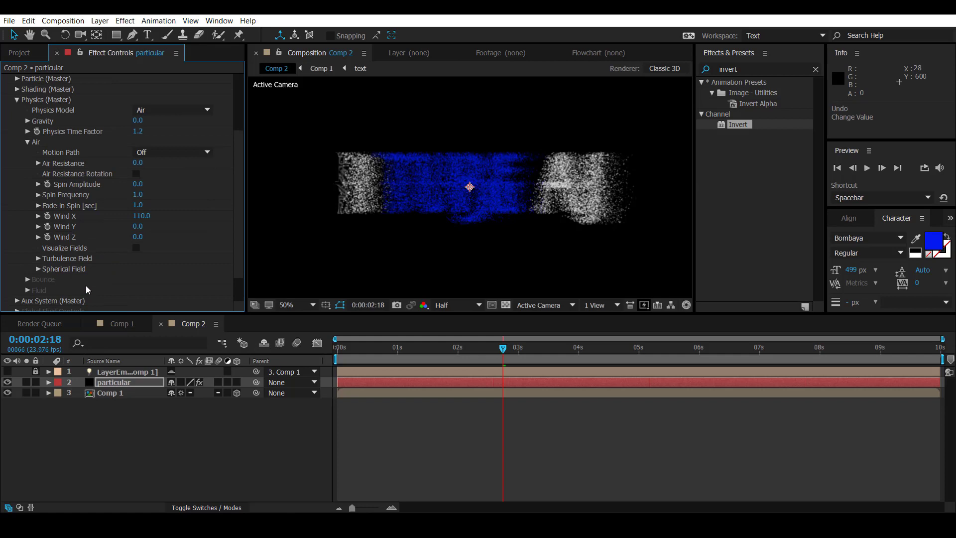
{"action": "left_click", "coordinate": [39, 259]}
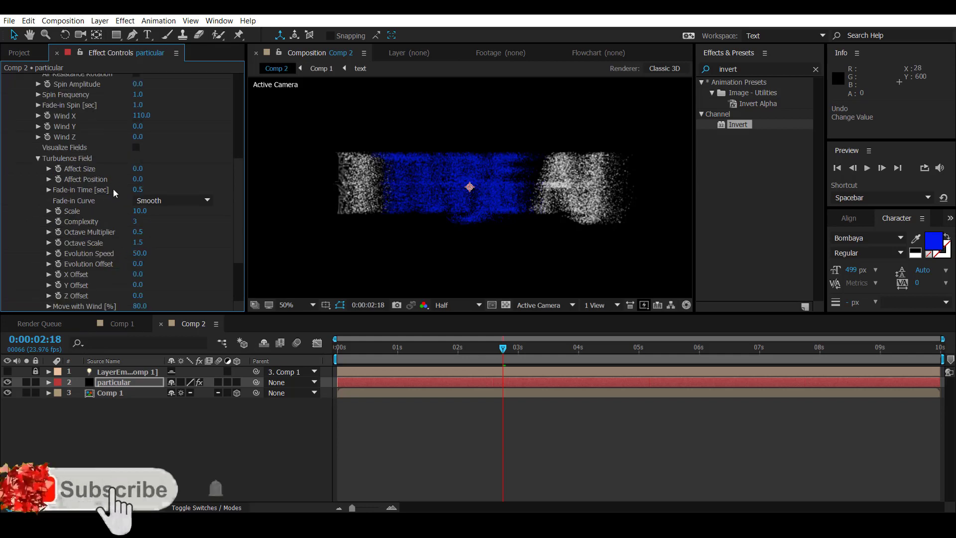
{"action": "left_click", "coordinate": [138, 179]}
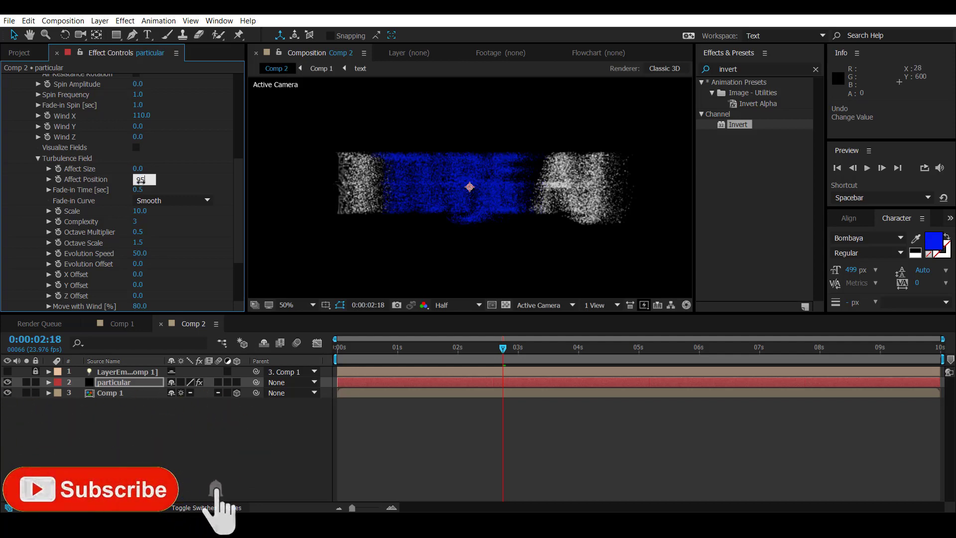
{"action": "type", "text": "95"}
{"action": "key", "text": "Return"}
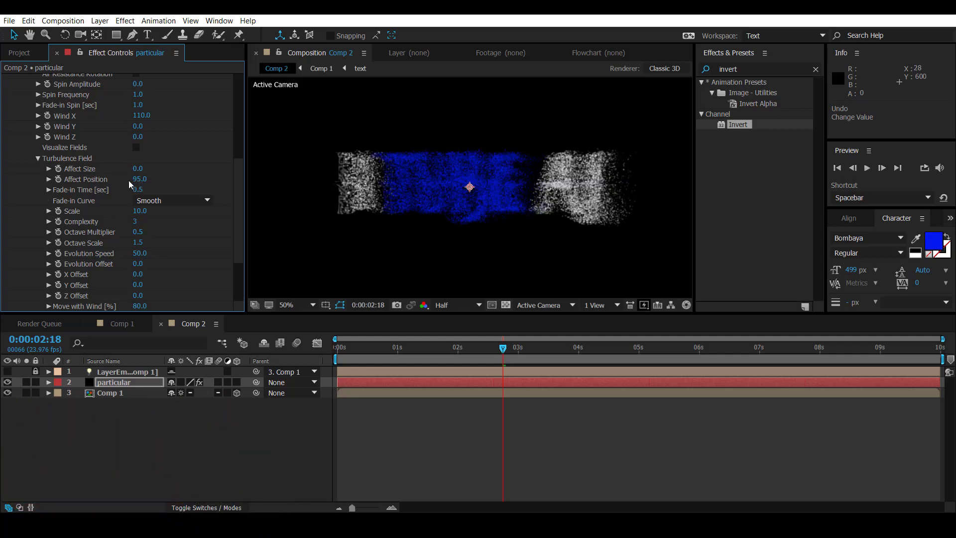
Step: Set the Turbulence Field's Fade-in Time to 0.2 seconds and its Scale to 5
{"action": "left_click", "coordinate": [136, 190]}
{"action": "type", "text": "0.2"}
{"action": "key", "text": "Return"}
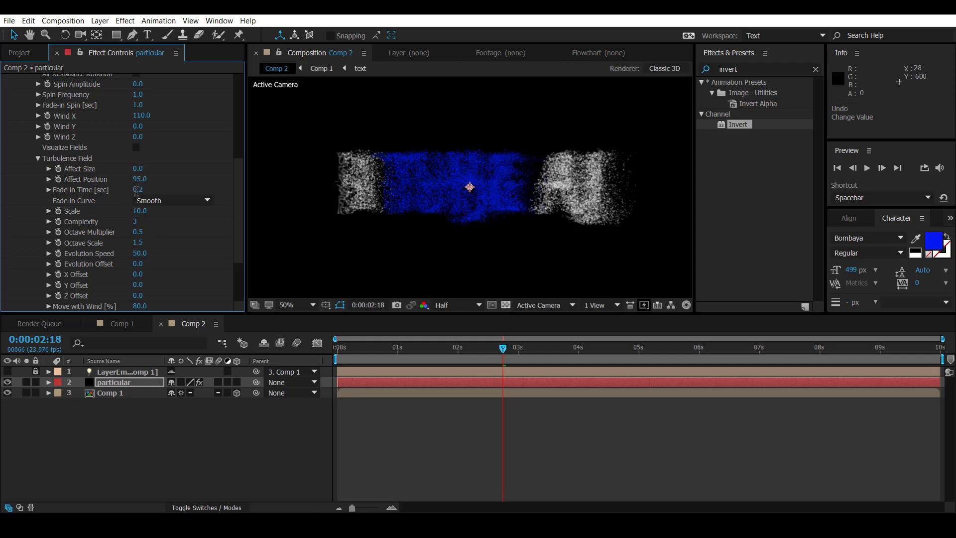
{"action": "left_click", "coordinate": [137, 212]}
{"action": "type", "text": "5"}
{"action": "key", "text": "Return"}
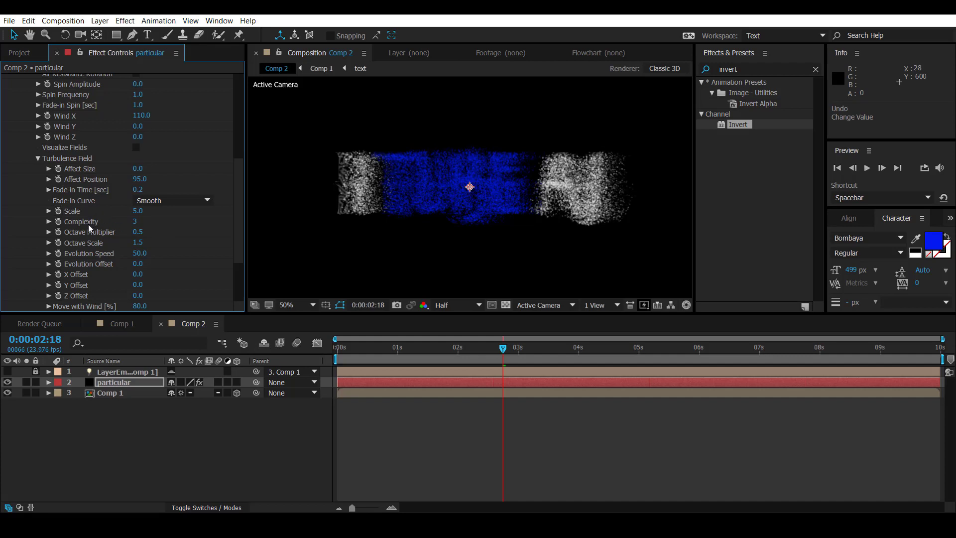
Step: Set the Turbulence Field's Move with Wind to 185%
{"action": "scroll", "coordinate": [95, 279], "scroll_direction": "down", "scroll_amount": 3}
{"action": "left_click", "coordinate": [140, 269]}
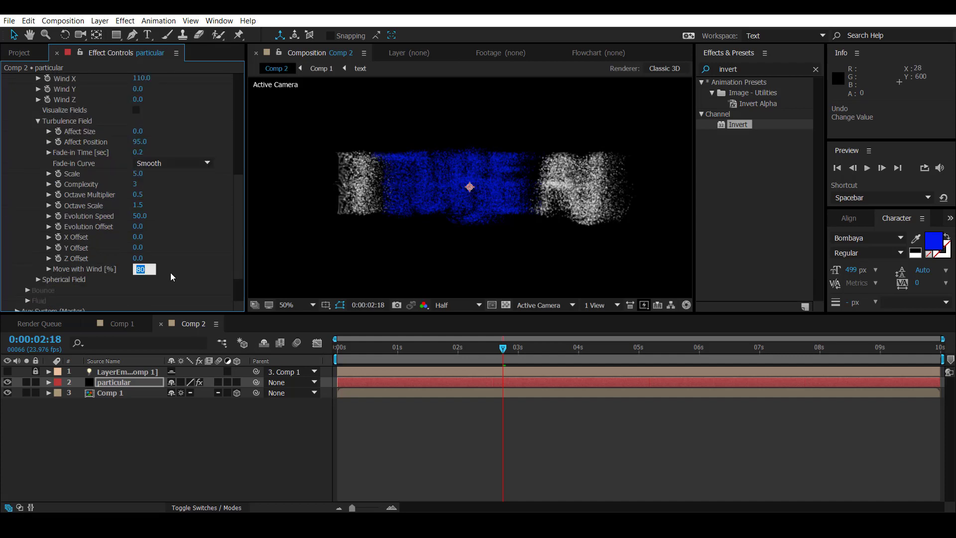
{"action": "type", "text": "185"}
{"action": "key", "text": "Return"}
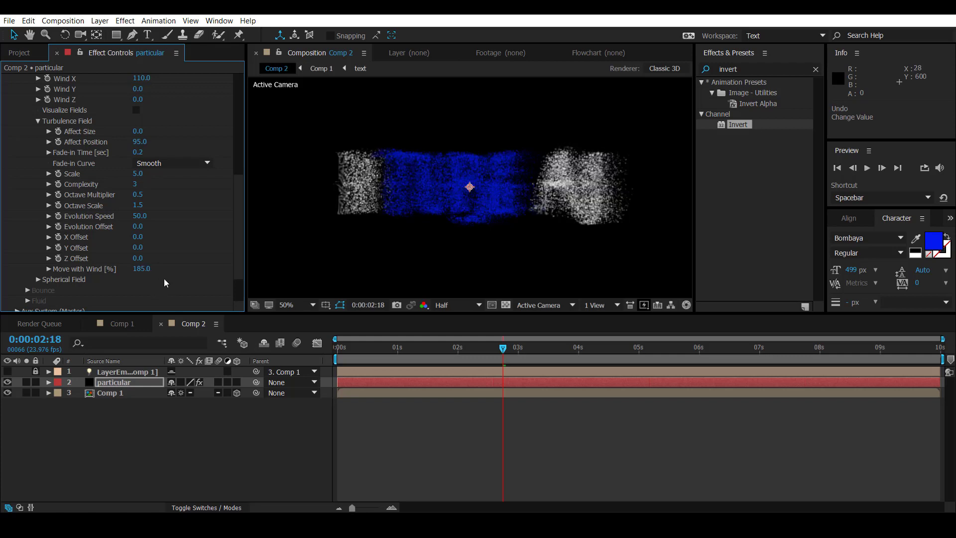
Step: Try a Move with Wind value of 220% and set it back to 185%
{"action": "left_click", "coordinate": [141, 269]}
{"action": "type", "text": "220"}
{"action": "key", "text": "Return"}
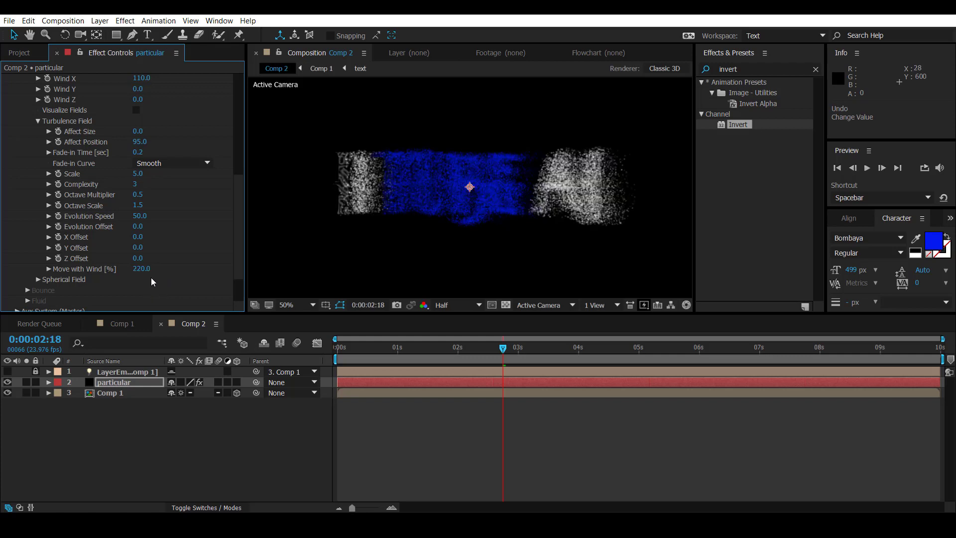
{"action": "left_click", "coordinate": [144, 270]}
{"action": "type", "text": "185"}
{"action": "key", "text": "Return"}
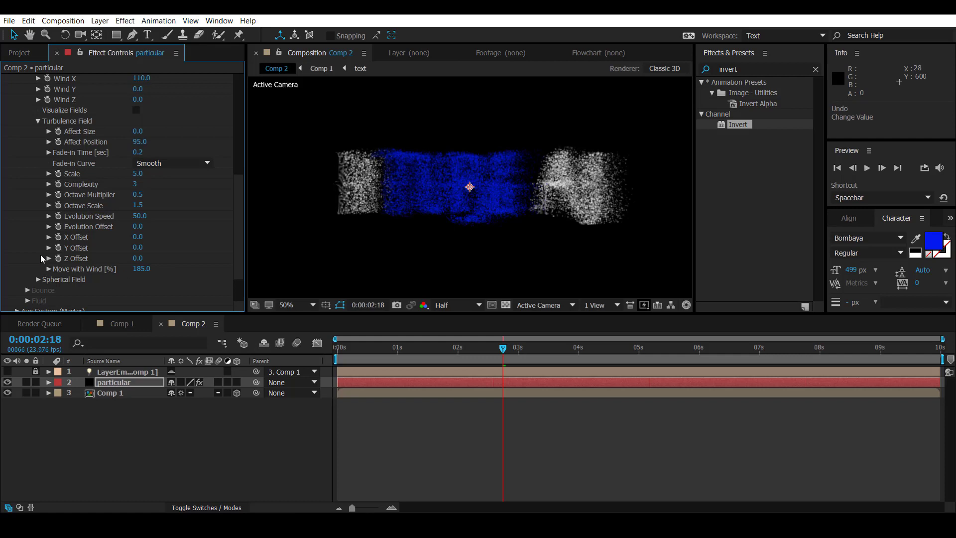
Step: Collapse the Physics settings and set the Aux System of the Particular effect to emit continuously
{"action": "scroll", "coordinate": [26, 123], "scroll_direction": "up", "scroll_amount": 5}
{"action": "left_click", "coordinate": [26, 120]}
{"action": "left_click", "coordinate": [16, 190]}
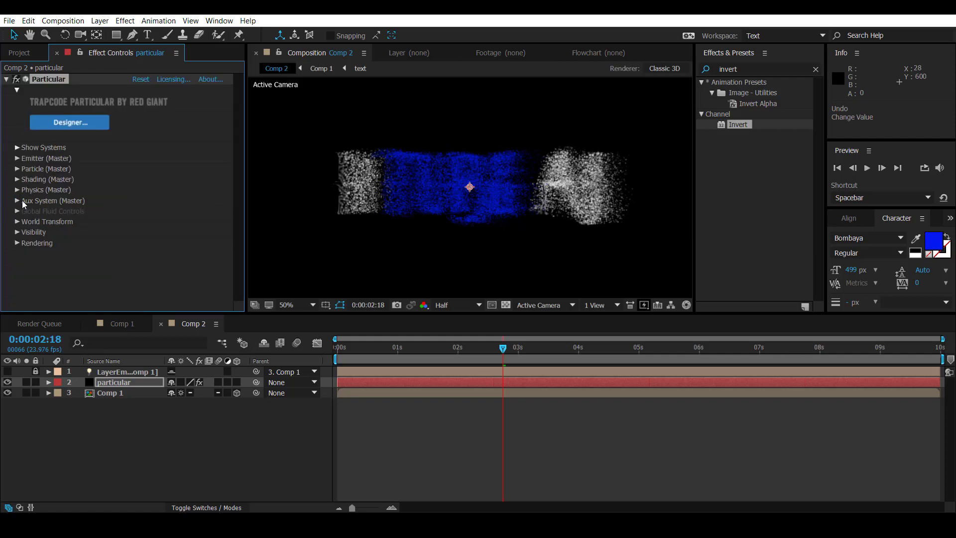
{"action": "left_click", "coordinate": [17, 201]}
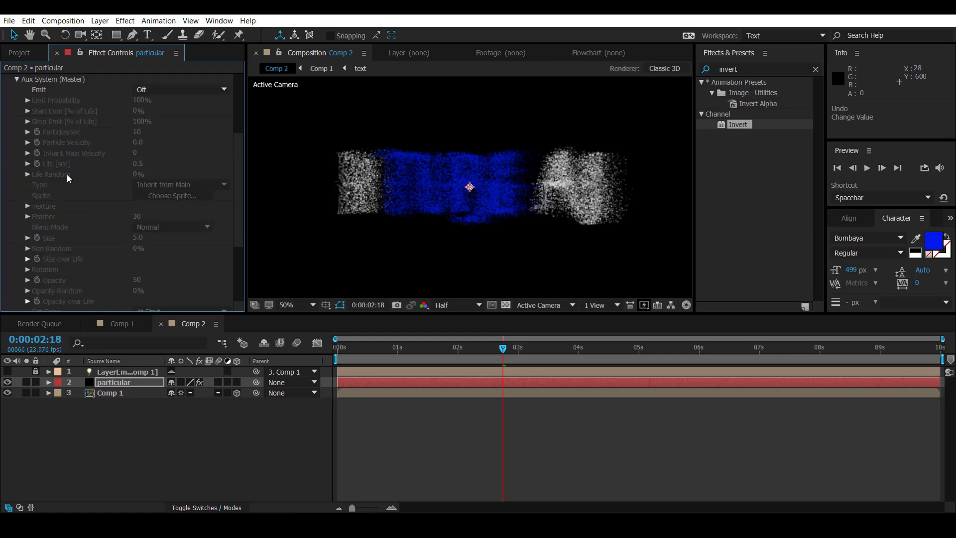
{"action": "left_click", "coordinate": [179, 90]}
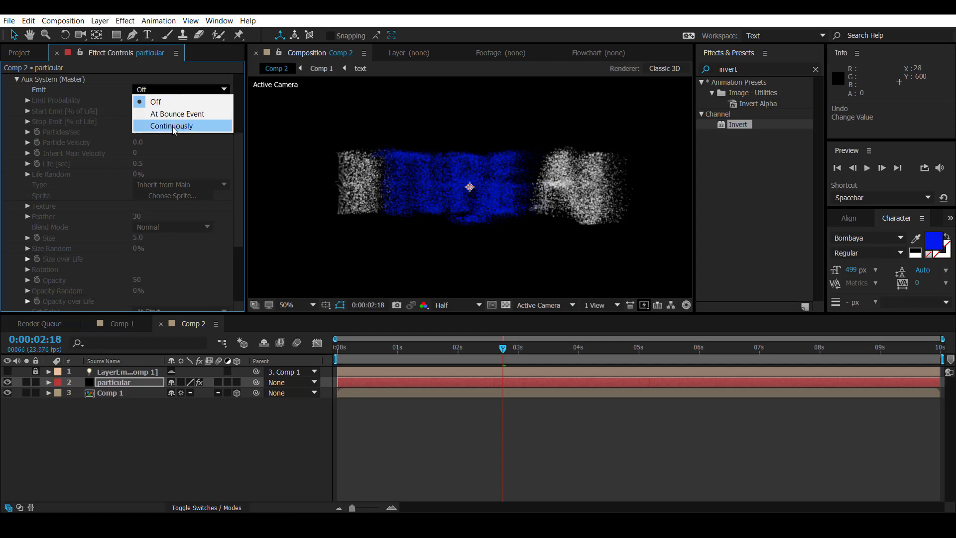
{"action": "left_click", "coordinate": [172, 127]}
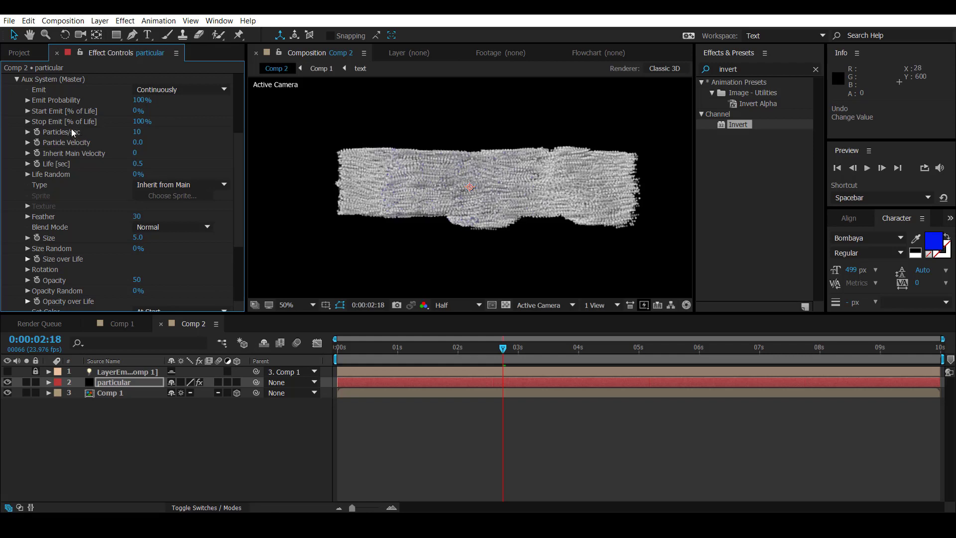
Step: Set the Aux System's Particles/sec to 6 and its Life to 2.2 seconds
{"action": "left_click", "coordinate": [136, 132]}
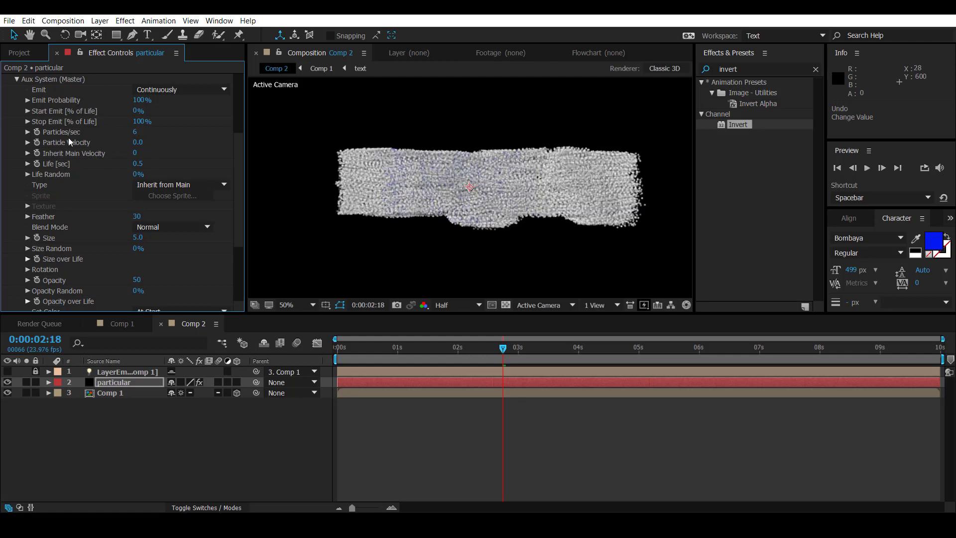
{"action": "left_click", "coordinate": [137, 165]}
{"action": "type", "text": "2.2"}
{"action": "key", "text": "Return"}
Step: Set the aux particles' Size to 1.1 and Color From Main to 100%
{"action": "scroll", "coordinate": [108, 199], "scroll_direction": "down", "scroll_amount": 3}
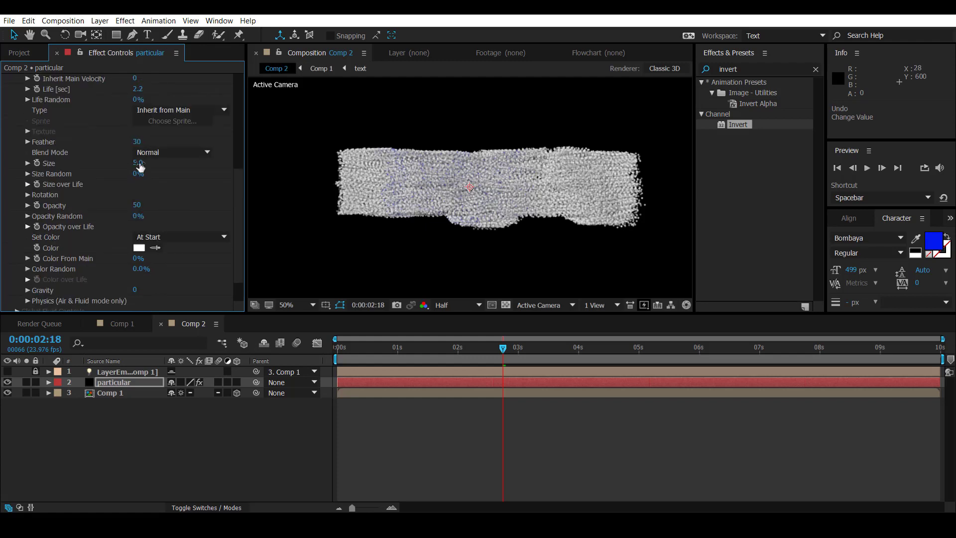
{"action": "left_click", "coordinate": [139, 163]}
{"action": "type", "text": "1.1"}
{"action": "key", "text": "Return"}
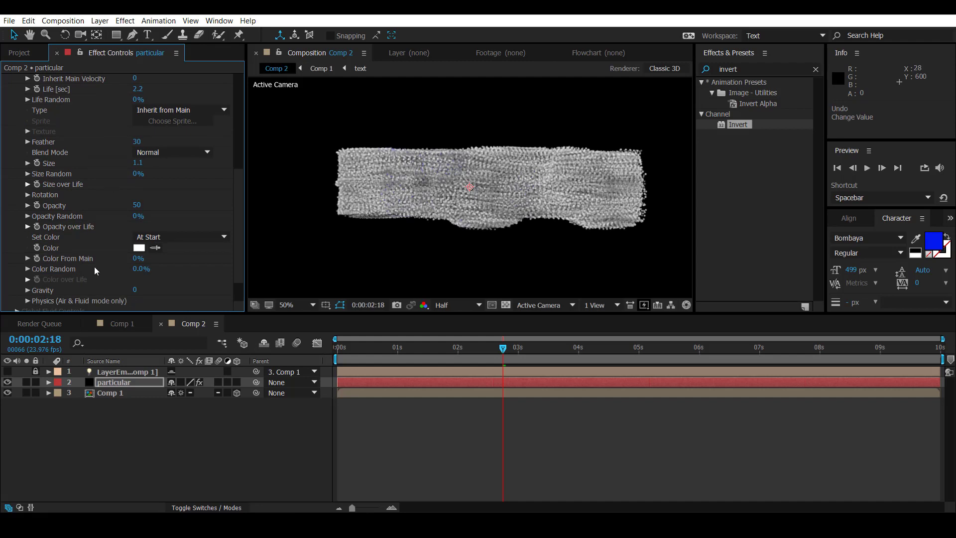
{"action": "left_click_drag", "start_coordinate": [139, 258], "coordinate": [225, 260]}
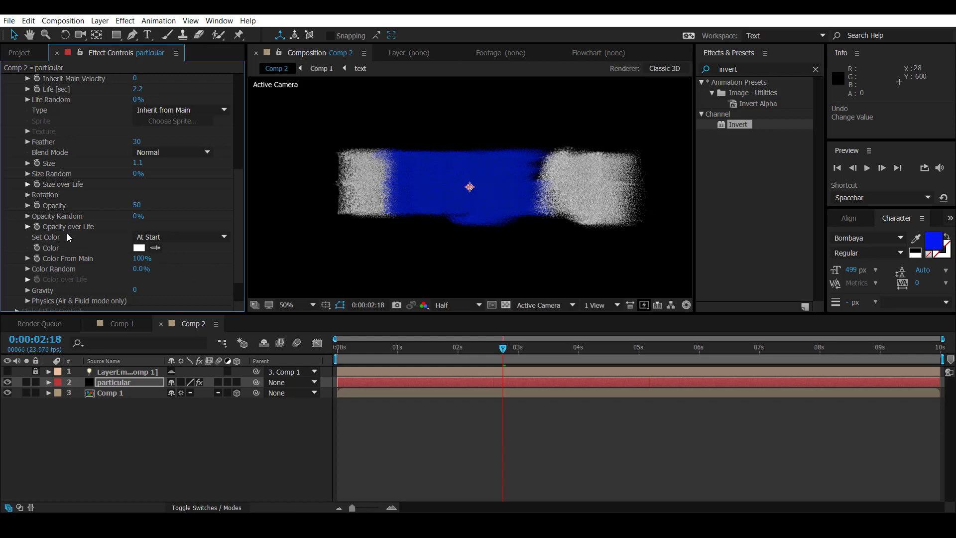
Step: Apply the preset with the flickering, gradually falling curve to the aux particles' Size over Life
{"action": "left_click", "coordinate": [27, 185]}
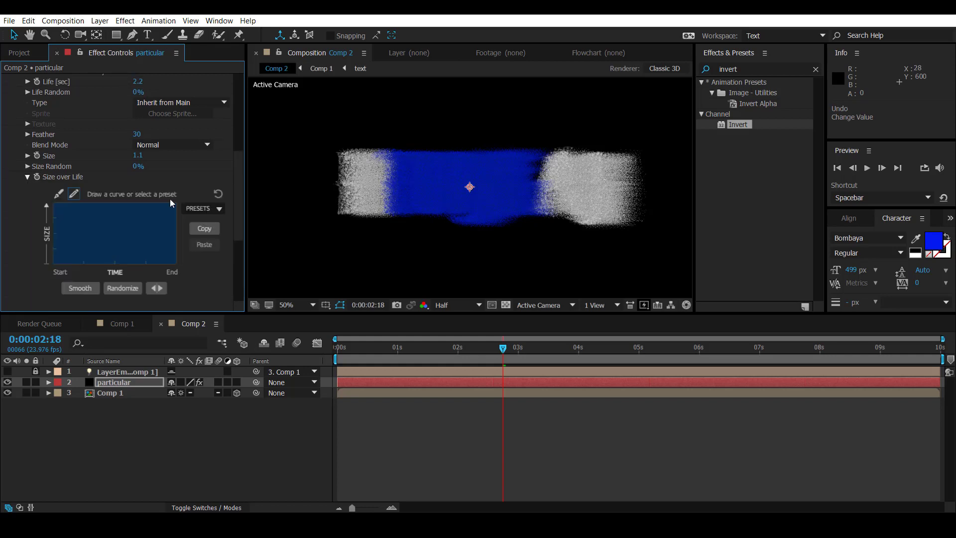
{"action": "left_click", "coordinate": [206, 210]}
{"action": "left_click", "coordinate": [209, 285]}
{"action": "left_click", "coordinate": [27, 177]}
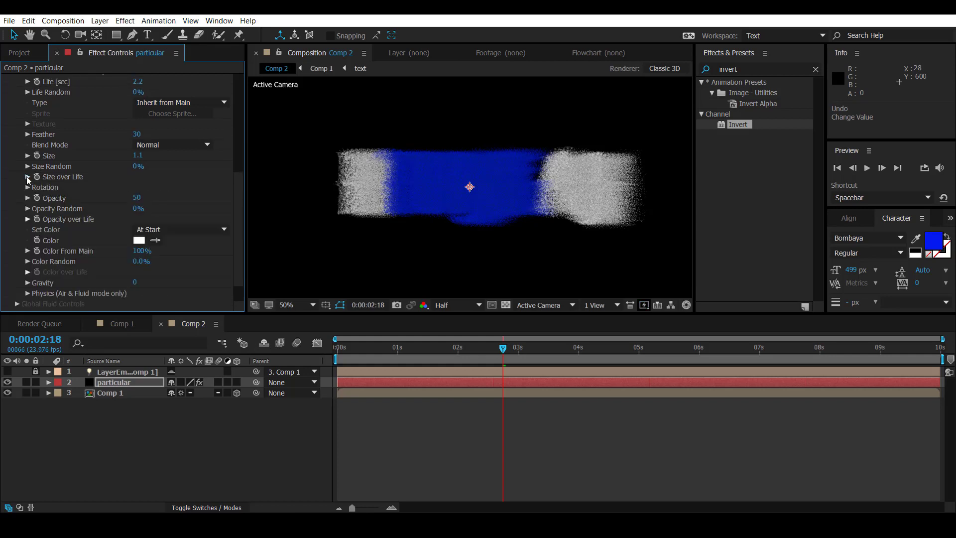
Step: Apply the preset with the flickering, gradually falling curve to the aux particles' Opacity over Life
{"action": "left_click", "coordinate": [27, 219]}
{"action": "left_click", "coordinate": [202, 209]}
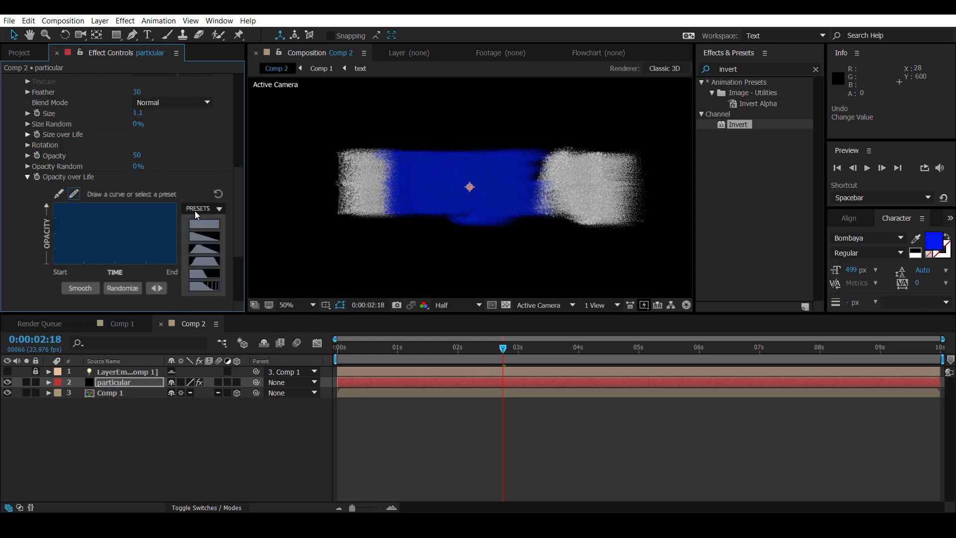
{"action": "left_click", "coordinate": [214, 287]}
{"action": "left_click", "coordinate": [27, 177]}
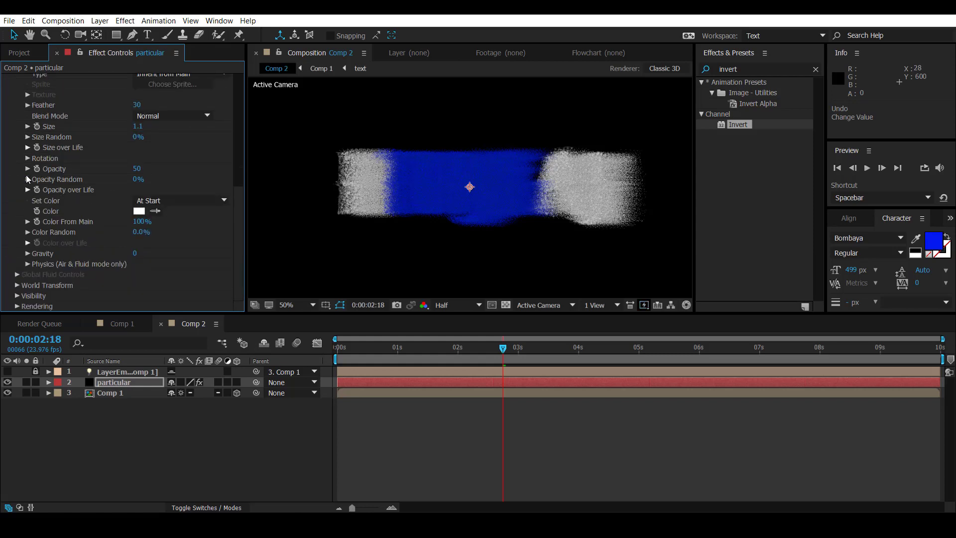
Step: Set Wind Affect to 95% and Turbulence Position to 190 in the Aux System's physics settings
{"action": "left_click", "coordinate": [27, 264]}
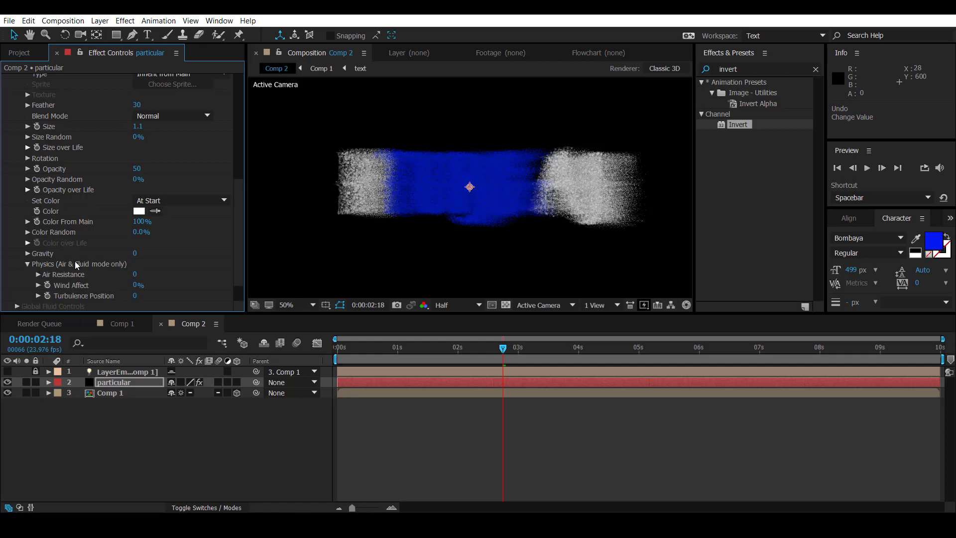
{"action": "scroll", "coordinate": [75, 261], "scroll_direction": "down", "scroll_amount": 3}
{"action": "left_click", "coordinate": [137, 253]}
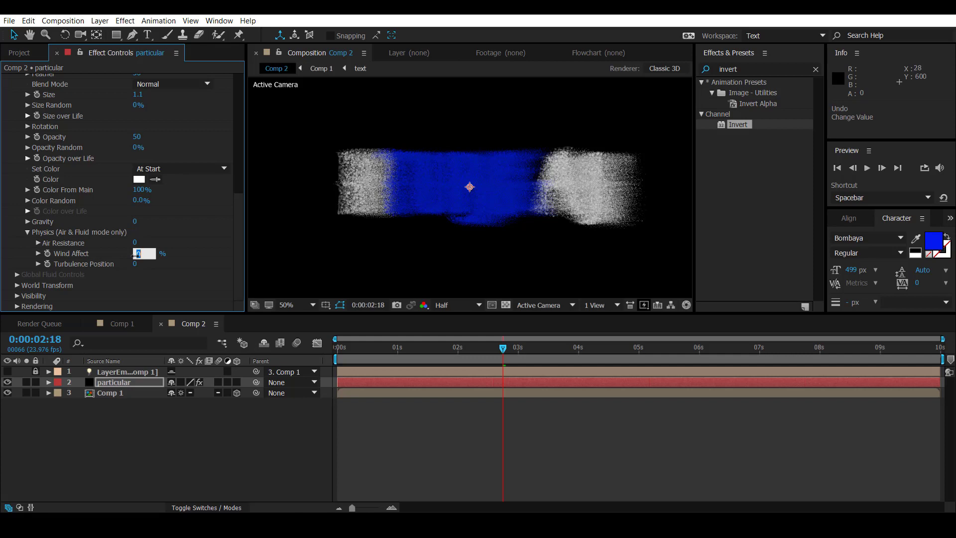
{"action": "type", "text": "95"}
{"action": "key", "text": "Return"}
{"action": "left_click", "coordinate": [134, 264]}
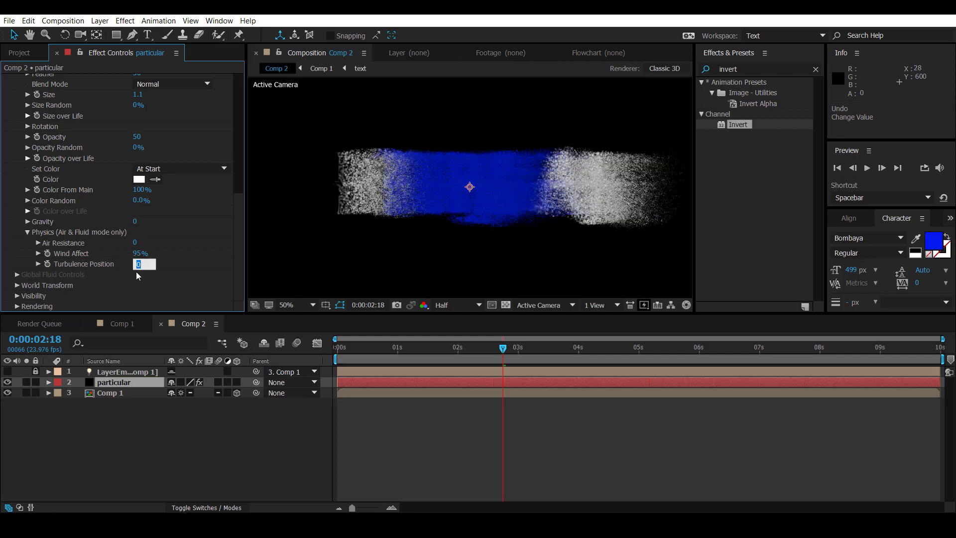
{"action": "key", "text": "Return"}
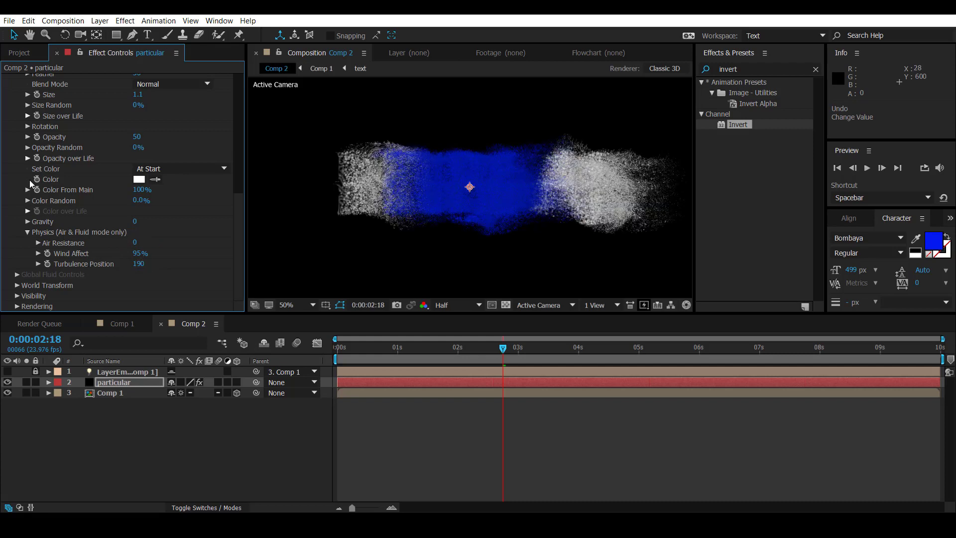
Step: Collapse the Aux System settings and duplicate the particular layer in Comp 2
{"action": "scroll", "coordinate": [28, 180], "scroll_direction": "up", "scroll_amount": 8}
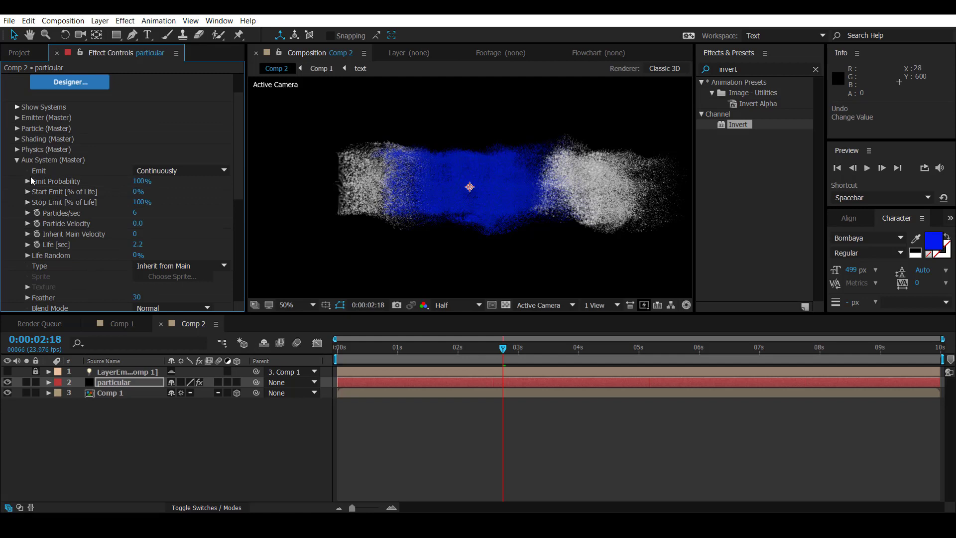
{"action": "left_click", "coordinate": [17, 160]}
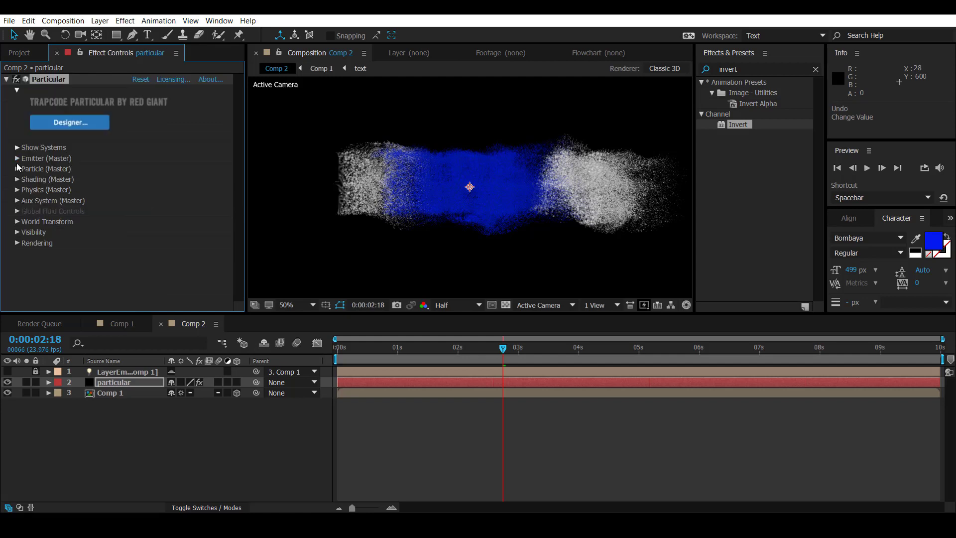
{"action": "left_click", "coordinate": [123, 381]}
{"action": "key", "text": "ctrl+d"}
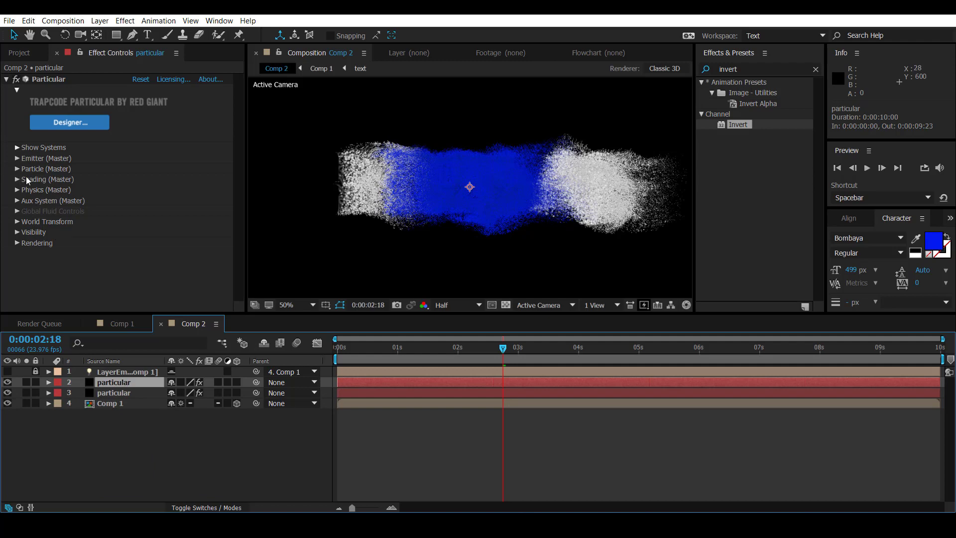
Step: Set the Aux System's Life to 0.8 seconds and Size to 1.8 on the duplicated particular layer
{"action": "left_click", "coordinate": [17, 200]}
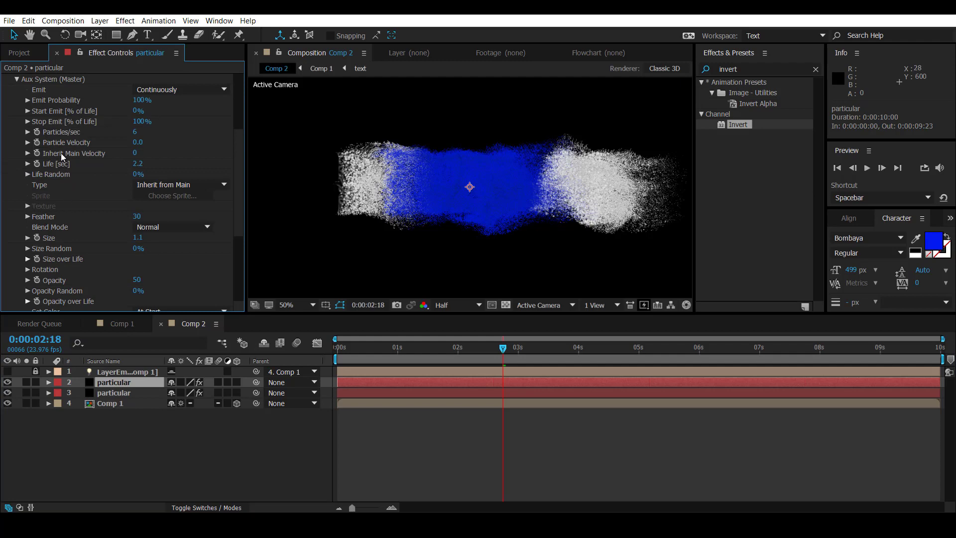
{"action": "left_click", "coordinate": [137, 164]}
{"action": "type", "text": "0.8"}
{"action": "key", "text": "Return"}
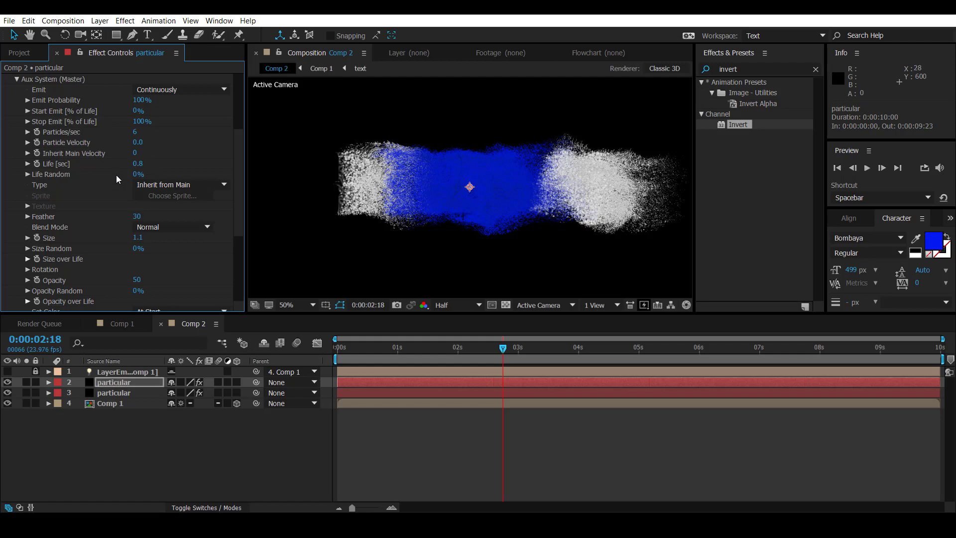
{"action": "left_click", "coordinate": [137, 239]}
{"action": "type", "text": "1.8"}
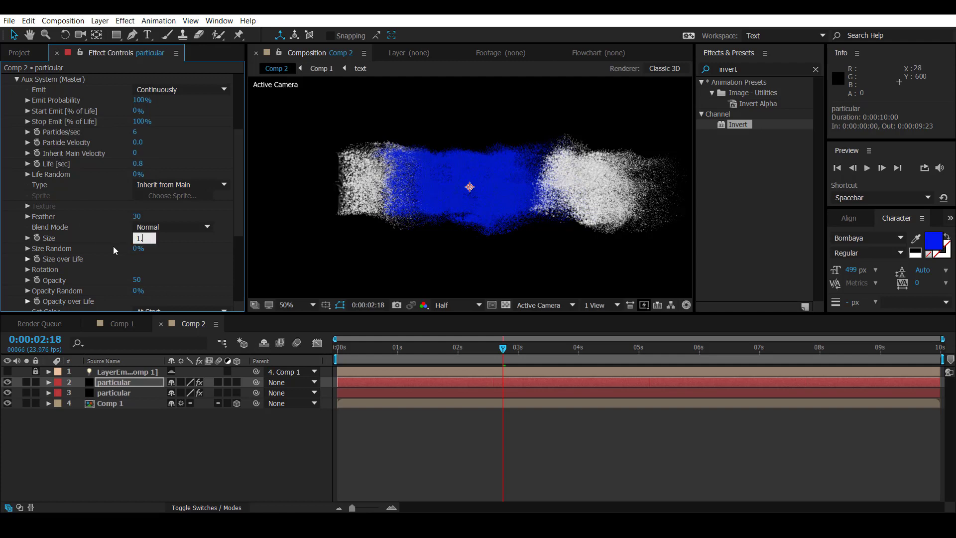
{"action": "key", "text": "Return"}
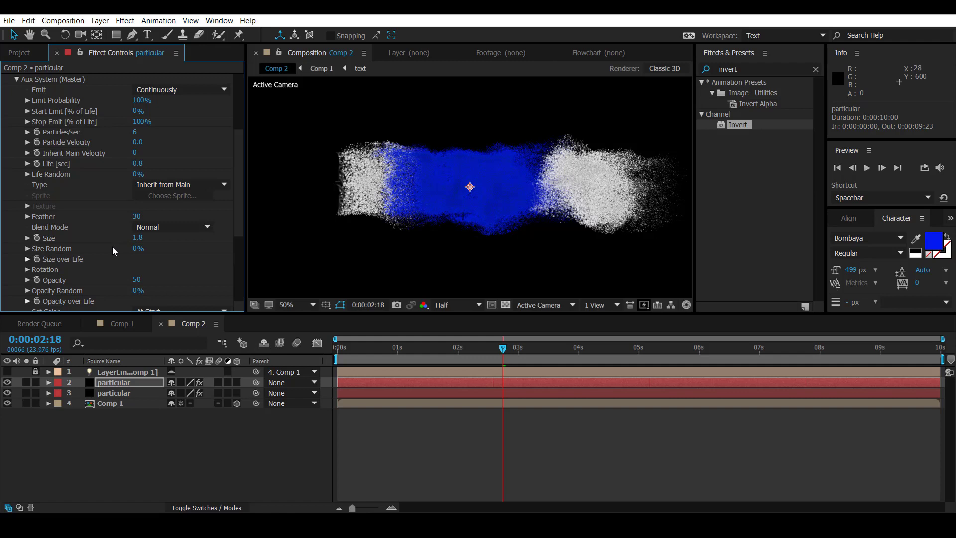
Step: Set the duplicate's Aux System Wind Affect to 160% and Turbulence Position to 255
{"action": "scroll", "coordinate": [112, 247], "scroll_direction": "down", "scroll_amount": 2}
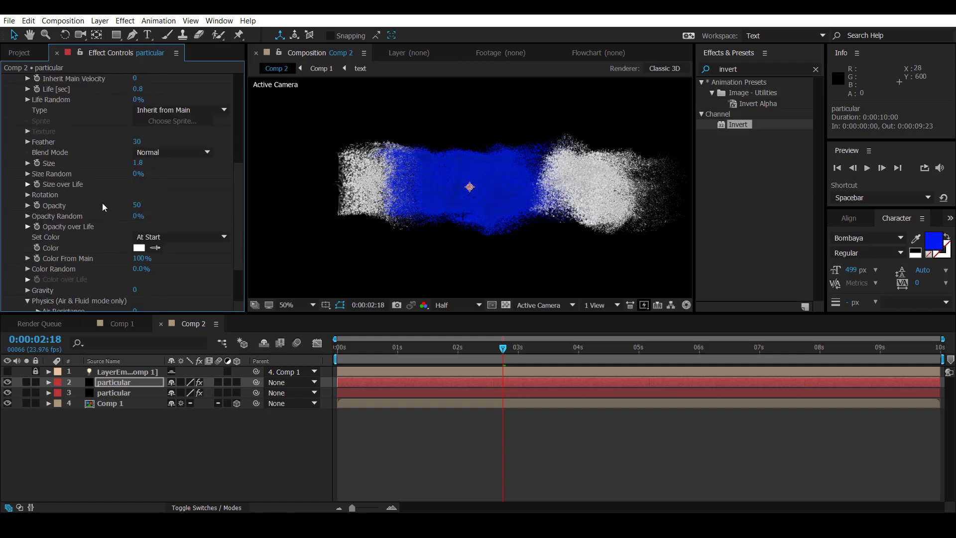
{"action": "scroll", "coordinate": [97, 186], "scroll_direction": "down", "scroll_amount": 2}
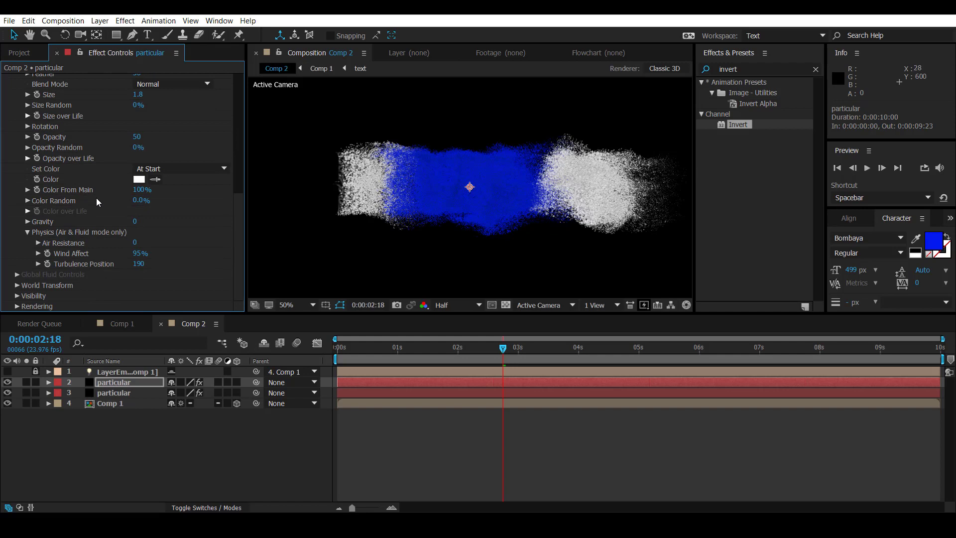
{"action": "left_click", "coordinate": [138, 254]}
{"action": "left_click", "coordinate": [140, 265]}
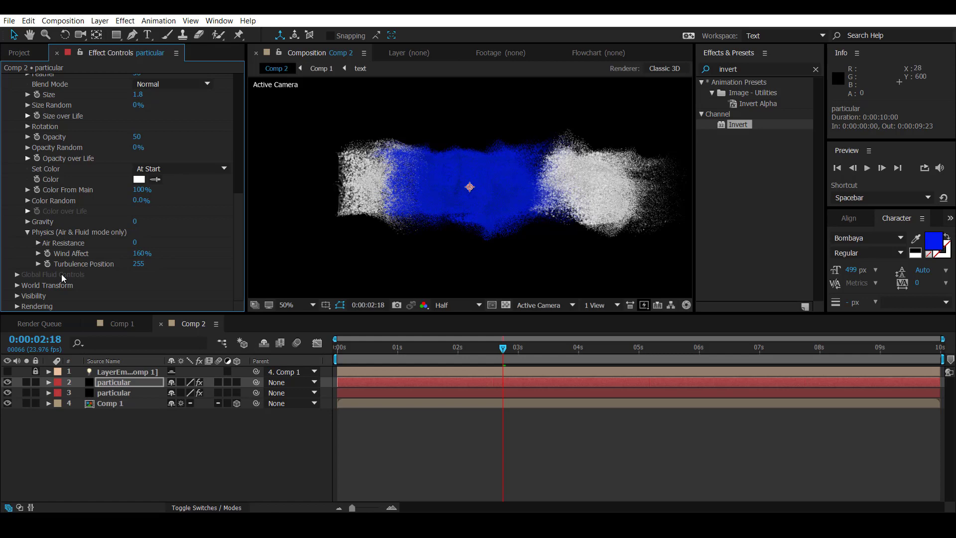
Step: Set the main Particle Size to 2.5 on the duplicated particular layer and collapse its Aux System and Particle settings
{"action": "scroll", "coordinate": [61, 274], "scroll_direction": "up", "scroll_amount": 10}
{"action": "left_click", "coordinate": [16, 125]}
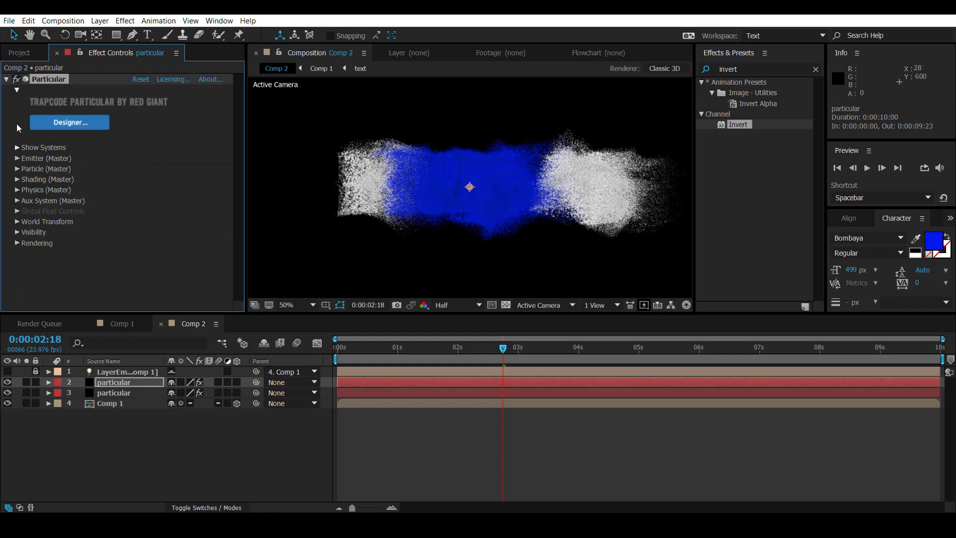
{"action": "left_click", "coordinate": [17, 169]}
{"action": "scroll", "coordinate": [48, 186], "scroll_direction": "down", "scroll_amount": 3}
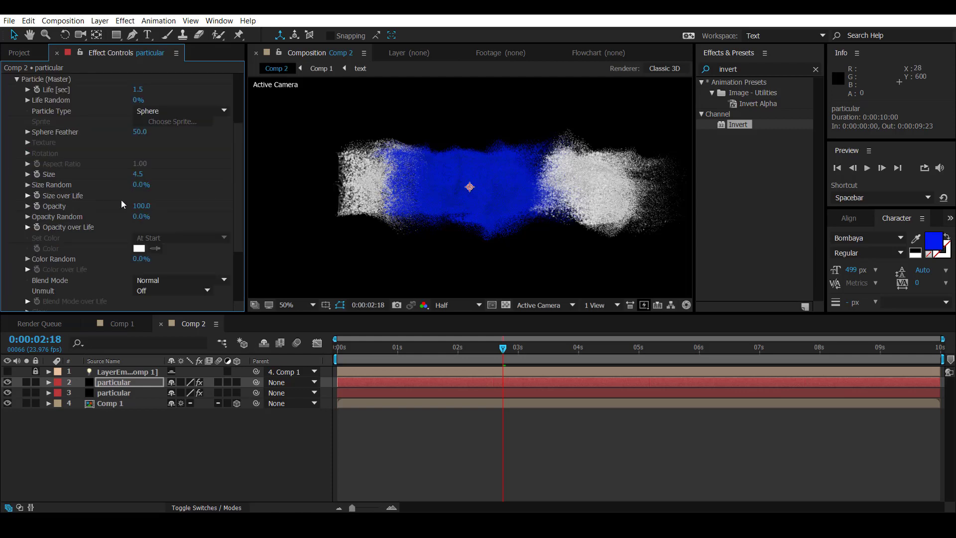
{"action": "left_click", "coordinate": [138, 174]}
{"action": "key", "text": "Return"}
{"action": "scroll", "coordinate": [70, 213], "scroll_direction": "up", "scroll_amount": 5}
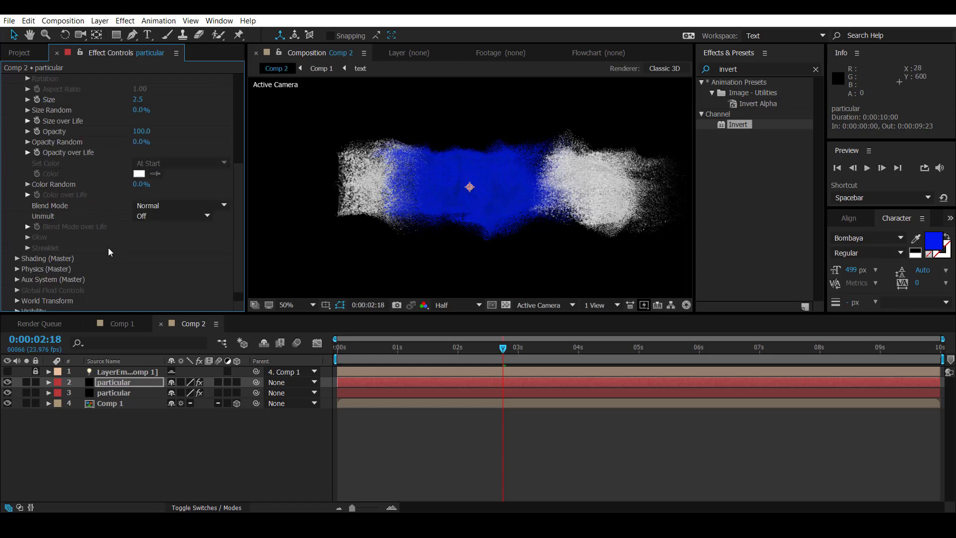
{"action": "left_click", "coordinate": [17, 169]}
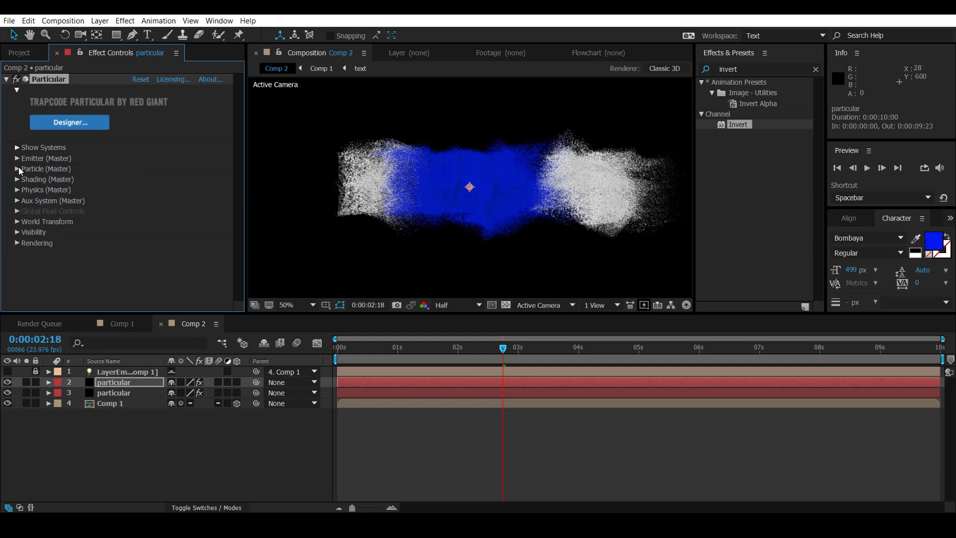
Step: Duplicate the top particular layer again and set the new copy's Turbulence Field Scale to 7 in its Air physics
{"action": "left_click", "coordinate": [115, 381]}
{"action": "key", "text": "ctrl+d"}
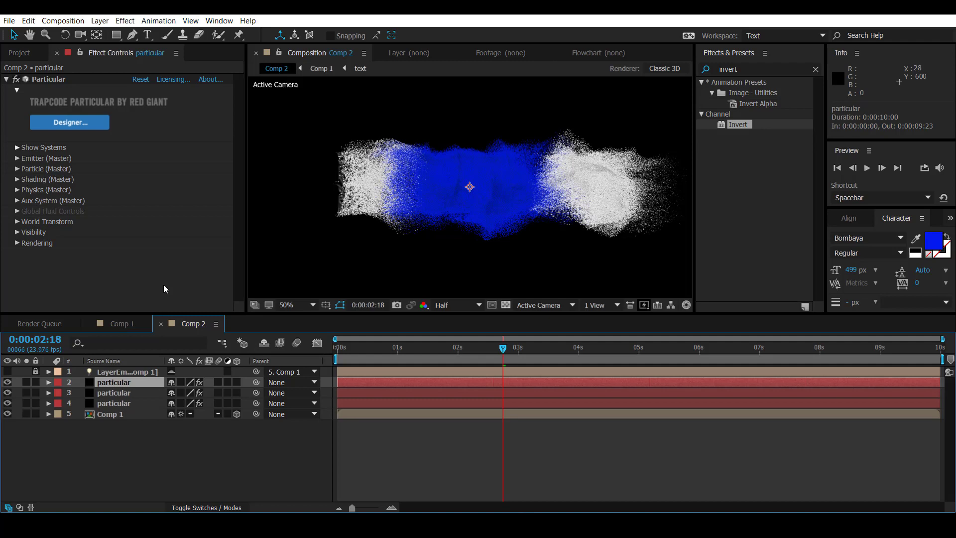
{"action": "left_click", "coordinate": [17, 190]}
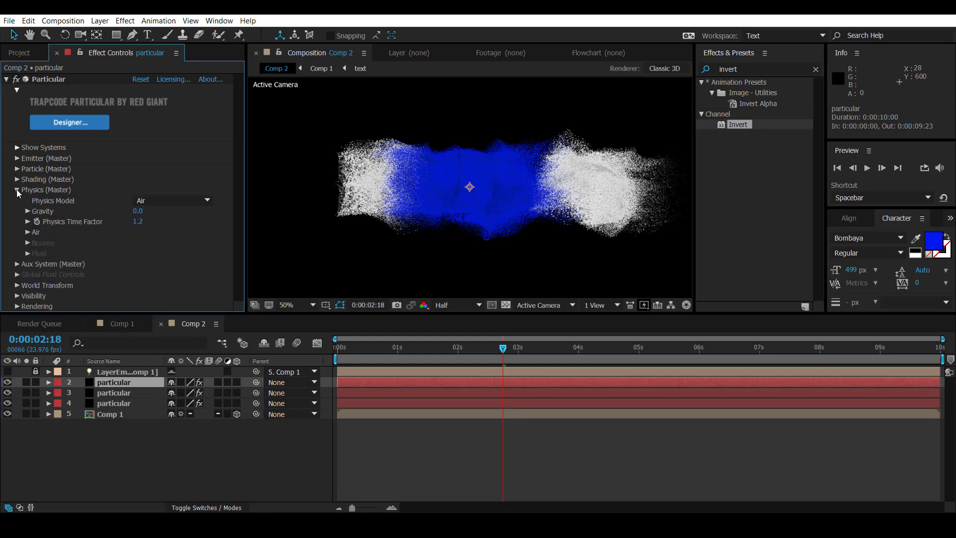
{"action": "left_click", "coordinate": [27, 232]}
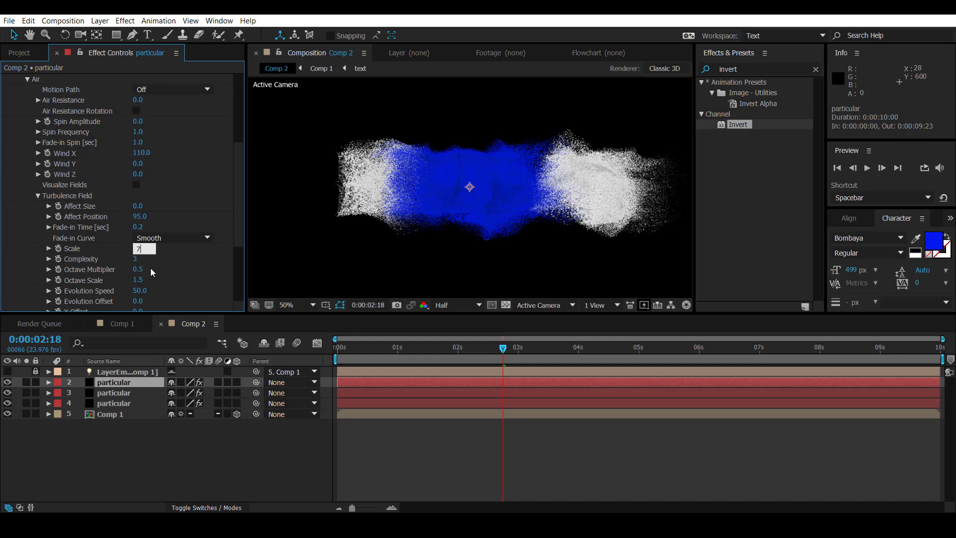
{"action": "key", "text": "Return"}
{"action": "scroll", "coordinate": [162, 262], "scroll_direction": "up", "scroll_amount": 3}
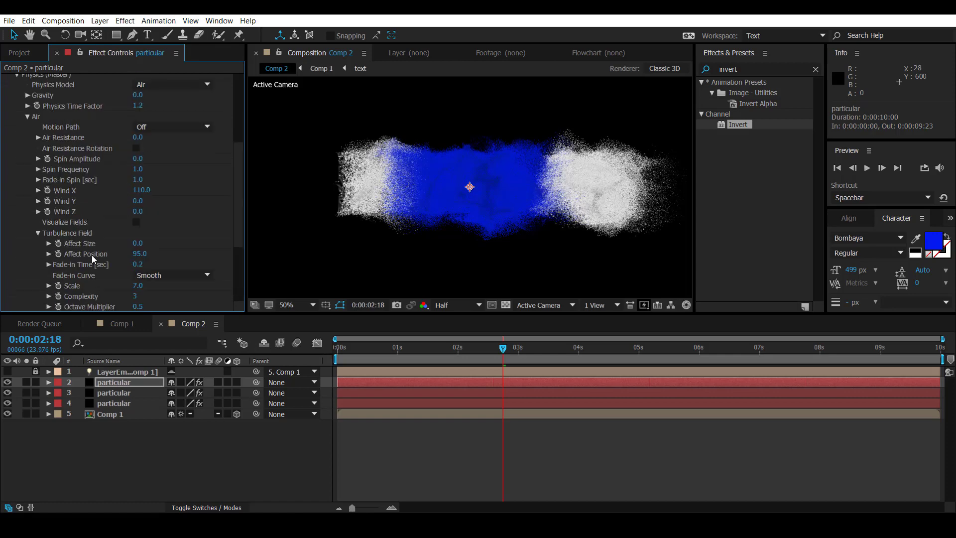
{"action": "scroll", "coordinate": [92, 255], "scroll_direction": "up", "scroll_amount": 2}
{"action": "left_click", "coordinate": [16, 108]}
{"action": "left_click", "coordinate": [17, 190]}
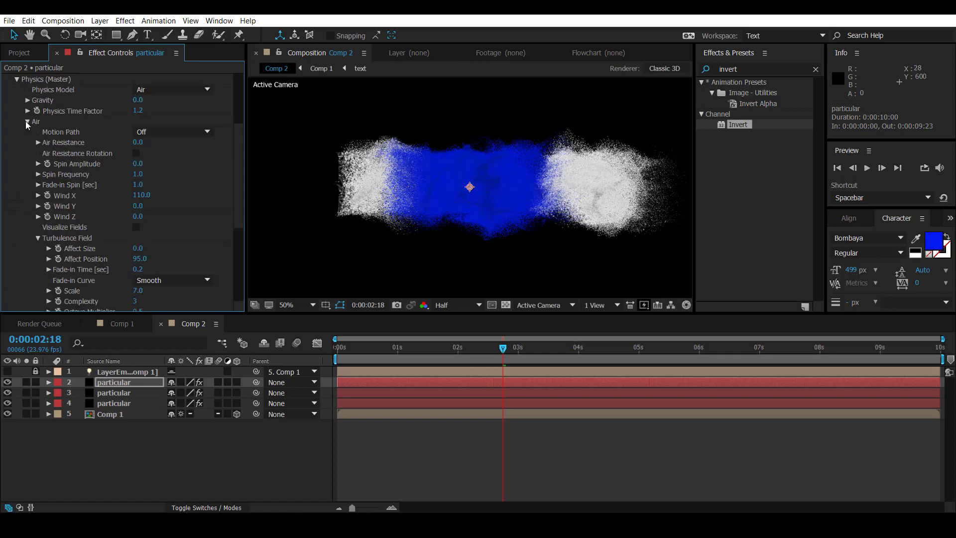
{"action": "left_click", "coordinate": [16, 79]}
Step: Set the Aux System's Life to 3.1 seconds and Size to 1.3 on the newest particular layer
{"action": "left_click", "coordinate": [17, 202]}
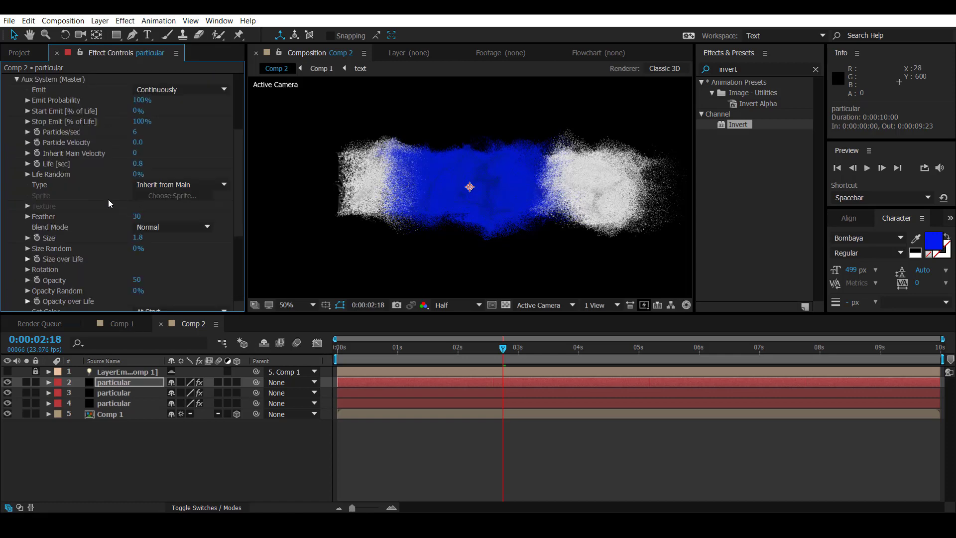
{"action": "left_click", "coordinate": [138, 163]}
{"action": "type", "text": "3.1"}
{"action": "key", "text": "Return"}
{"action": "left_click", "coordinate": [137, 239]}
{"action": "type", "text": "1.3"}
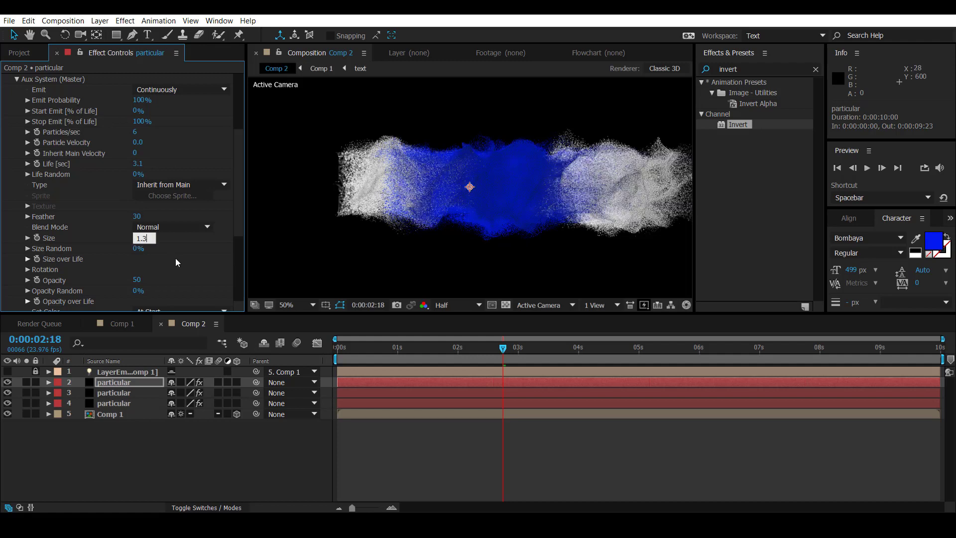
{"action": "key", "text": "Return"}
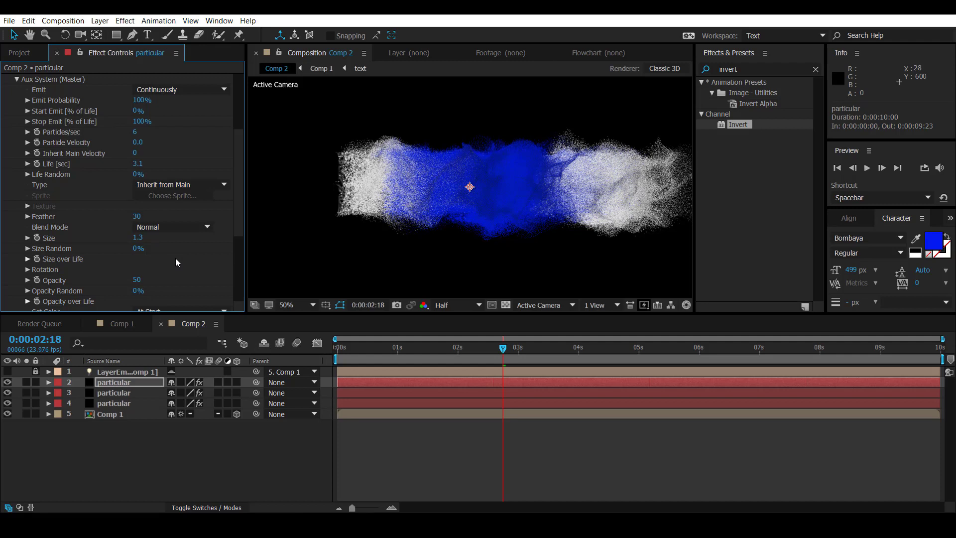
{"action": "scroll", "coordinate": [175, 258], "scroll_direction": "up", "scroll_amount": 5}
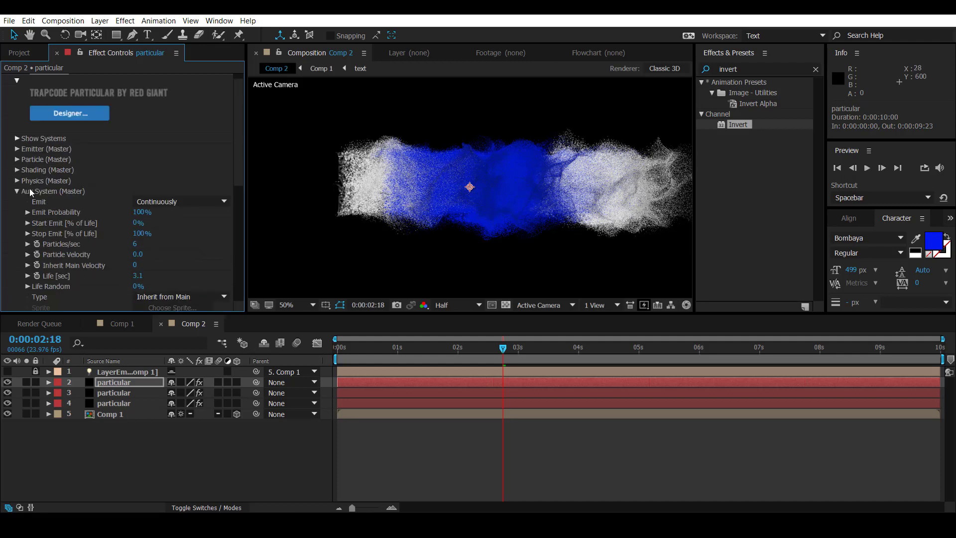
{"action": "left_click", "coordinate": [17, 191]}
{"action": "left_click", "coordinate": [148, 444]}
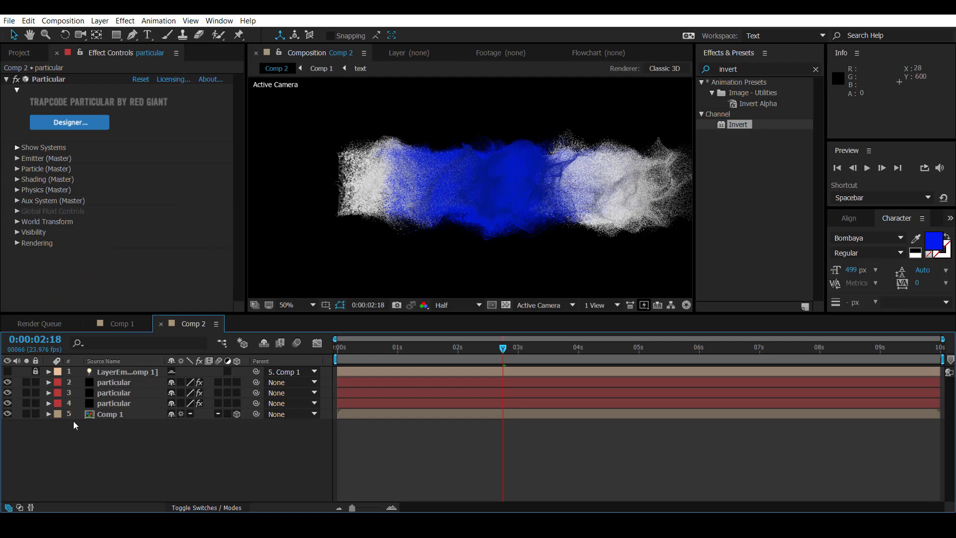
Step: Add the organic and text compositions below the Comp 1 layer in Comp 2, with text beneath organic
{"action": "left_click", "coordinate": [31, 55]}
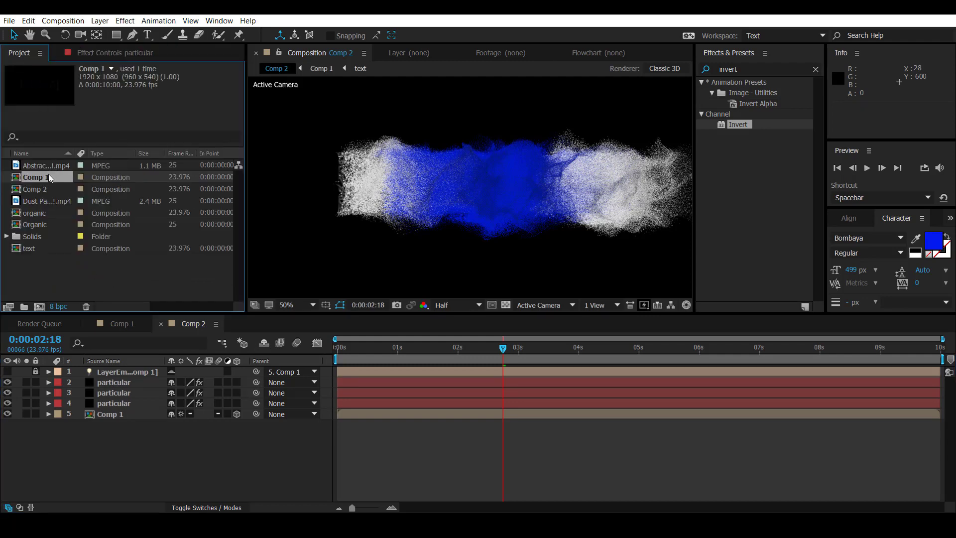
{"action": "left_click_drag", "start_coordinate": [34, 213], "coordinate": [116, 423]}
{"action": "left_click_drag", "start_coordinate": [29, 248], "coordinate": [100, 433]}
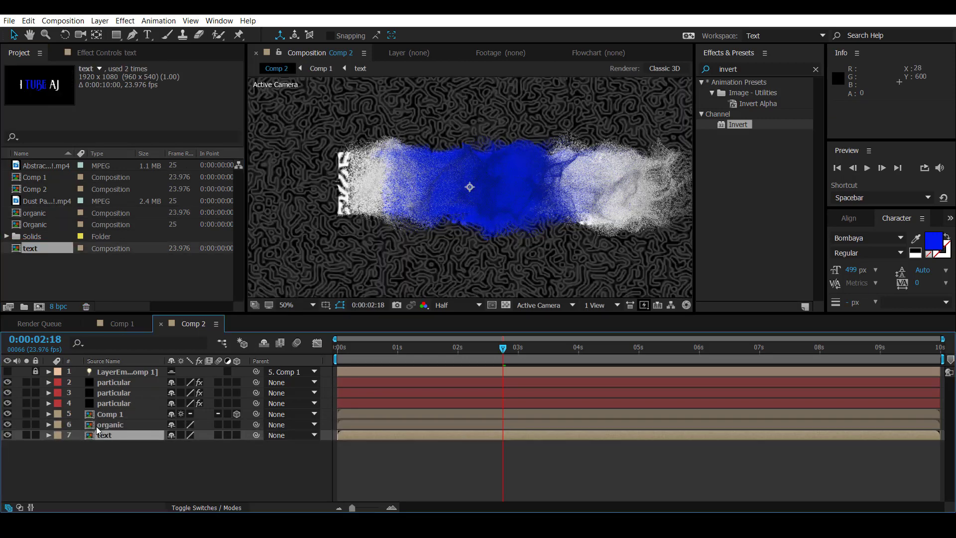
Step: Set the text layer's track matte to Luma Matte "organic"
{"action": "key", "text": "F4"}
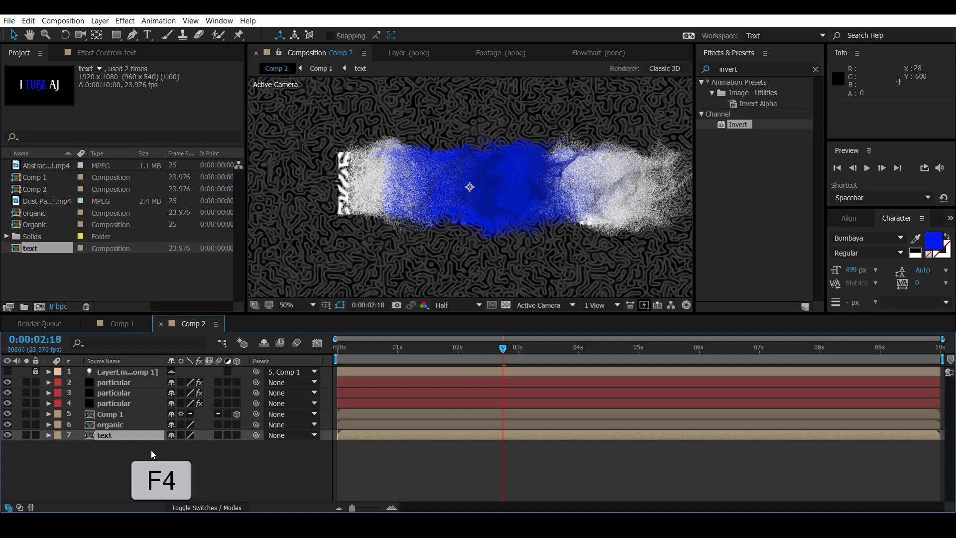
{"action": "left_click", "coordinate": [256, 435]}
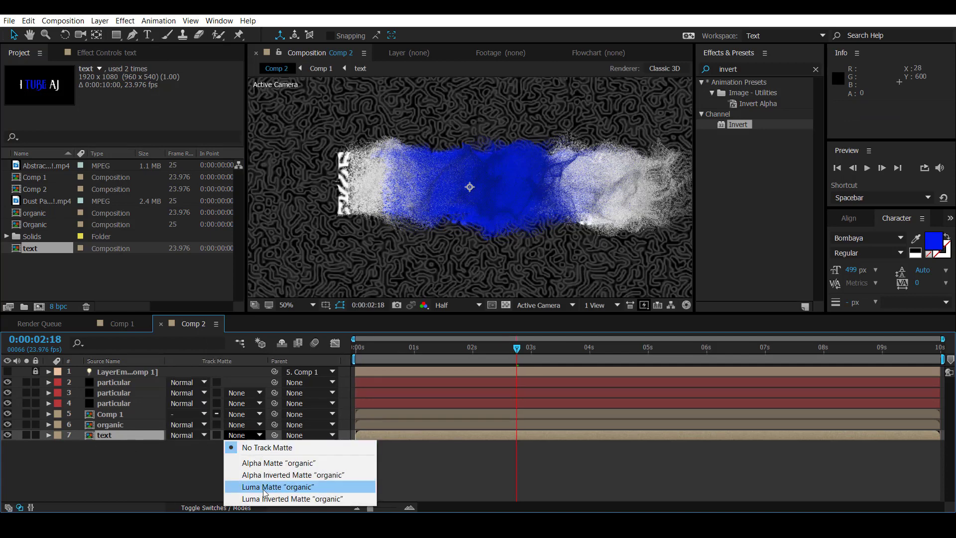
{"action": "left_click", "coordinate": [263, 487]}
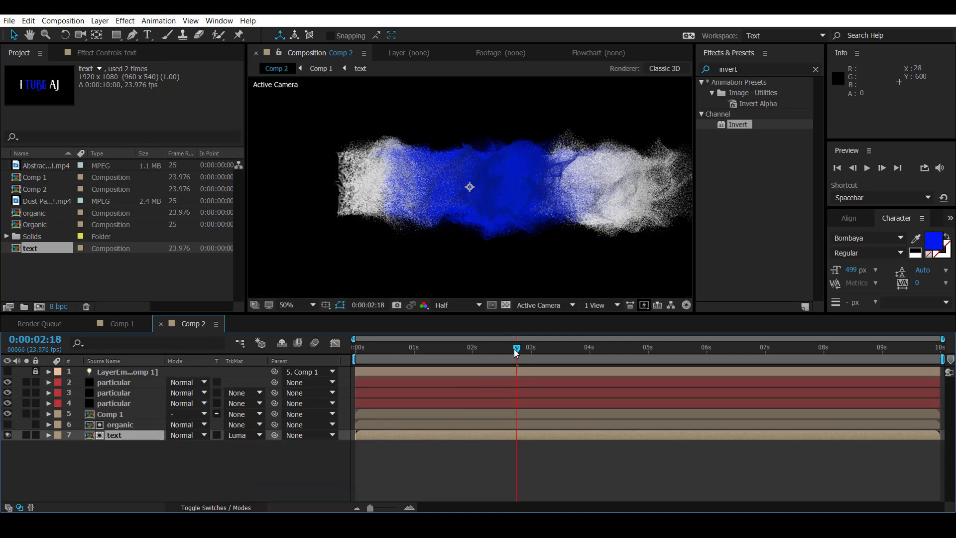
Step: Shift the organic and text layers together to start about 5 frames later in the timeline
{"action": "left_click_drag", "start_coordinate": [514, 350], "coordinate": [562, 355]}
{"action": "left_click_drag", "start_coordinate": [125, 450], "coordinate": [143, 427]}
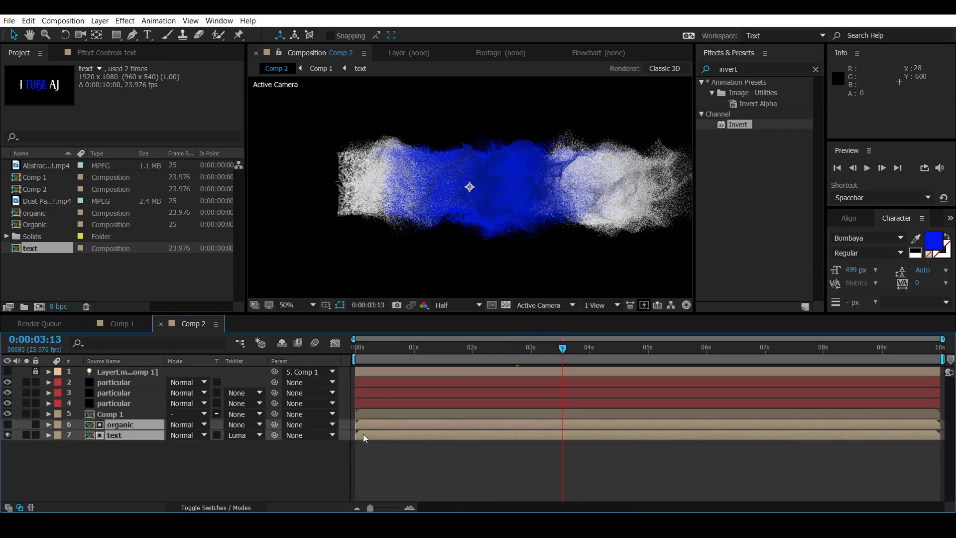
{"action": "mouse_move", "coordinate": [363, 434]}
{"action": "left_mouse_down"}
{"action": "mouse_move", "coordinate": [386, 434]}
{"action": "mouse_move", "coordinate": [375, 434]}
{"action": "left_mouse_up"}
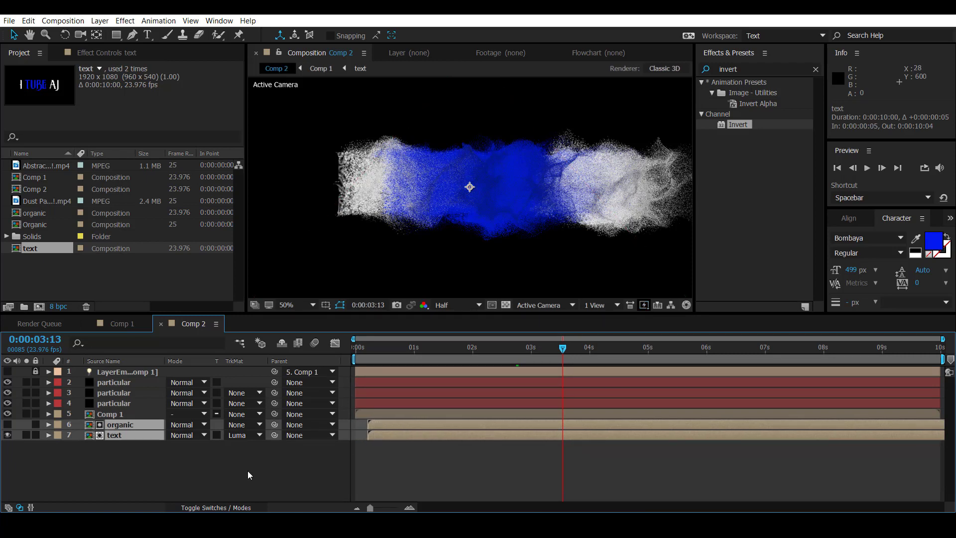
Step: Add an adjustment layer at the top of Comp 2 and apply the Curves effect to it
{"action": "left_click", "coordinate": [130, 470]}
{"action": "right_click", "coordinate": [121, 468]}
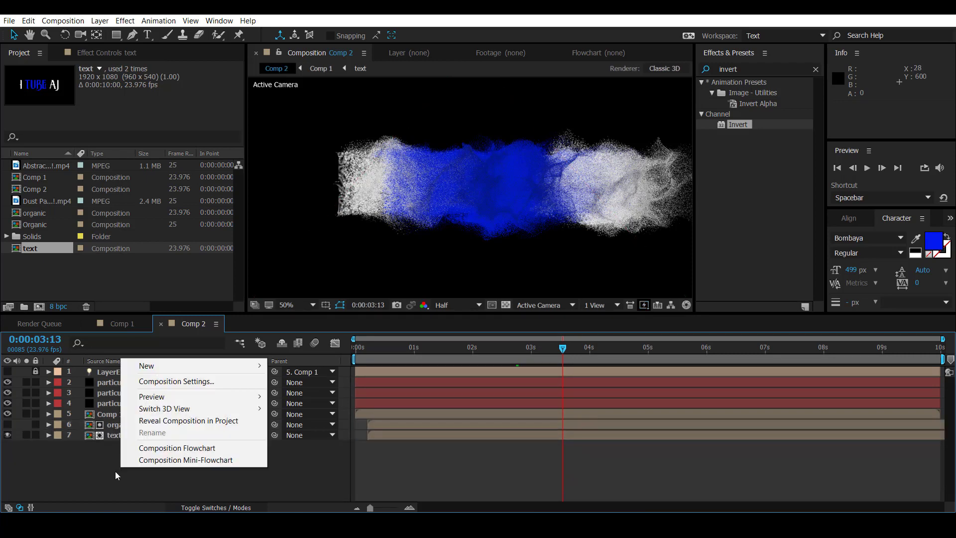
{"action": "mouse_move", "coordinate": [229, 368]}
{"action": "left_click", "coordinate": [314, 453]}
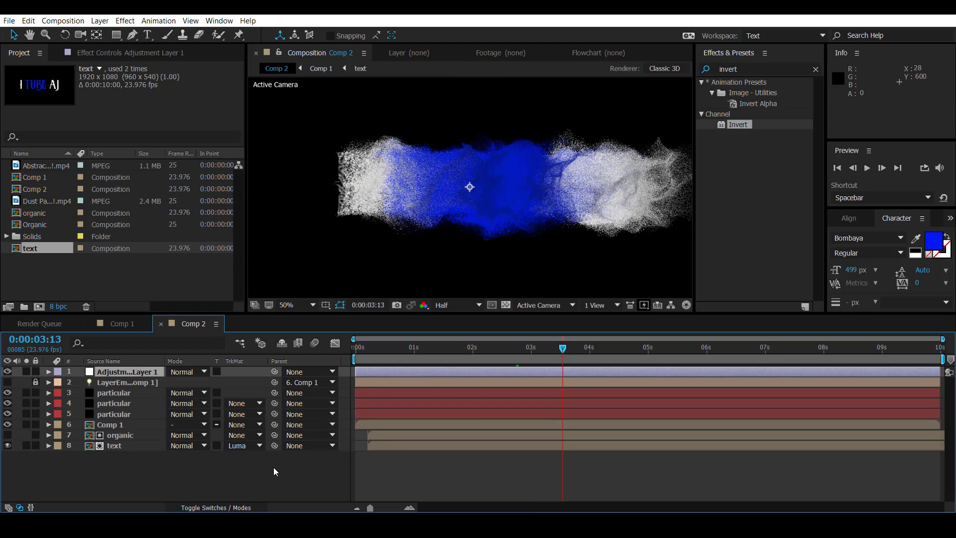
{"action": "left_click", "coordinate": [815, 69]}
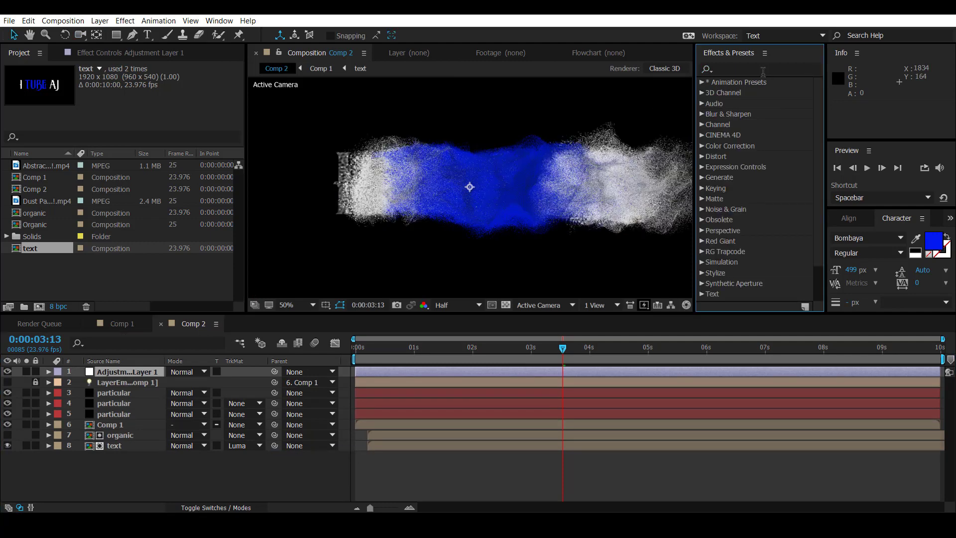
{"action": "left_click", "coordinate": [752, 69]}
{"action": "type", "text": "curves"}
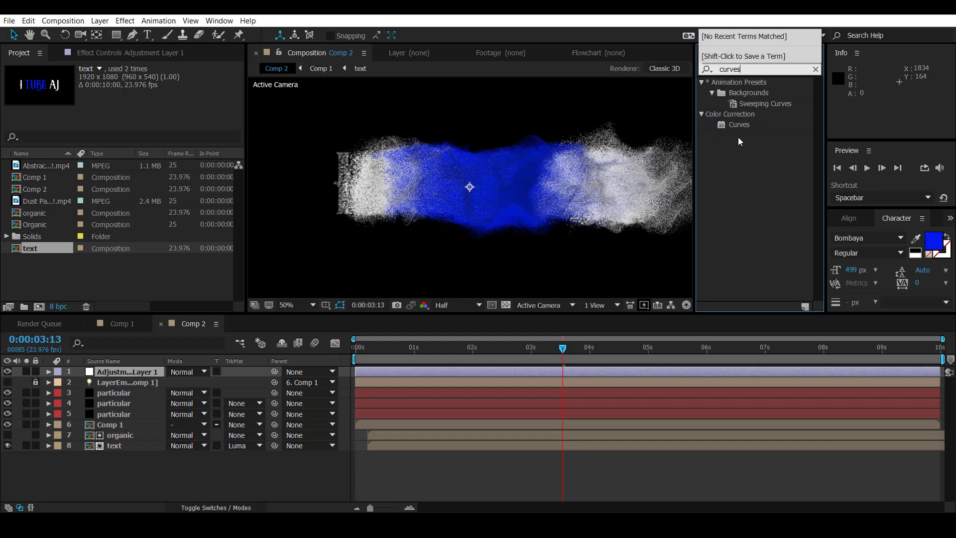
{"action": "left_click_drag", "start_coordinate": [741, 128], "coordinate": [142, 372]}
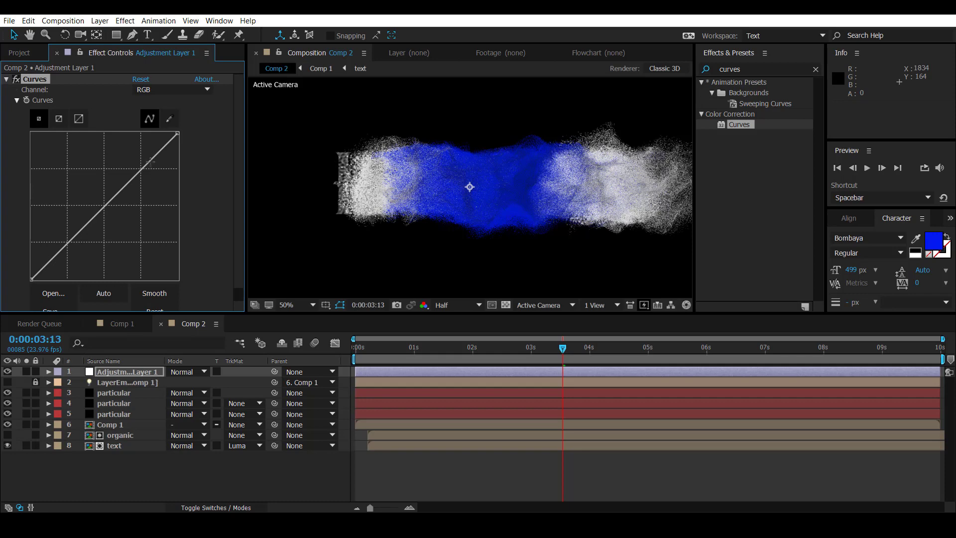
Step: Shape the adjustment layer's RGB curve into a gentle S, raising the highlights and slightly lowering the shadows
{"action": "left_click_drag", "start_coordinate": [563, 349], "coordinate": [364, 353]}
{"action": "scroll", "coordinate": [461, 213], "scroll_direction": "up", "scroll_amount": 1}
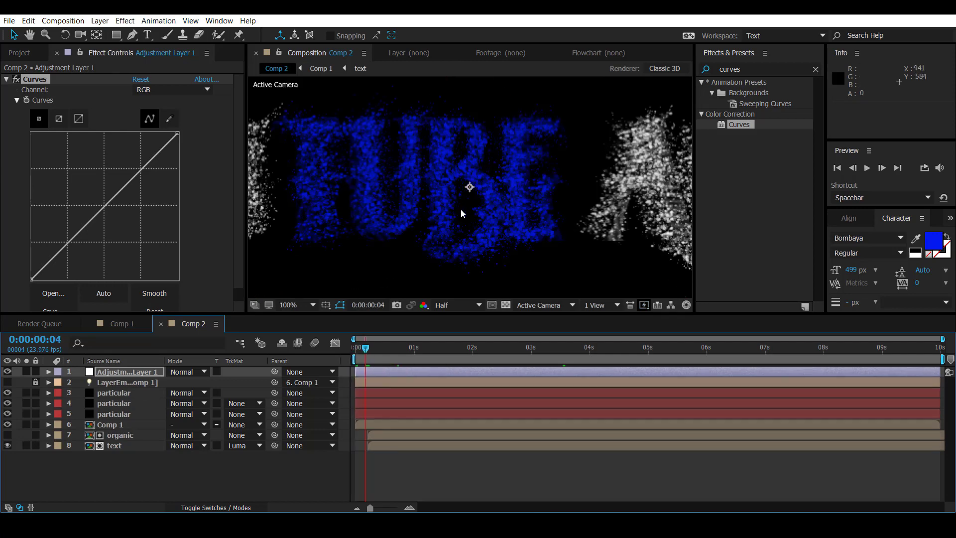
{"action": "left_click_drag", "start_coordinate": [151, 160], "coordinate": [140, 147]}
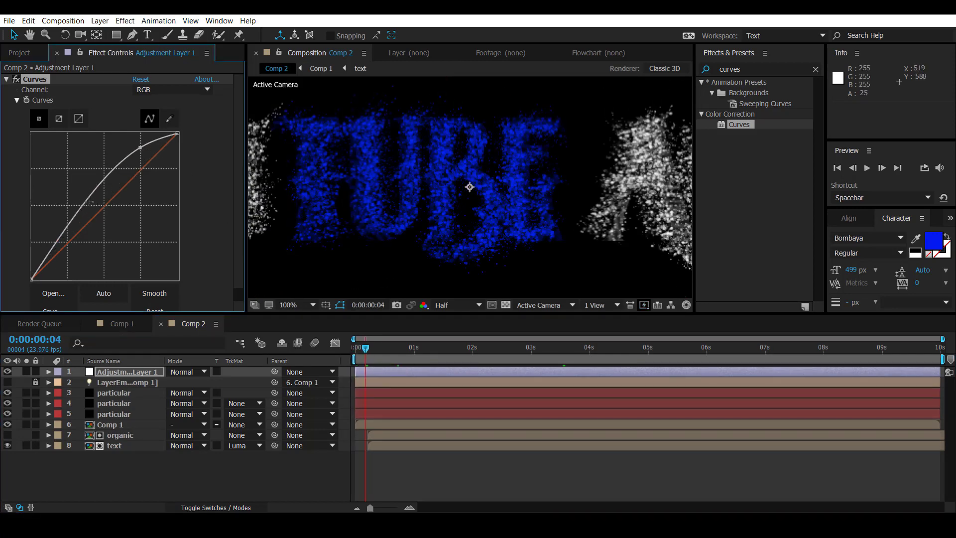
{"action": "mouse_move", "coordinate": [67, 224]}
{"action": "left_mouse_down"}
{"action": "mouse_move", "coordinate": [97, 243]}
{"action": "mouse_move", "coordinate": [82, 231]}
{"action": "left_mouse_up"}
{"action": "mouse_move", "coordinate": [140, 147]}
{"action": "left_mouse_down"}
{"action": "mouse_move", "coordinate": [141, 159]}
{"action": "mouse_move", "coordinate": [136, 152]}
{"action": "left_mouse_up"}
{"action": "mouse_move", "coordinate": [82, 230]}
{"action": "left_mouse_down"}
{"action": "mouse_move", "coordinate": [97, 239]}
{"action": "mouse_move", "coordinate": [90, 230]}
{"action": "left_mouse_up"}
{"action": "mouse_move", "coordinate": [136, 153]}
{"action": "left_mouse_down"}
{"action": "mouse_move", "coordinate": [152, 180]}
{"action": "mouse_move", "coordinate": [132, 160]}
{"action": "mouse_move", "coordinate": [142, 164]}
{"action": "mouse_move", "coordinate": [139, 157]}
{"action": "left_mouse_up"}
{"action": "left_click_drag", "start_coordinate": [90, 230], "coordinate": [86, 228]}
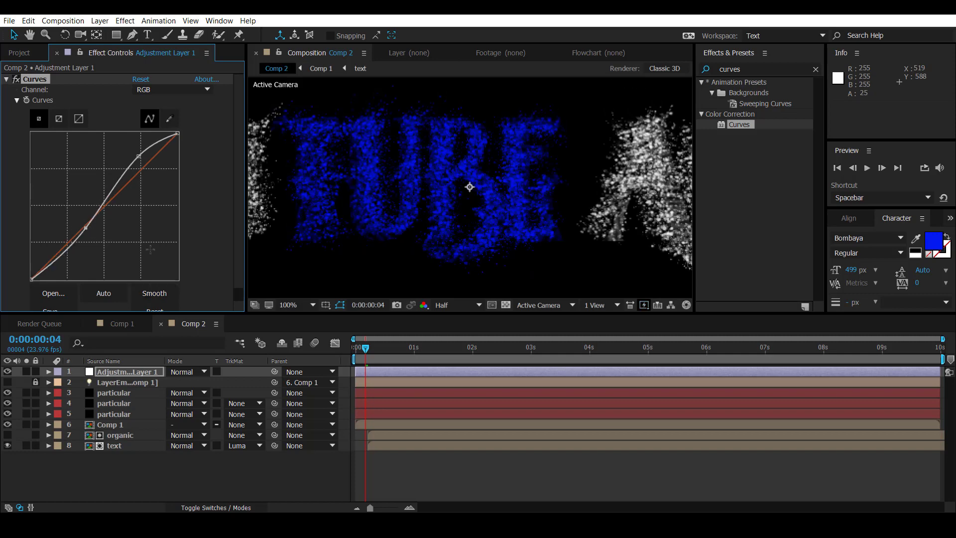
Step: Create a new 1920 × 1080 composition at 23.976 fps with a 10-second duration
{"action": "left_click", "coordinate": [134, 470]}
{"action": "key", "text": "ctrl+n"}
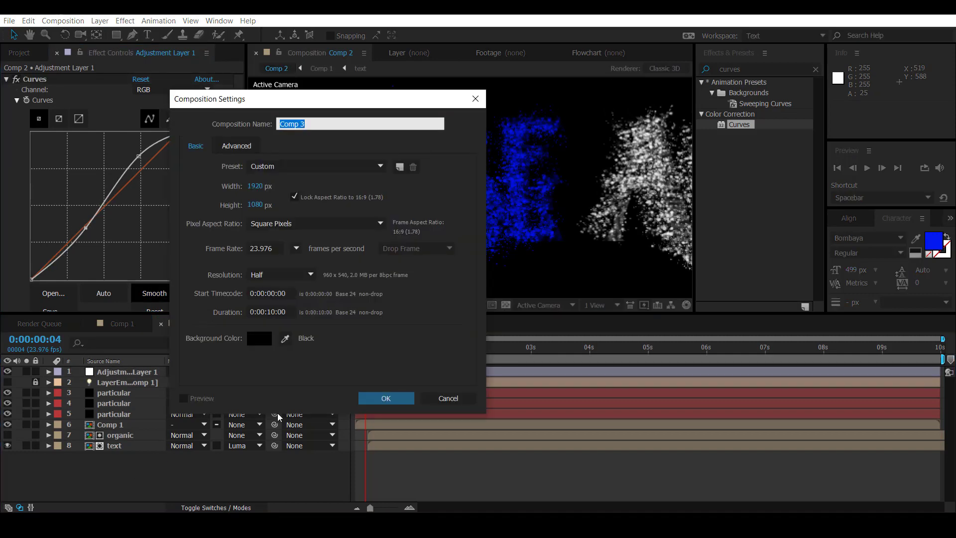
{"action": "left_click", "coordinate": [387, 401]}
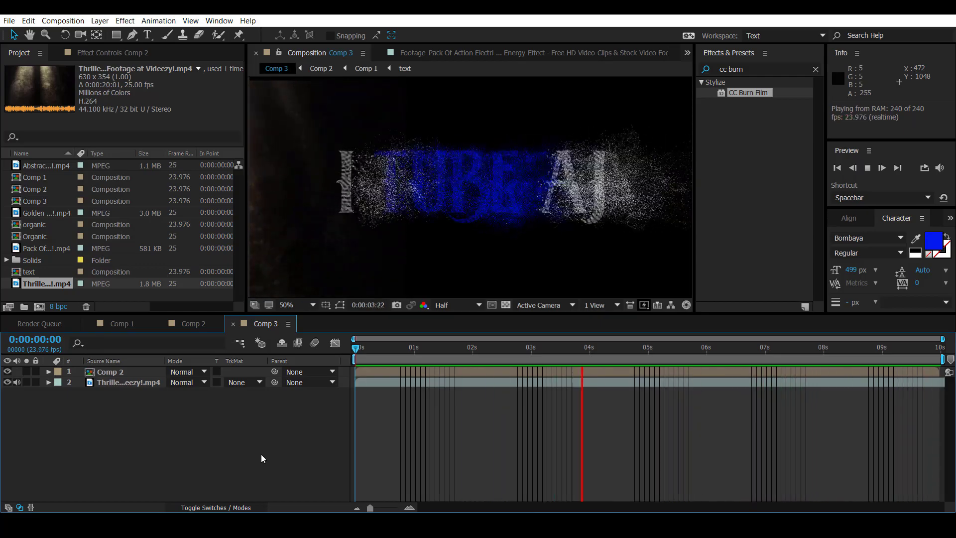
Step: Stop the preview and examine the effects on the Comp 2 layer and on the adjustment layer inside Comp 2
{"action": "key", "text": "space"}
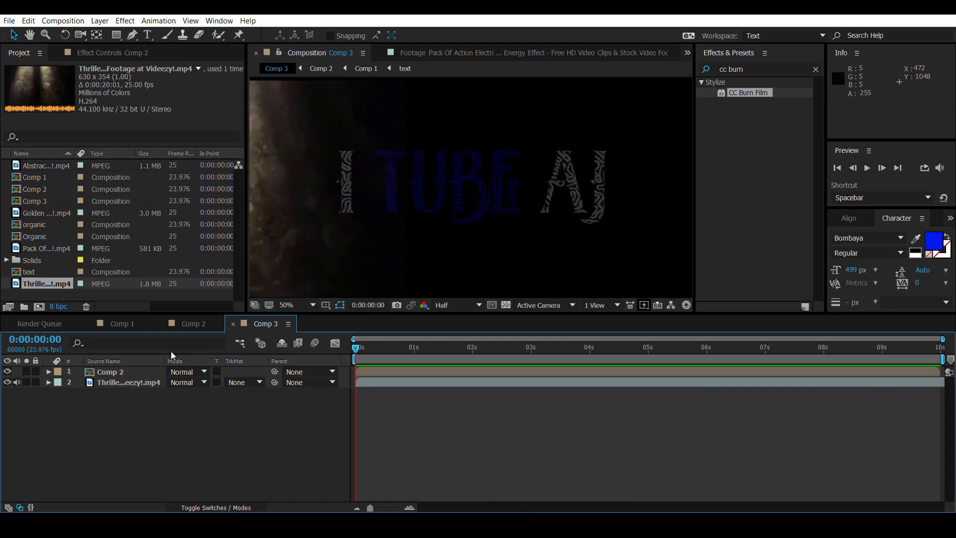
{"action": "left_click", "coordinate": [124, 372]}
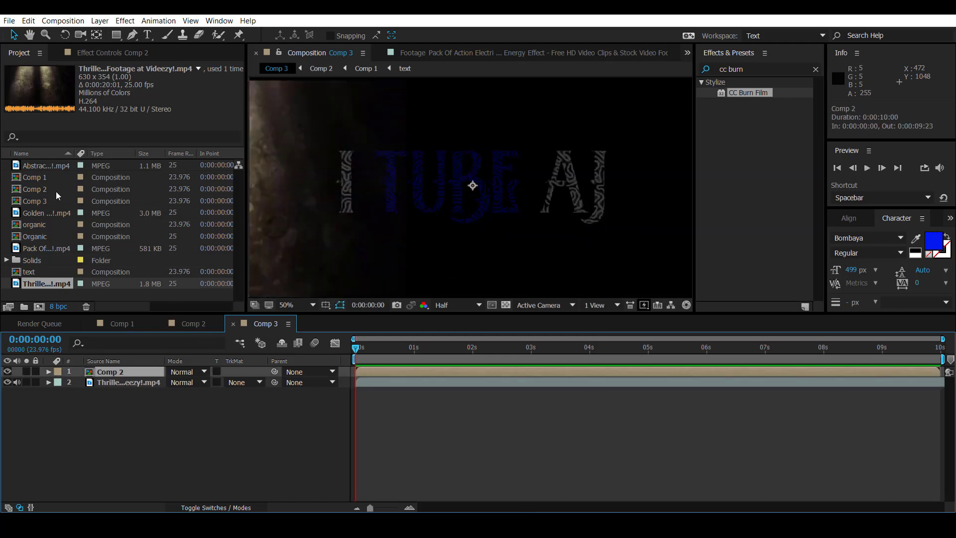
{"action": "left_click", "coordinate": [109, 53]}
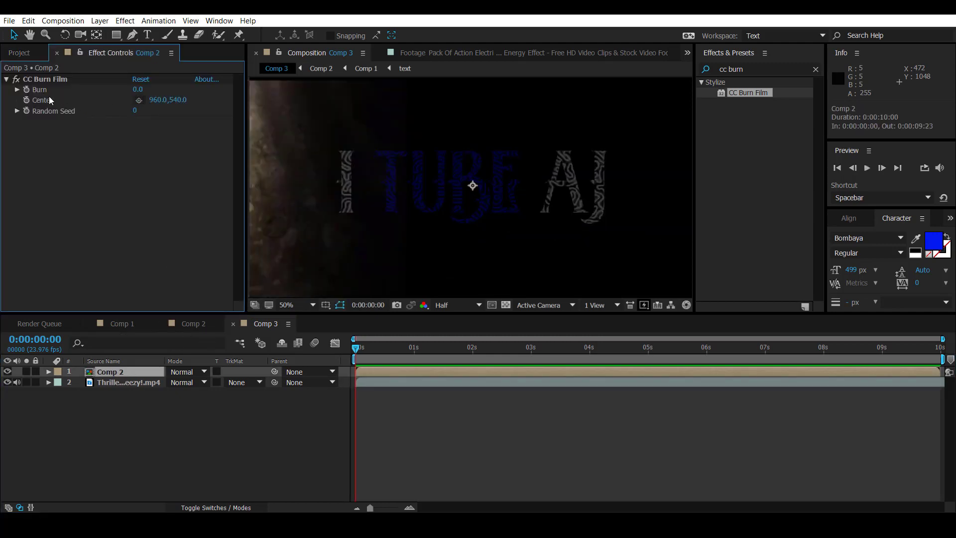
{"action": "left_click", "coordinate": [7, 79]}
{"action": "left_click", "coordinate": [194, 324]}
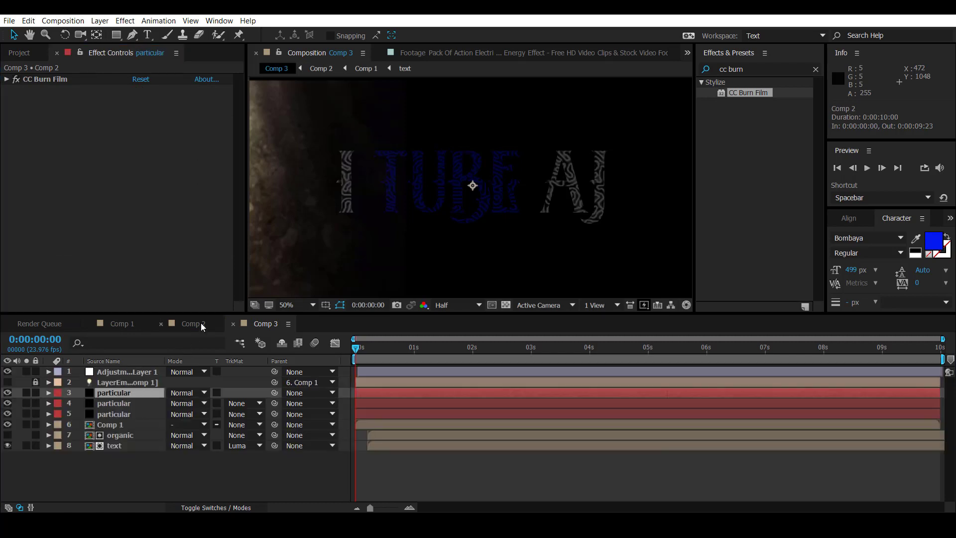
{"action": "double_click", "coordinate": [128, 372]}
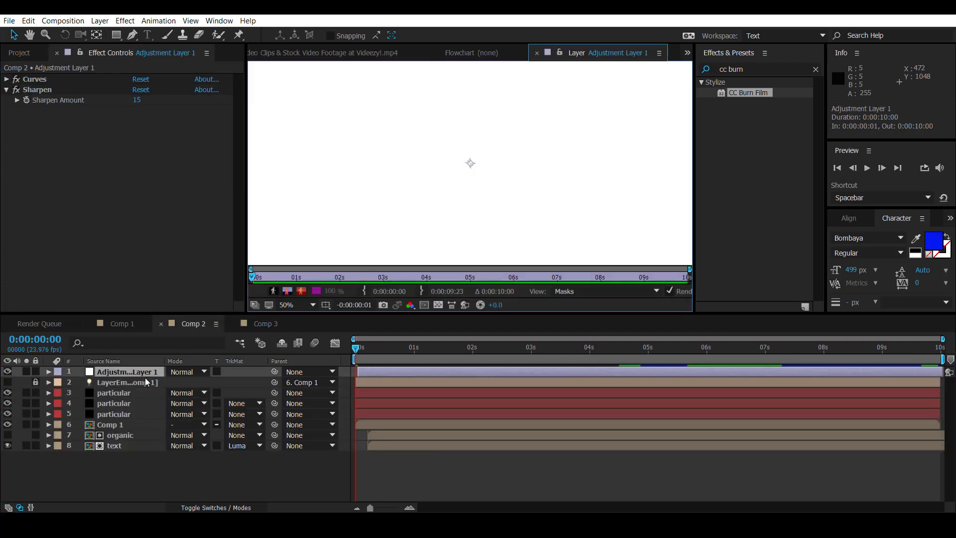
{"action": "left_click", "coordinate": [127, 392]}
{"action": "left_click", "coordinate": [132, 372]}
Step: Return to Comp 3 and set its preview resolution to Full
{"action": "left_click", "coordinate": [264, 323]}
{"action": "left_click", "coordinate": [459, 305]}
{"action": "left_click", "coordinate": [456, 334]}
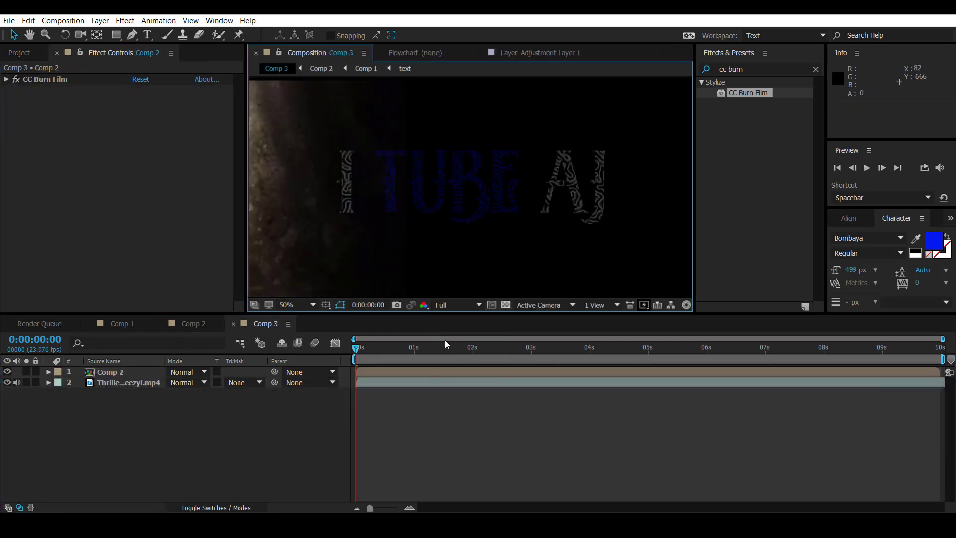
Step: Move the Thriller background footage in Comp 3 to a position of about -166, 738
{"action": "left_click", "coordinate": [112, 384]}
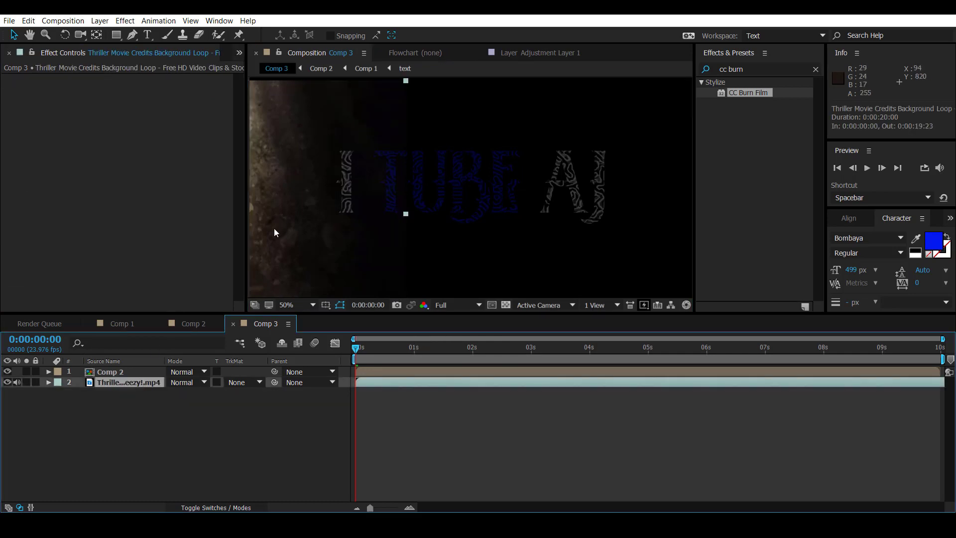
{"action": "left_click_drag", "start_coordinate": [292, 232], "coordinate": [292, 231]}
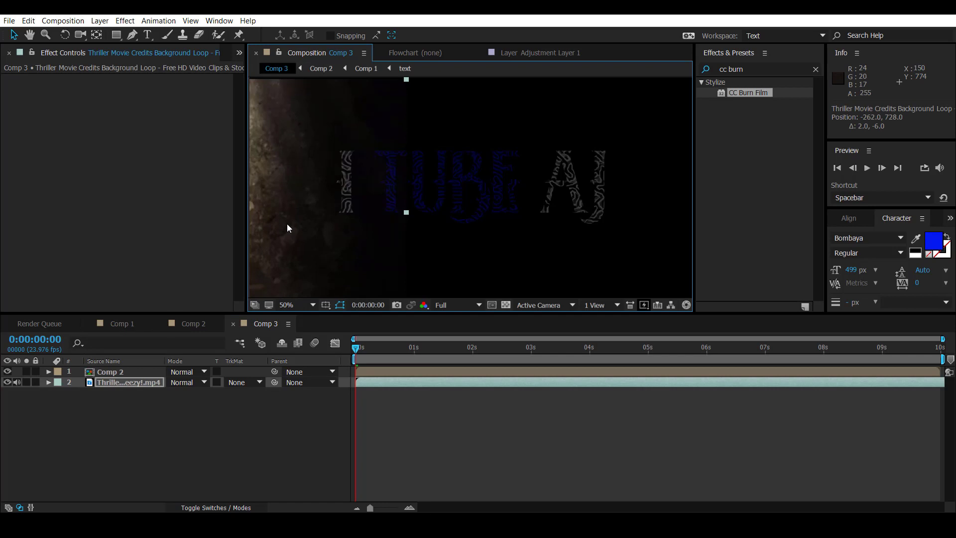
{"action": "left_click_drag", "start_coordinate": [289, 227], "coordinate": [309, 226]}
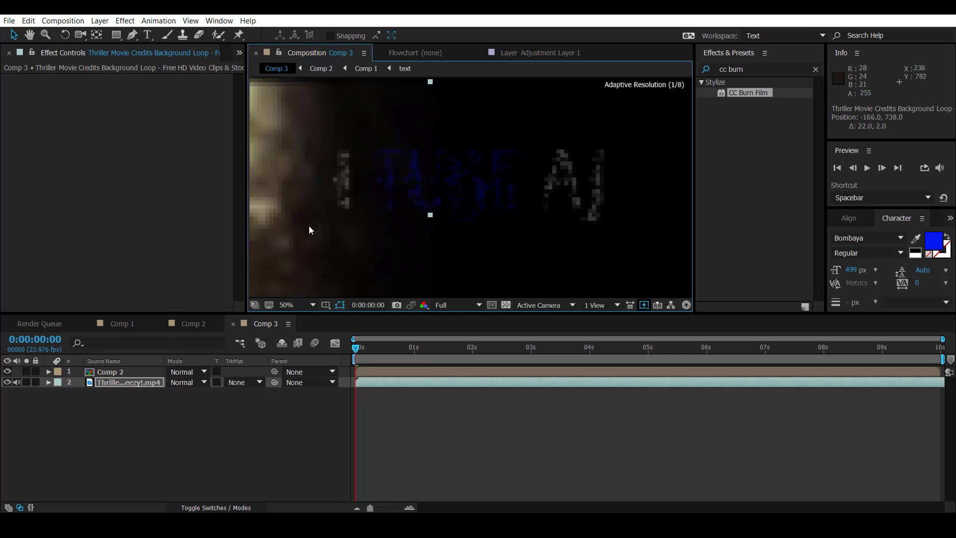